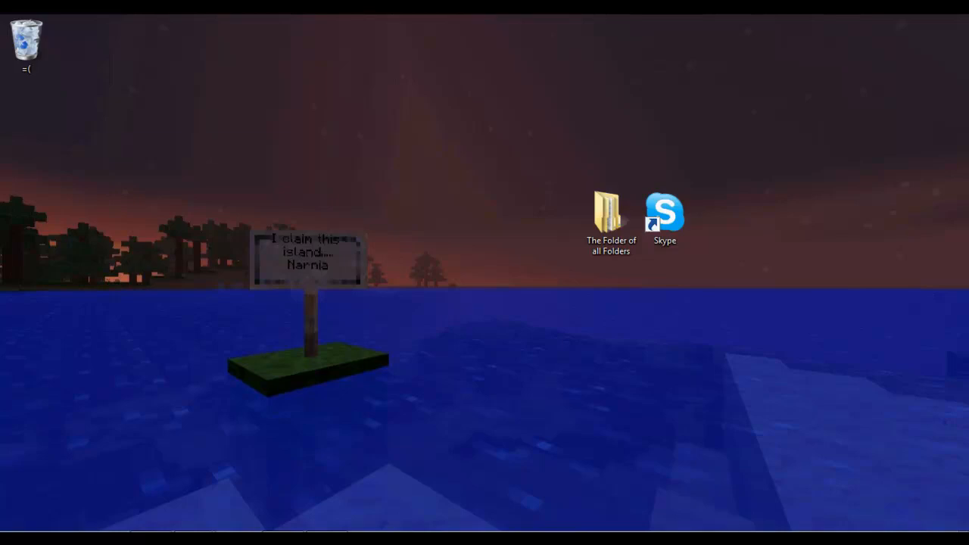
Search %APPDATA% from the Start menu to open the Roaming folder.
key("super")
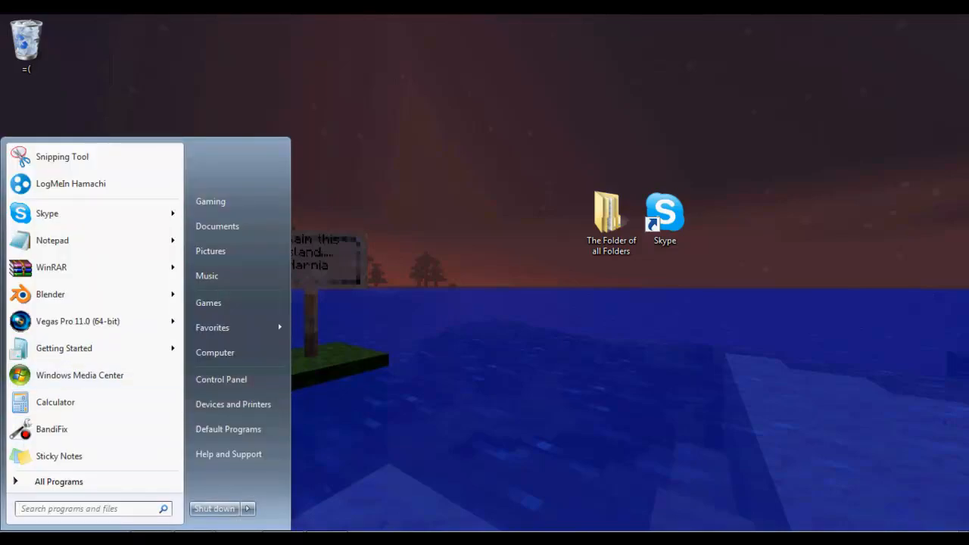
left_click(85, 509)
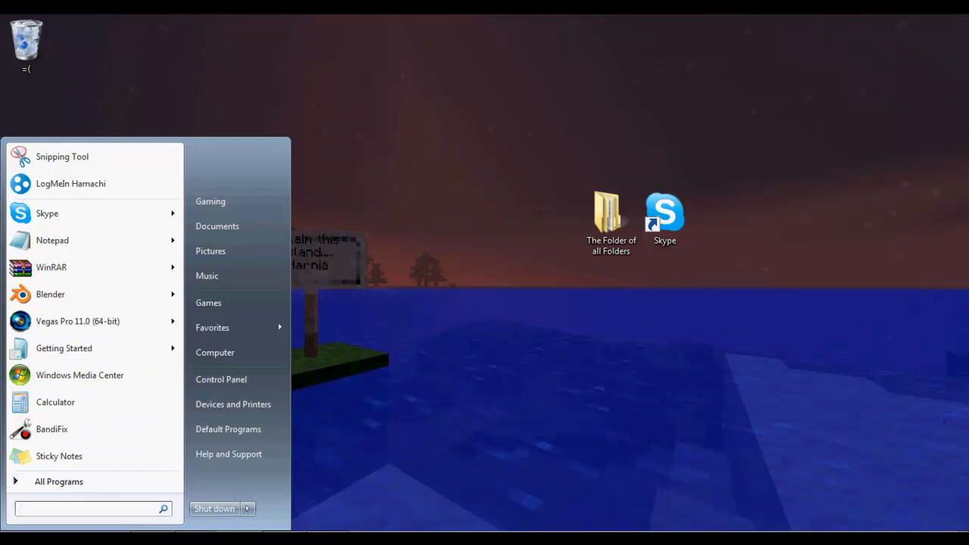
left_click(59, 482)
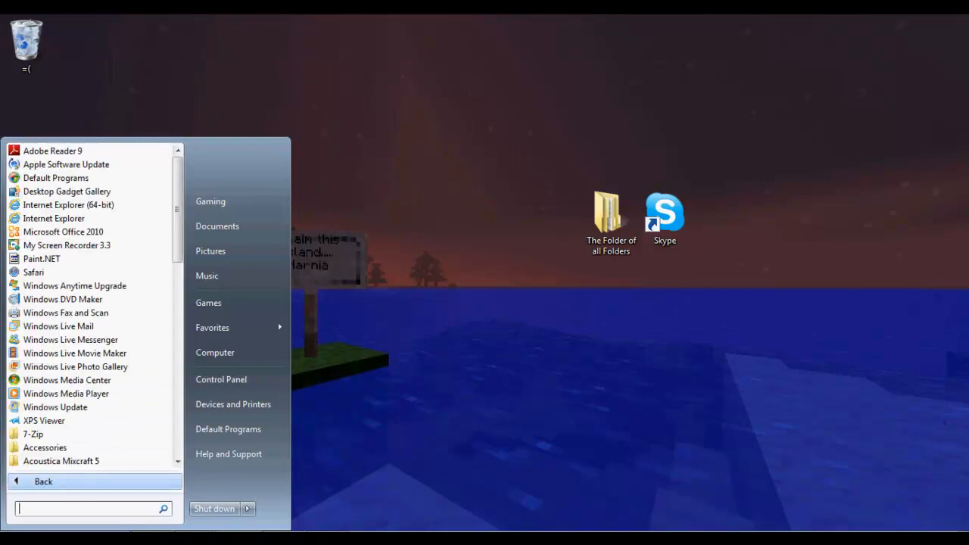
type("%APPDATA%")
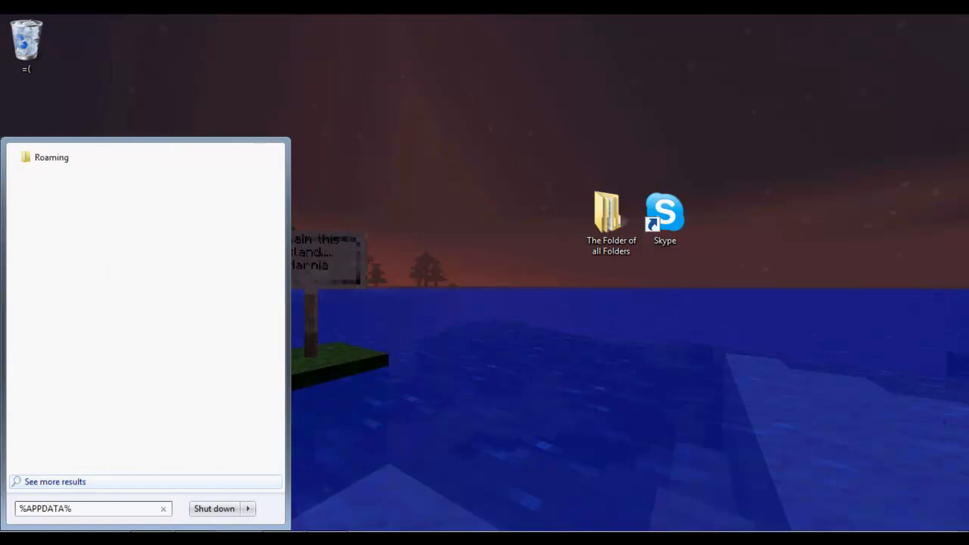
key("Return")
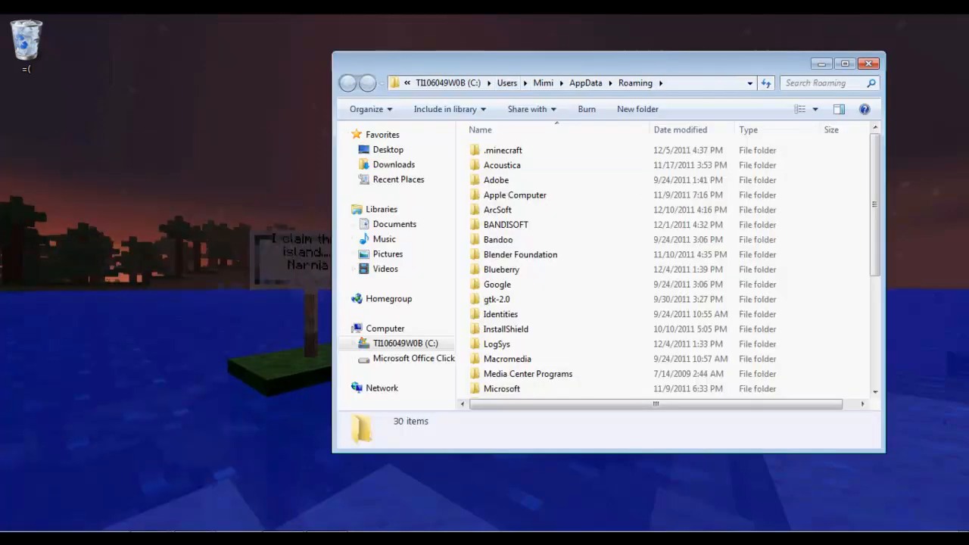
Move the Roaming window toward the screen centre and open the .minecraft folder.
left_click_drag(606, 63, 483, 87)
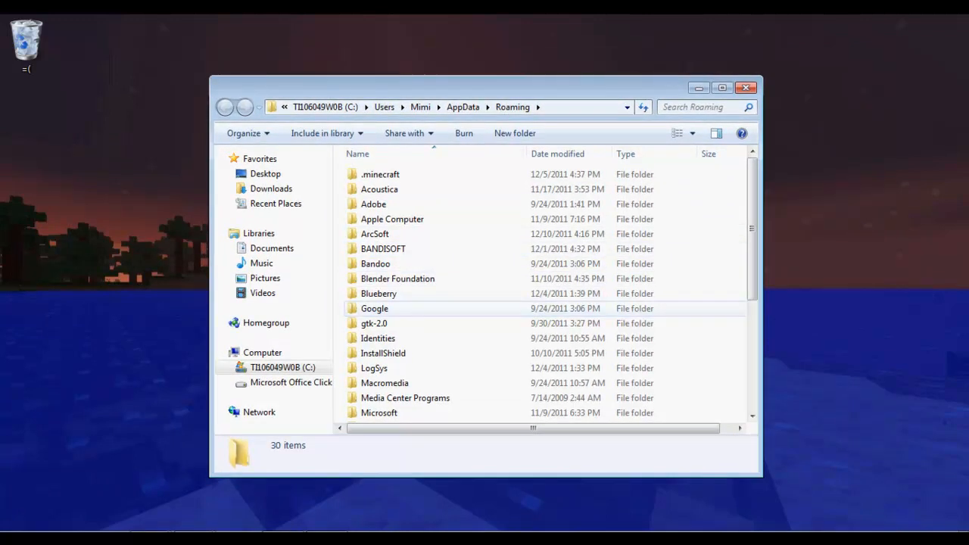
scroll(545, 302, "down", 5)
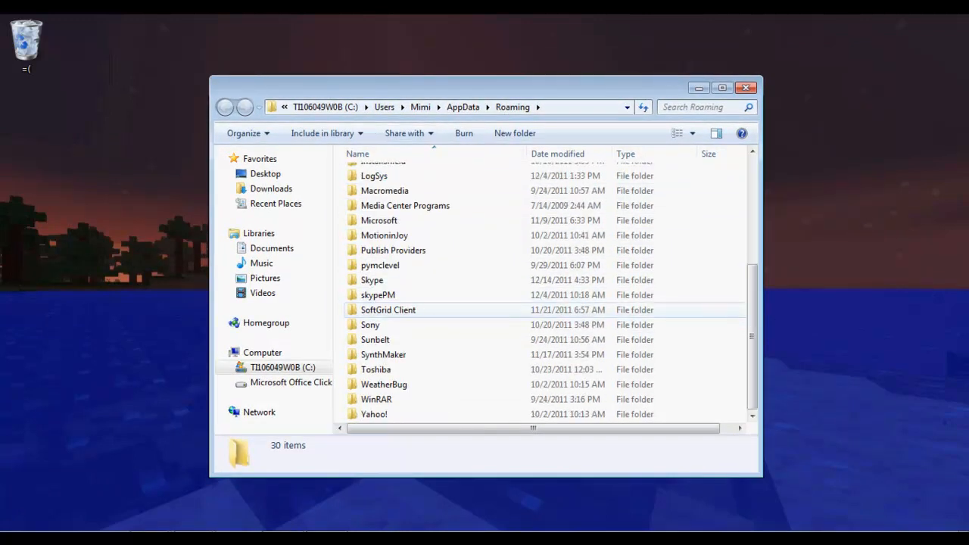
scroll(545, 379, "up", 5)
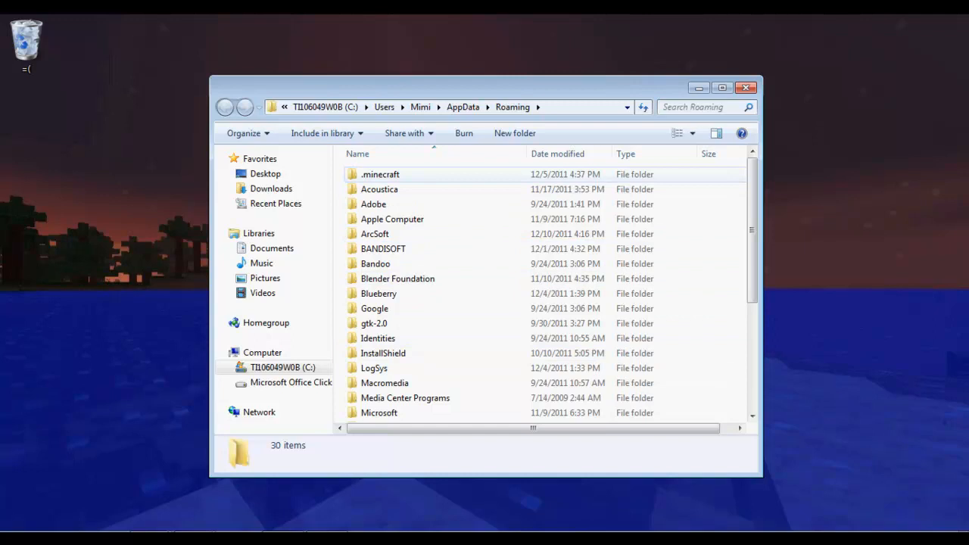
double_click(380, 174)
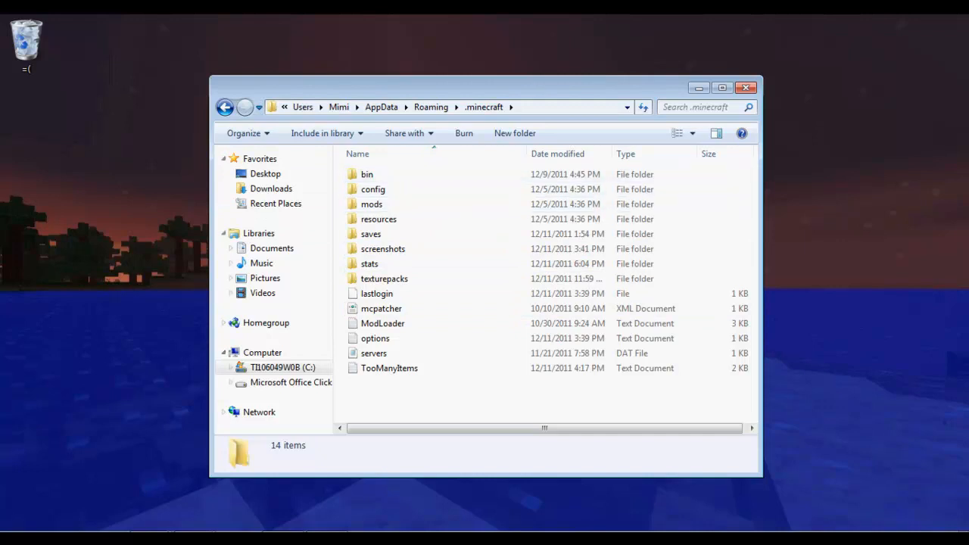
left_click_drag(397, 414, 481, 405)
Look inside the saves, screenshots and stats folders, returning to .minecraft each time.
double_click(371, 234)
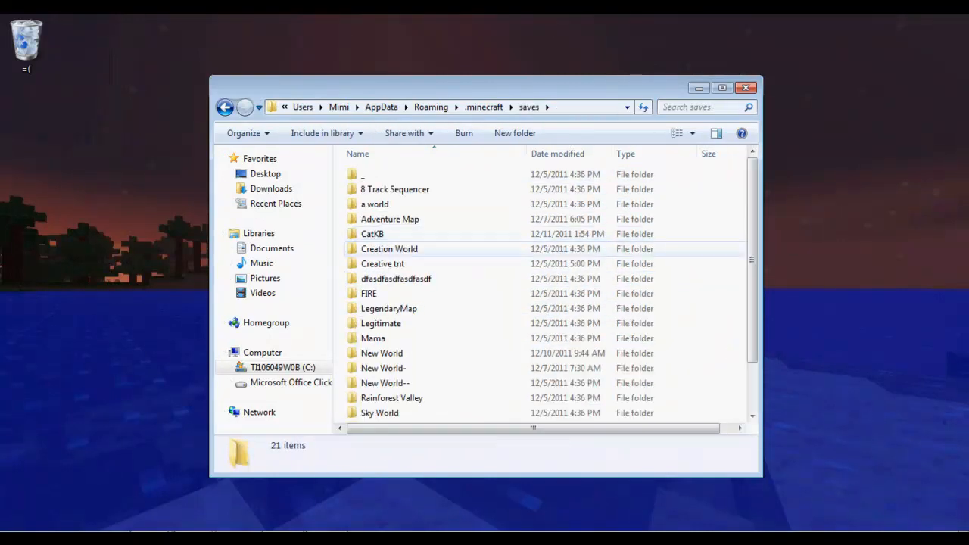
scroll(370, 234, "down", 1)
left_click(225, 106)
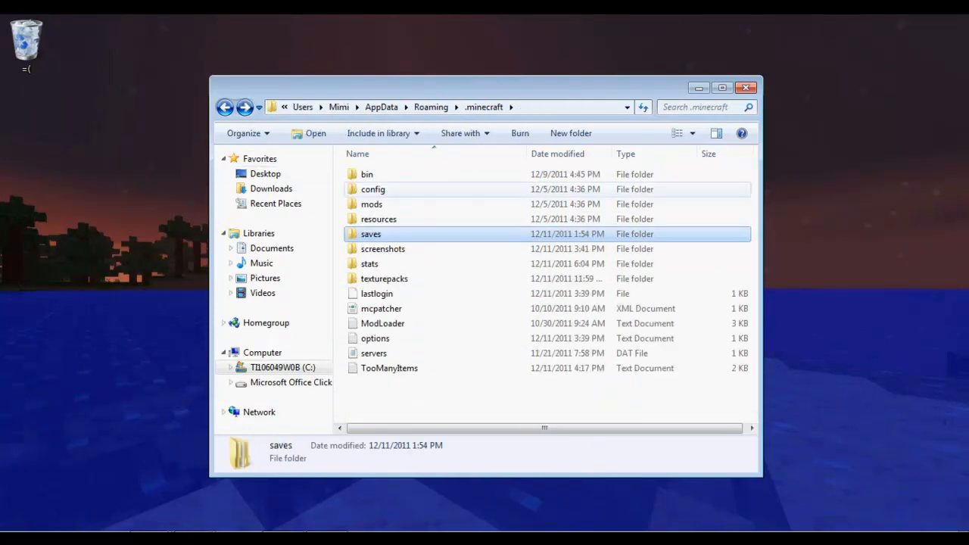
double_click(382, 250)
scroll(382, 253, "down", 6)
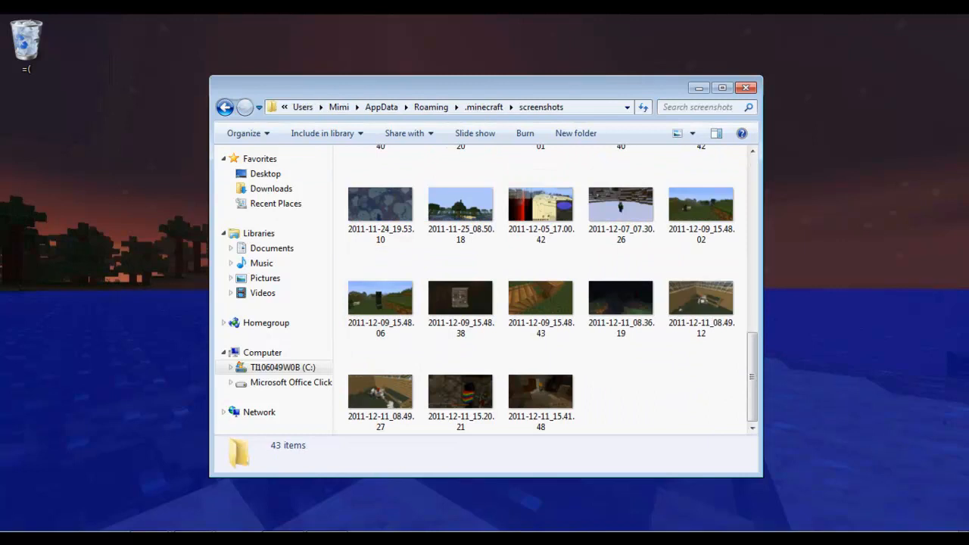
left_click(225, 106)
double_click(370, 263)
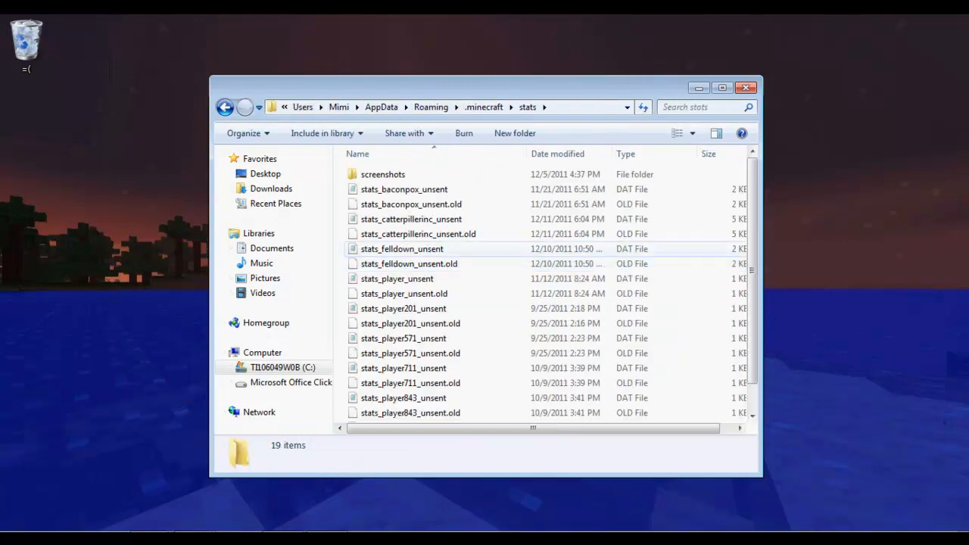
scroll(401, 220, "down", 1)
left_click(225, 106)
Check the texturepacks, mods and config folders, then open the bin folder.
double_click(384, 278)
scroll(385, 251, "down", 3)
left_click(225, 106)
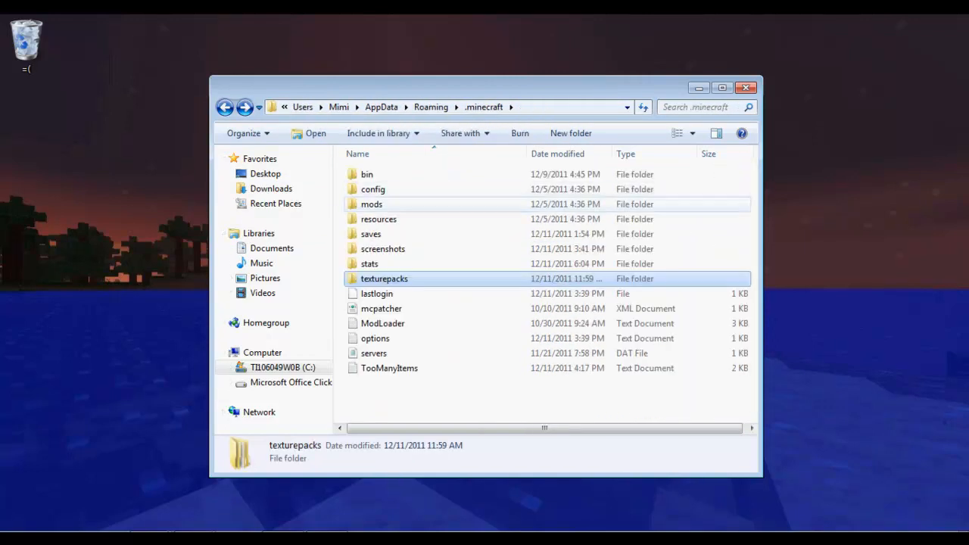
double_click(364, 205)
left_click(225, 107)
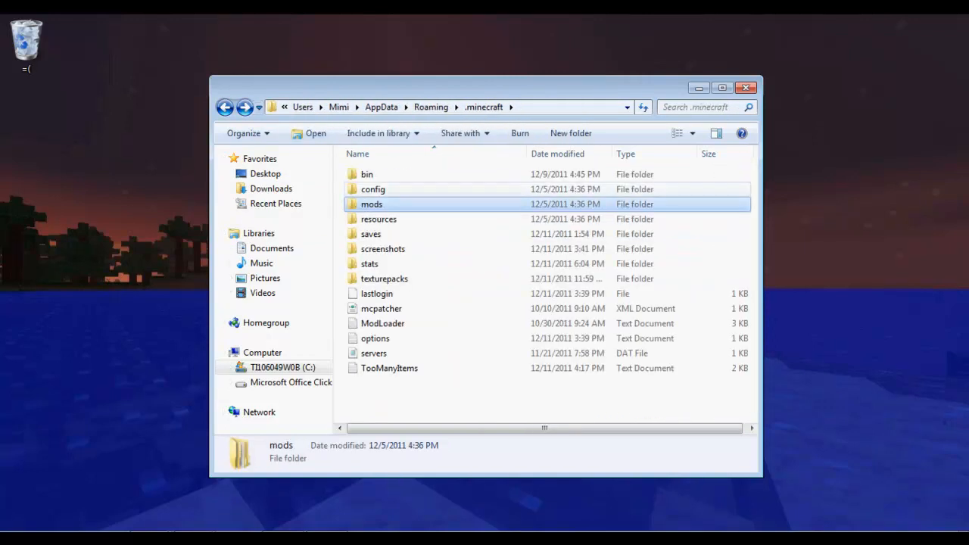
double_click(367, 189)
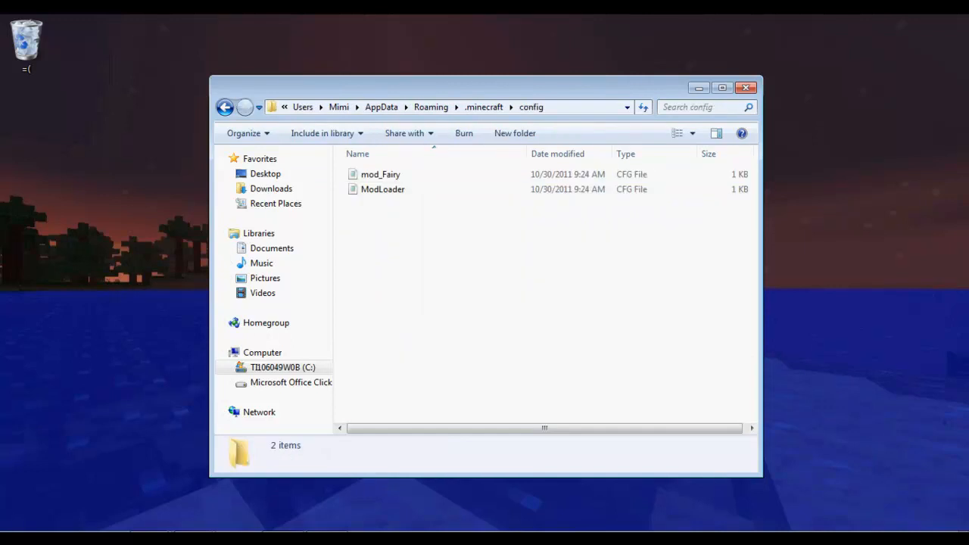
left_click(225, 107)
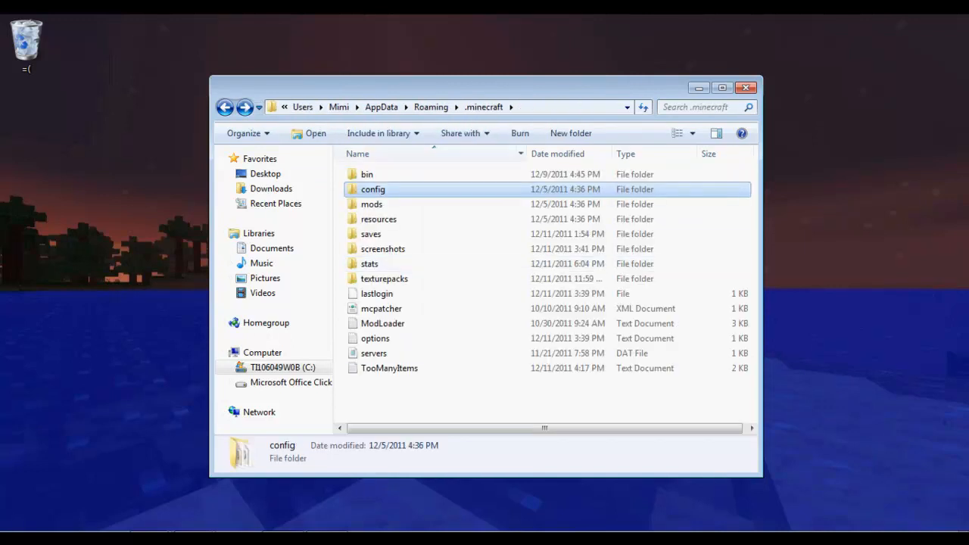
double_click(367, 174)
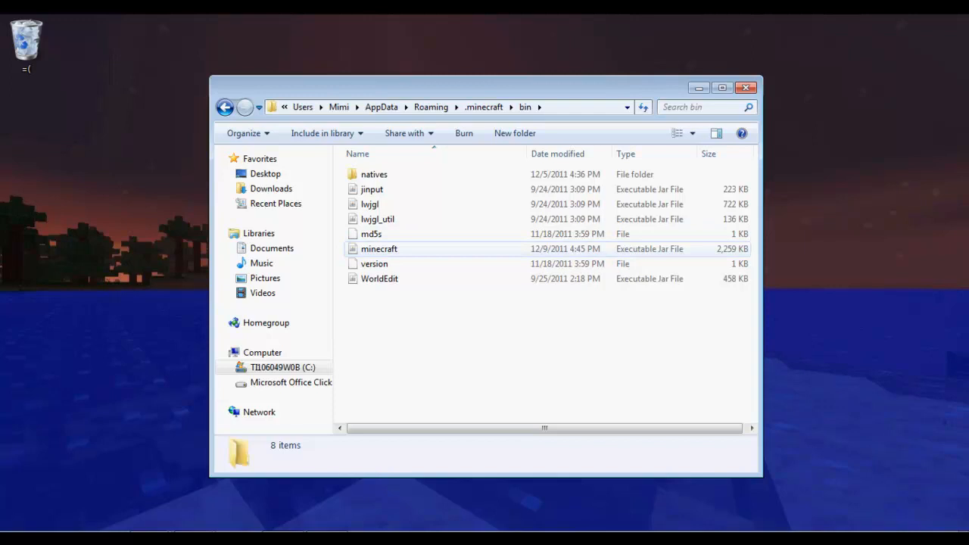
Extract minecraft.jar with WinRAR into a new desktop folder named 'Youtube TP'.
left_click(377, 249)
right_click(377, 249)
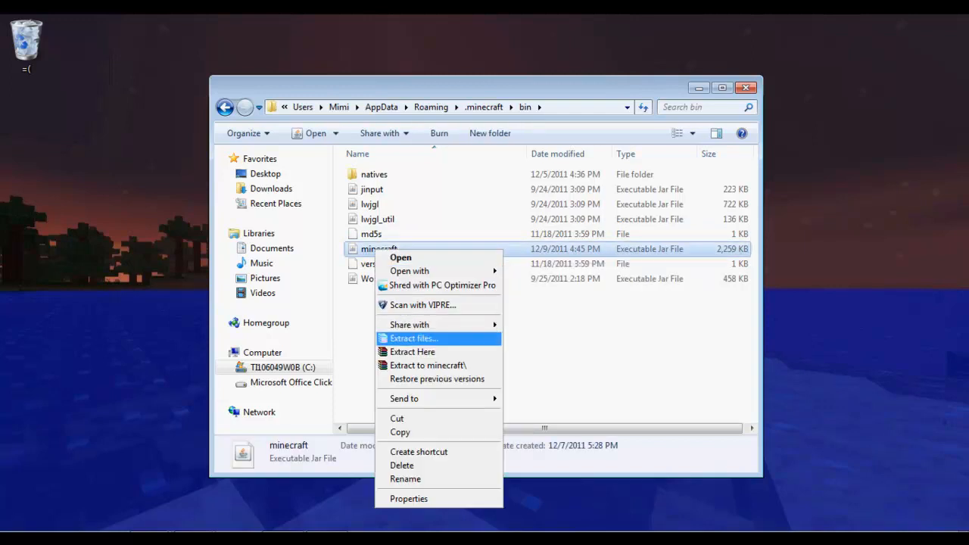
left_click(413, 339)
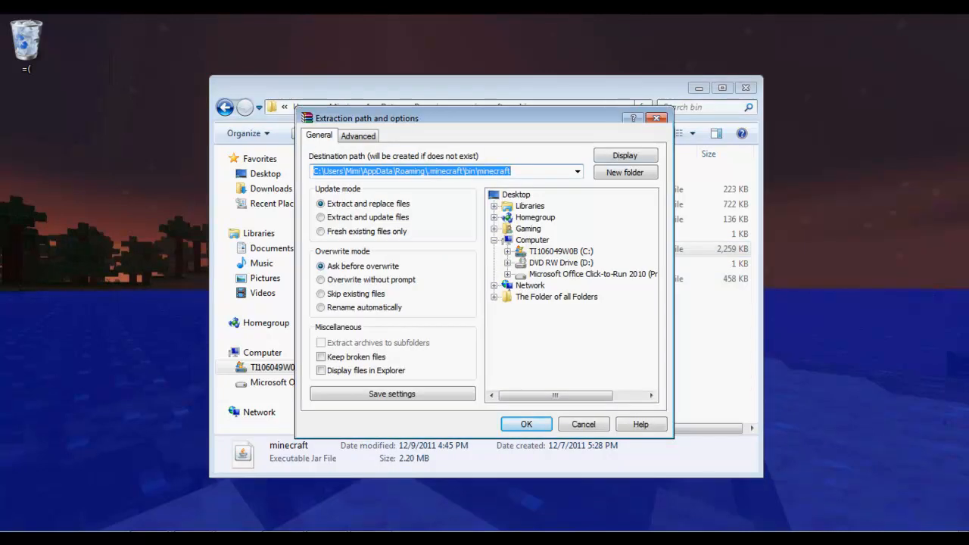
left_click(516, 195)
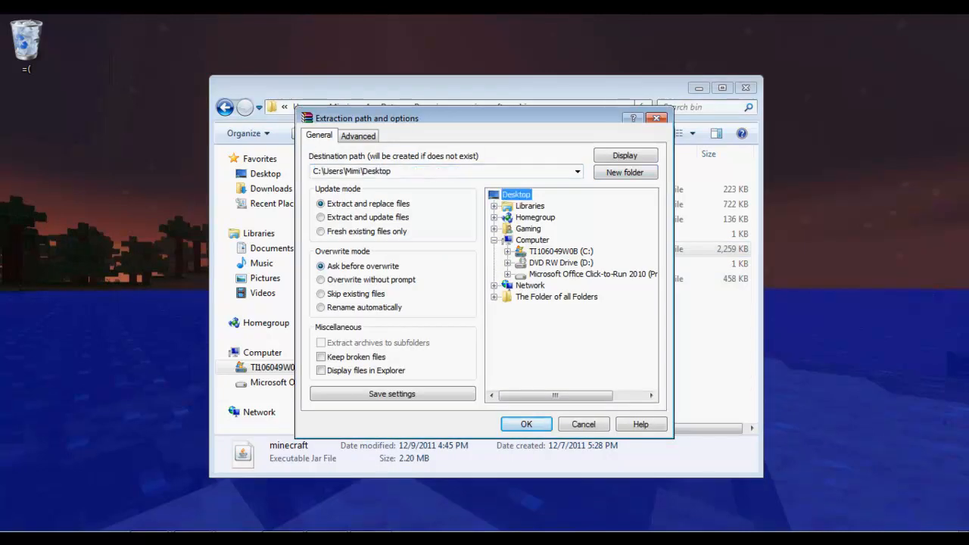
left_click(625, 173)
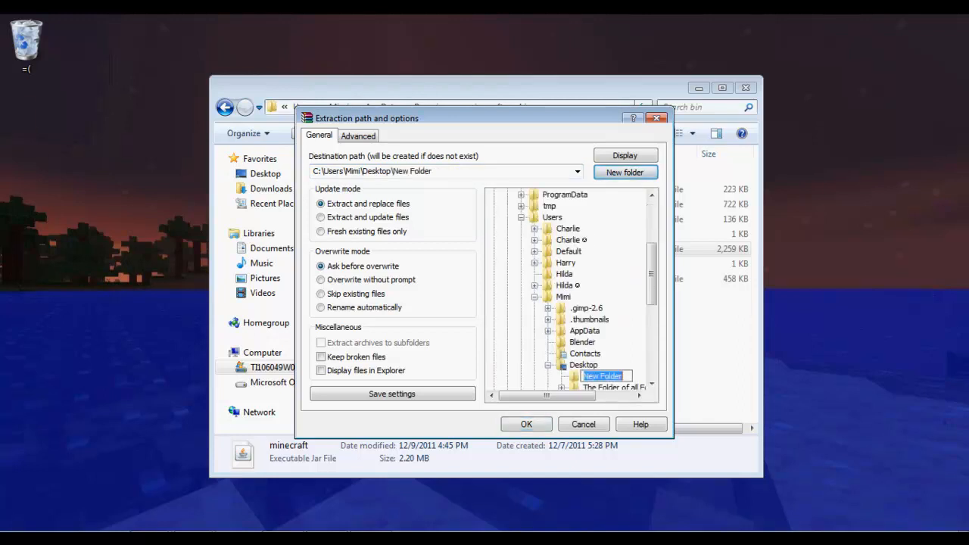
type("yOUTUBE tp")
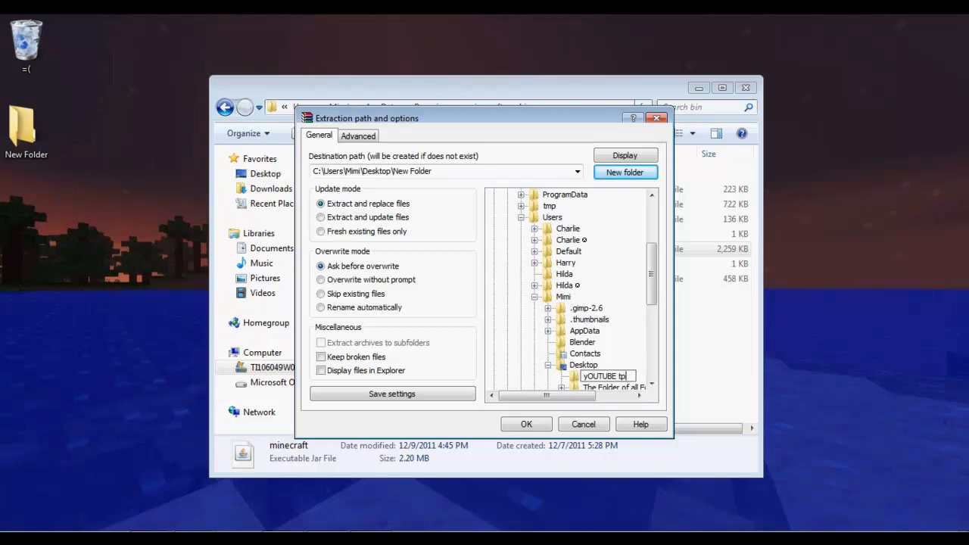
left_click_drag(628, 376, 582, 377)
type("Youtube T")
key("Return")
key("Return")
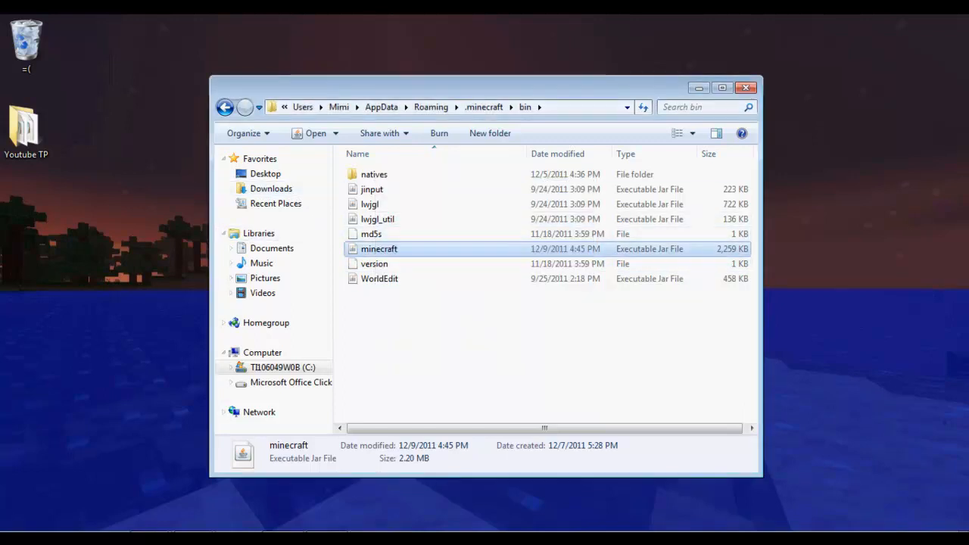
Open the Youtube TP folder on the desktop and scroll through its extracted files.
left_click(698, 88)
key("Return")
scroll(454, 282, "down", 9)
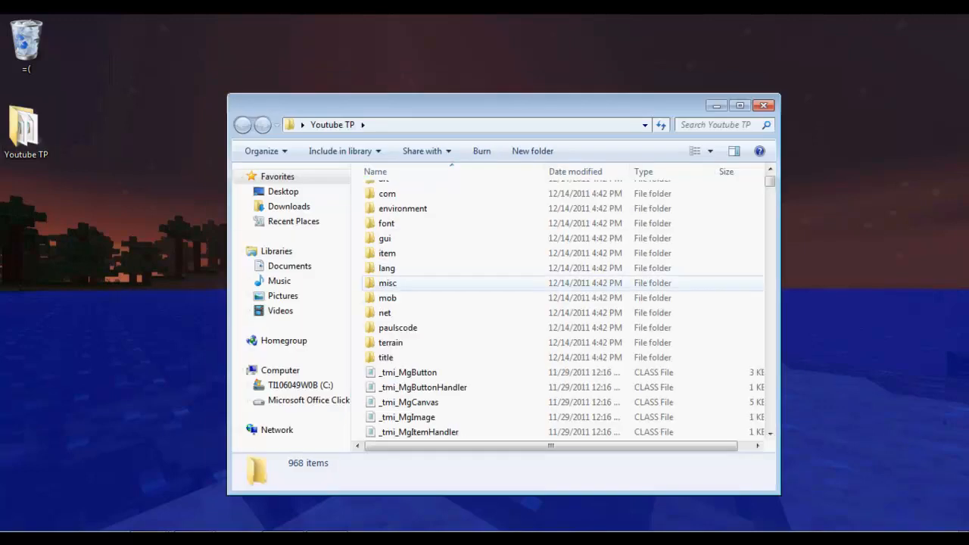
scroll(455, 283, "up", 6)
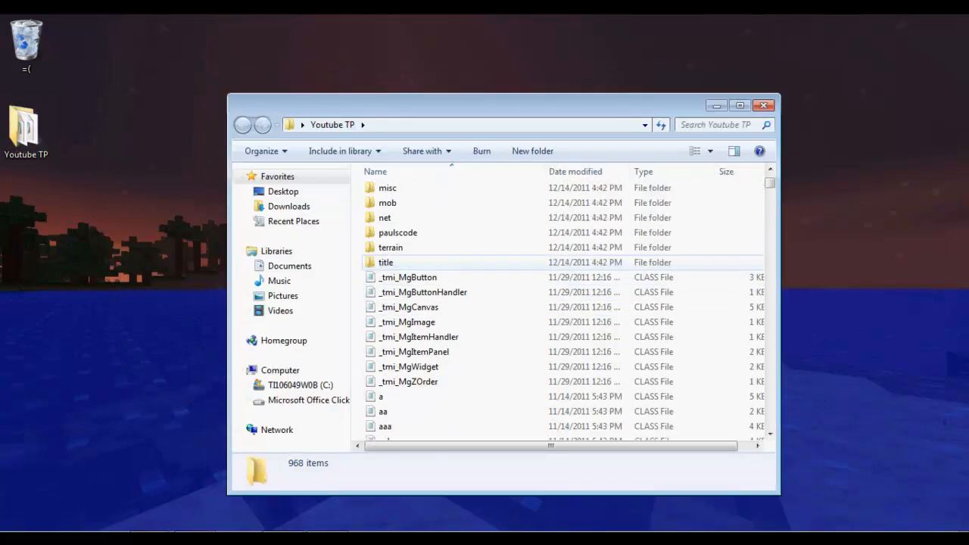
scroll(454, 268, "down", 3)
scroll(454, 267, "down", 4)
View the aan class file in Notepad, then close it.
left_click(454, 313)
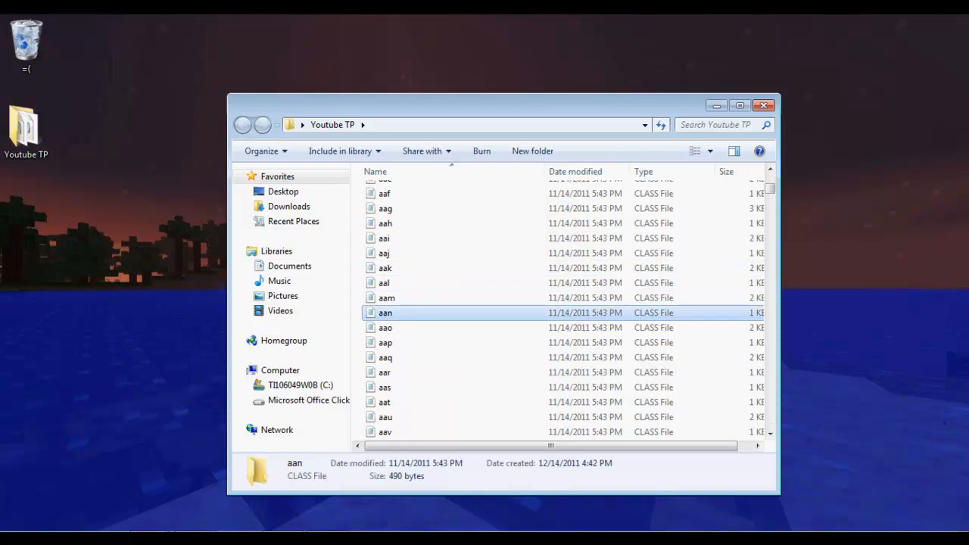
key("Return")
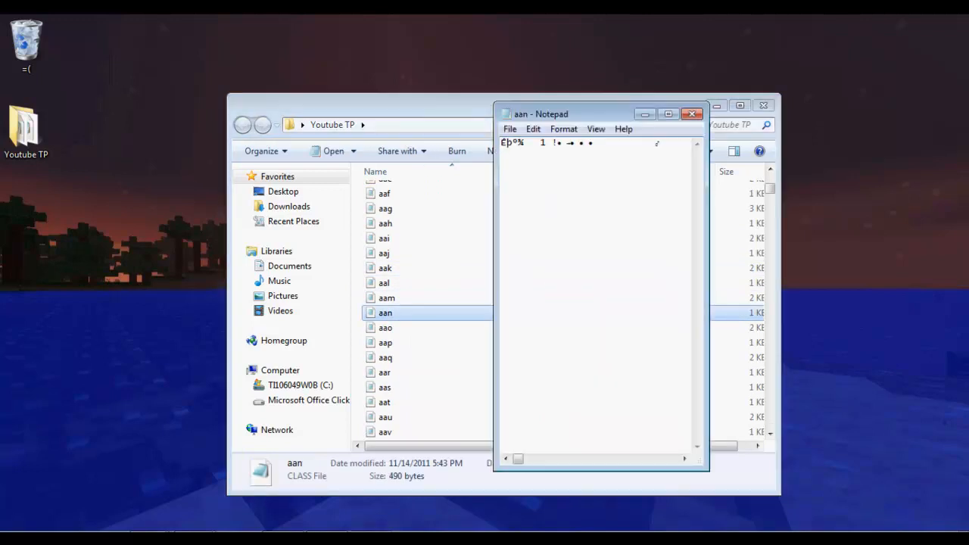
left_click(668, 113)
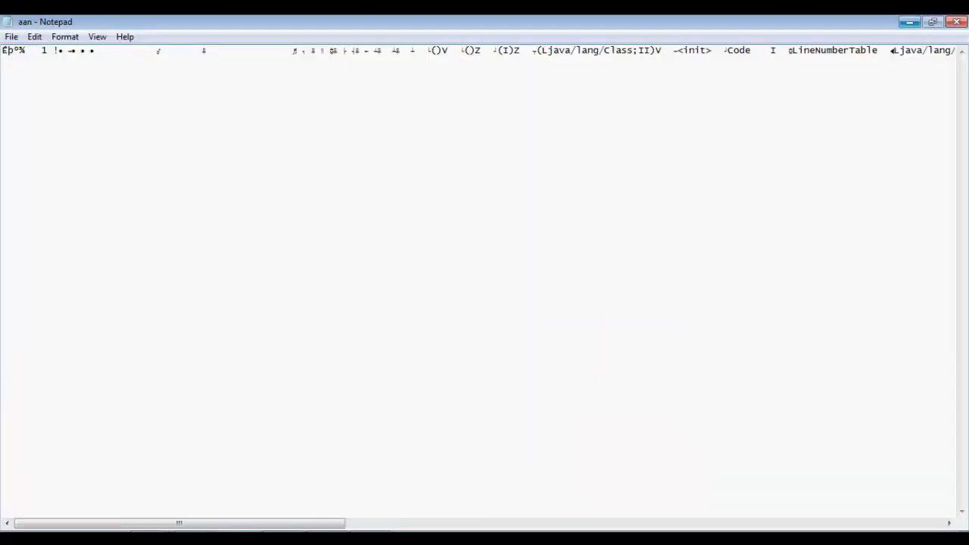
left_click(953, 22)
Select the _tmi_MgButton file and scroll down through the CLASS file list.
scroll(454, 262, "up", 8)
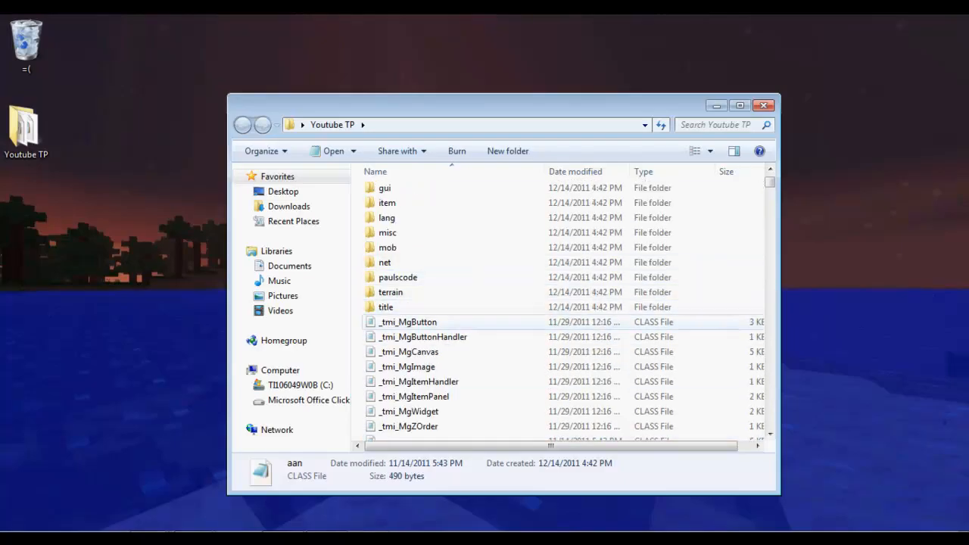
left_click(408, 321)
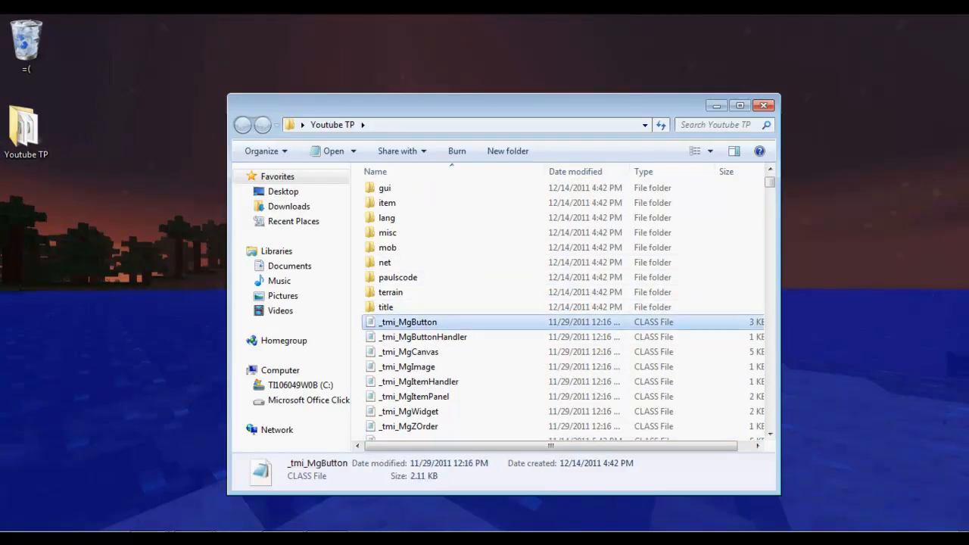
scroll(409, 322, "down", 4)
scroll(409, 322, "up", 4)
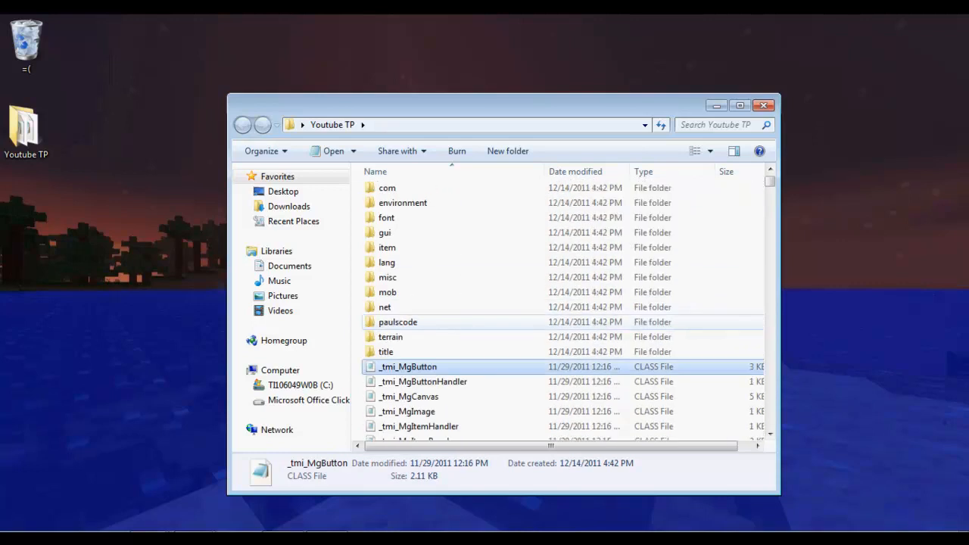
scroll(408, 321, "down", 1)
scroll(409, 322, "down", 9)
scroll(409, 340, "down", 10)
scroll(409, 342, "down", 4)
Delete the 644 CLASS files from the top of the list through 'pa', then jump back to the top.
left_click_drag(770, 209, 770, 344)
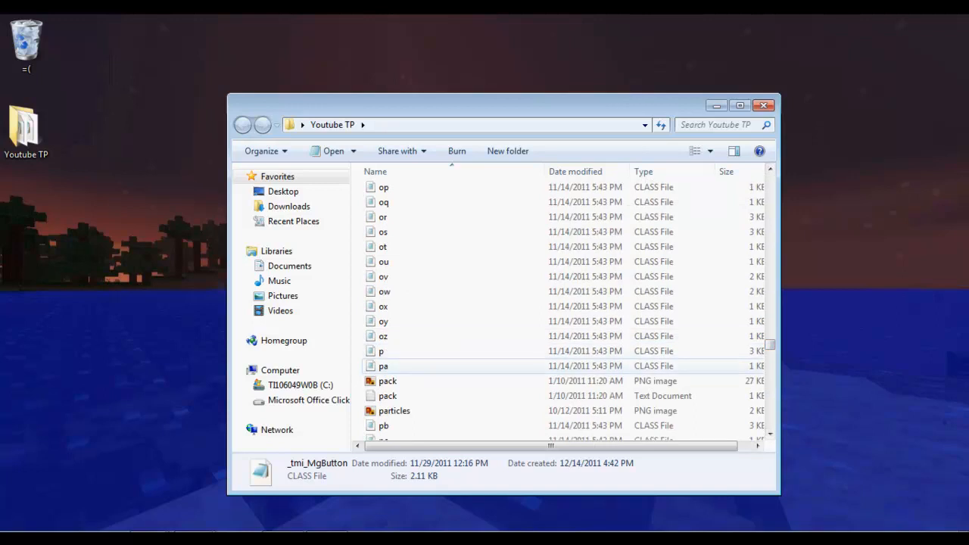
left_click(414, 367, "shift")
right_click(415, 337)
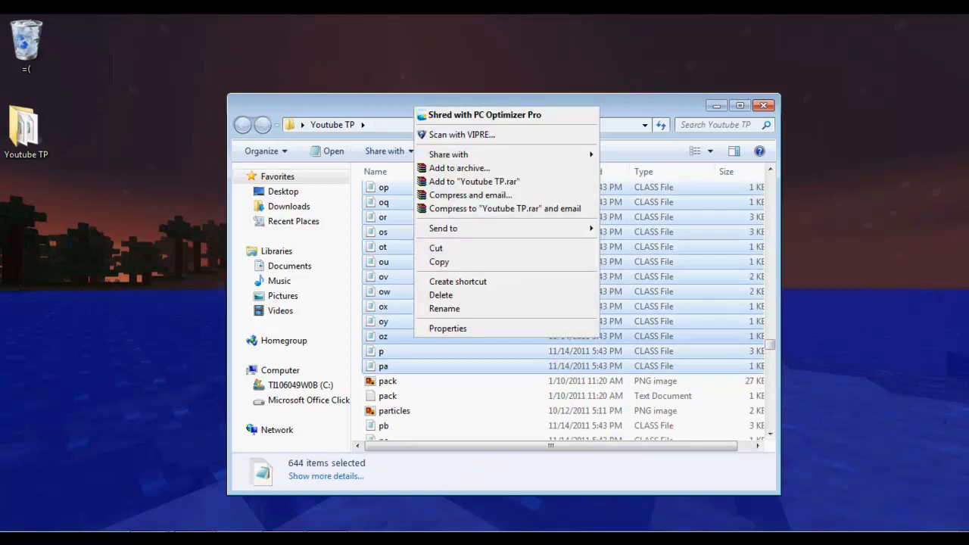
key("Down")
key("Down")
key("Down")
key("Return")
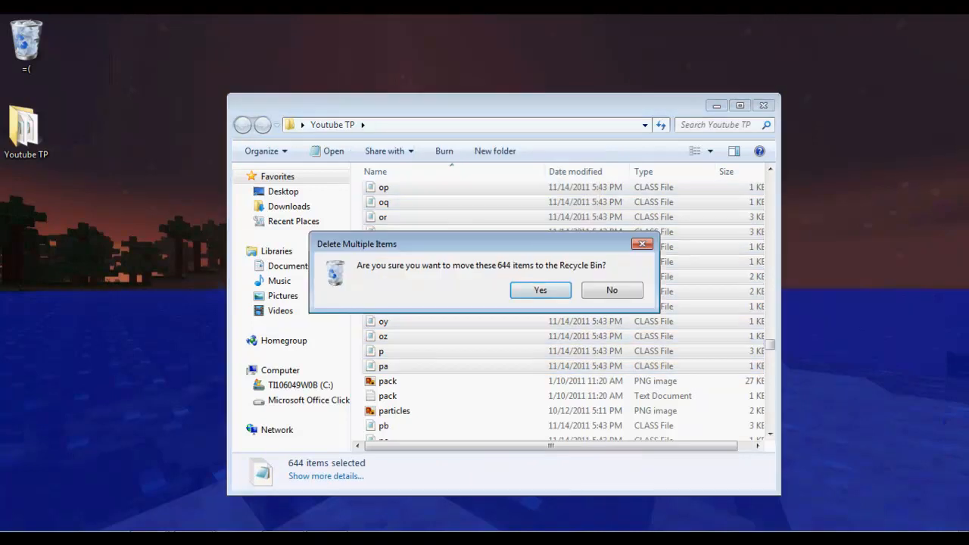
key("Return")
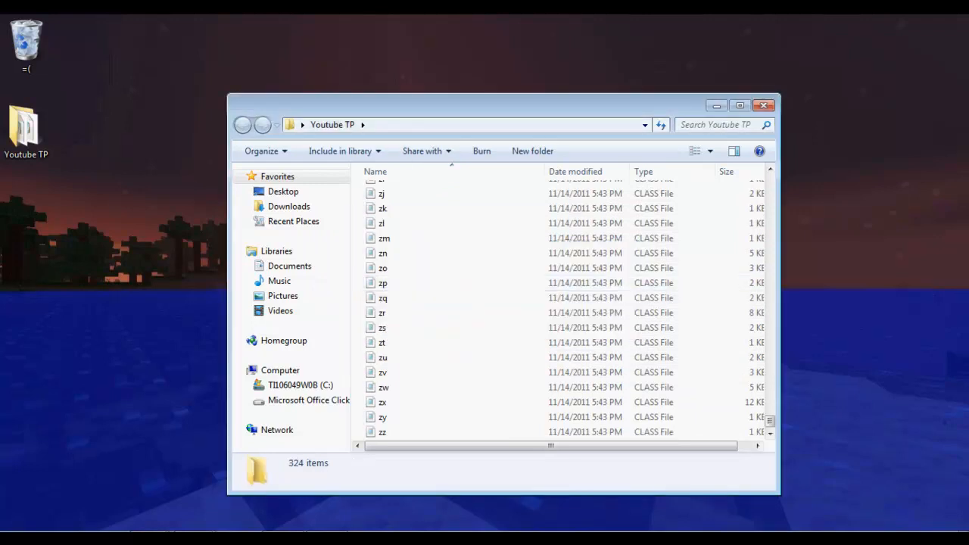
key("Home")
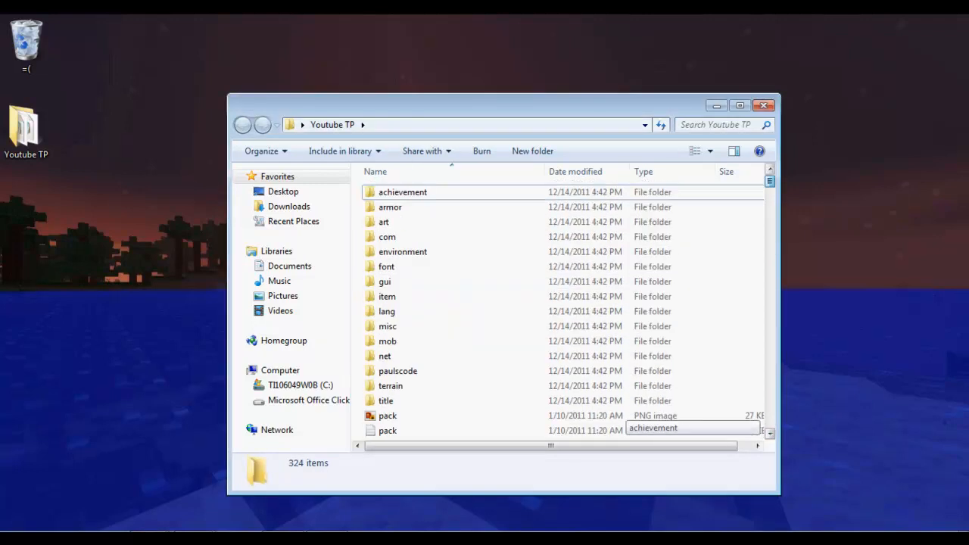
Select the 112 CLASS files from pb through te and send them to the Recycle Bin.
scroll(567, 302, "down", 5)
left_click_drag(770, 193, 769, 274)
left_click(454, 280)
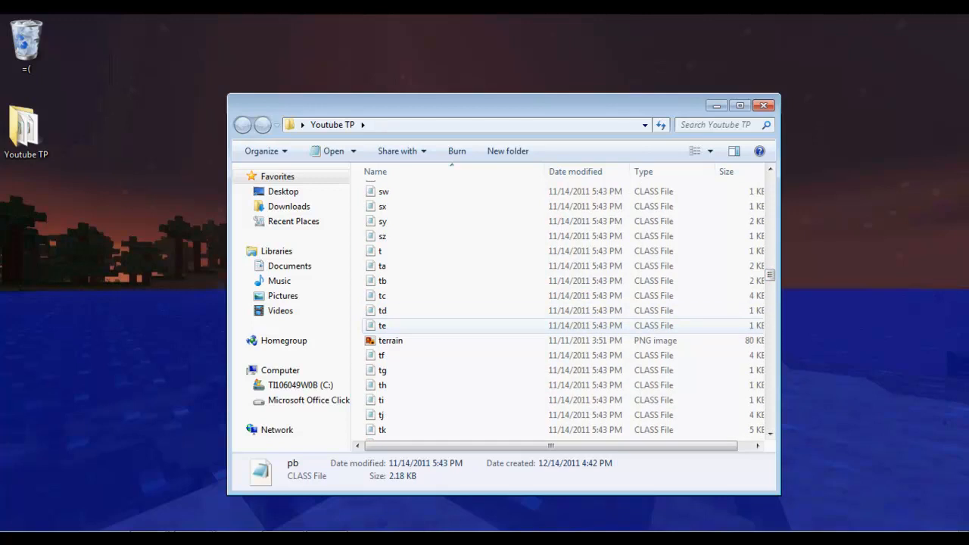
left_click(383, 325)
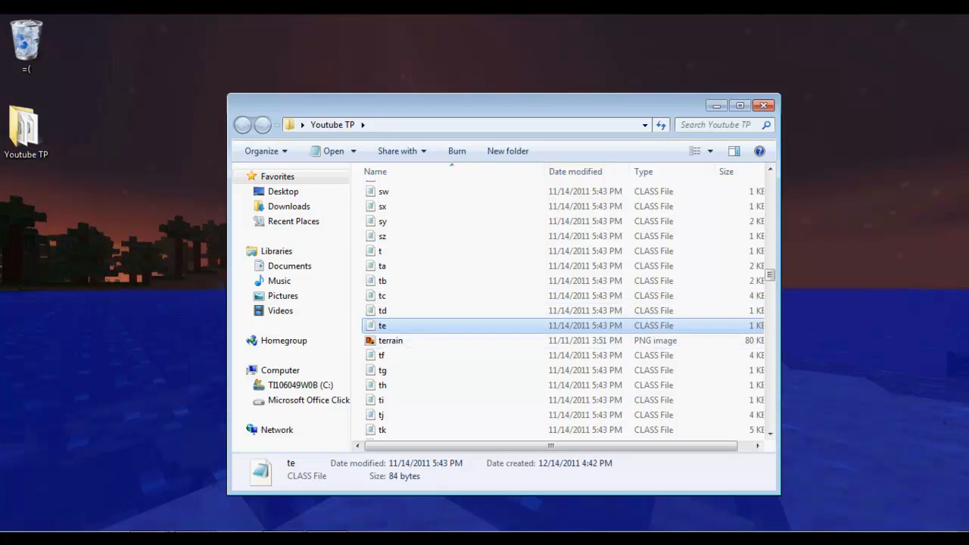
left_click_drag(358, 329, 492, 245)
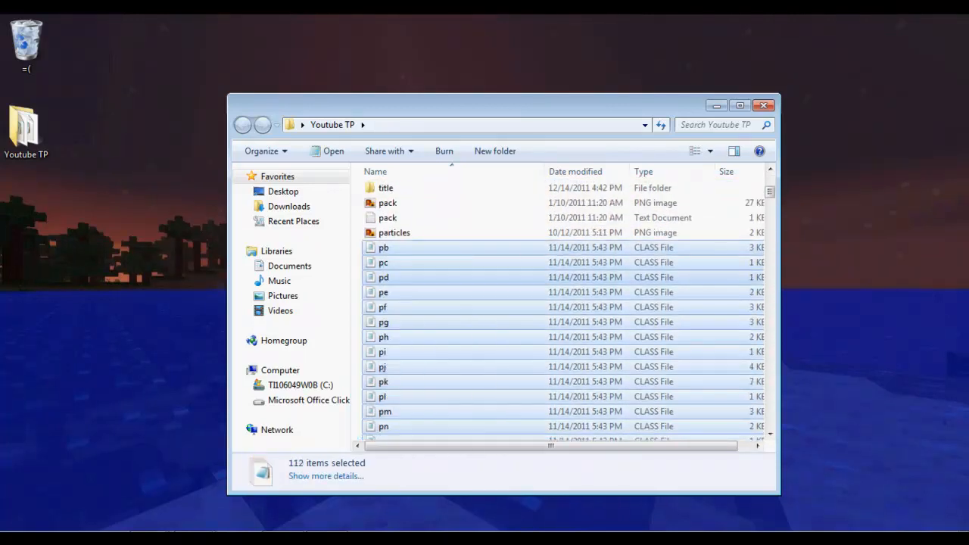
key("Delete")
key("Return")
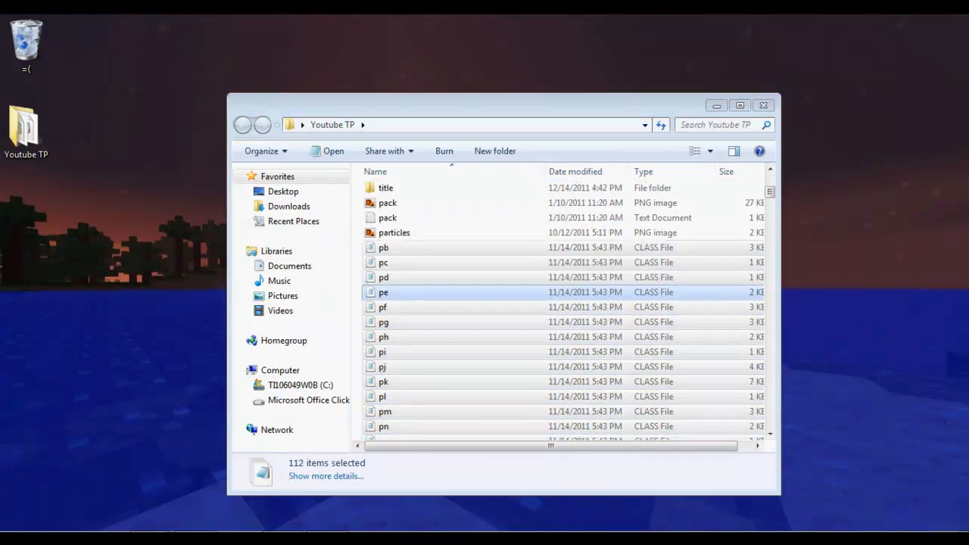
Delete the eight CLASS files from tf through tm.
scroll(383, 292, "down", 1)
scroll(382, 292, "up", 1)
left_click(381, 262)
key("shift+Down")
key("shift+Down")
key("shift+Down")
key("shift+Down")
key("shift+Down")
key("shift+Down")
key("shift+Down")
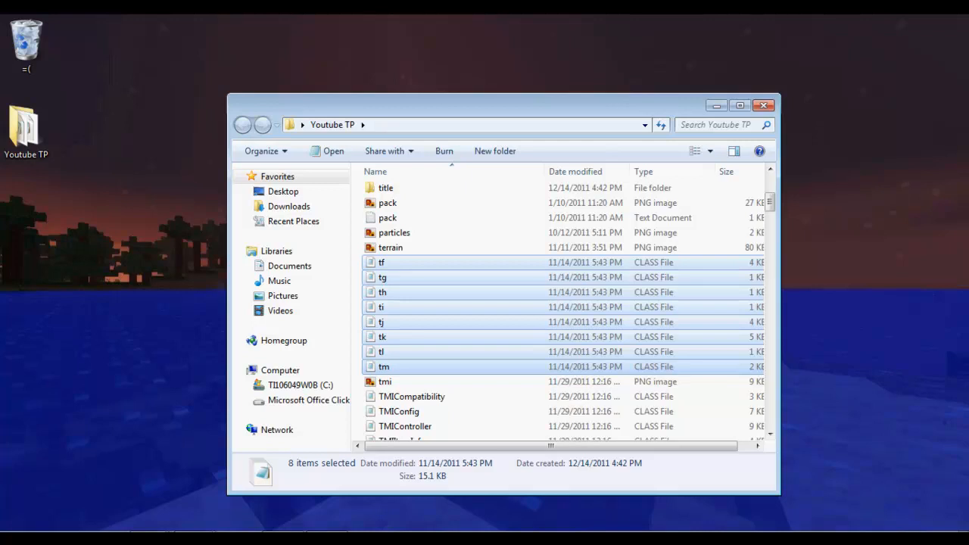
key("Delete")
key("Return")
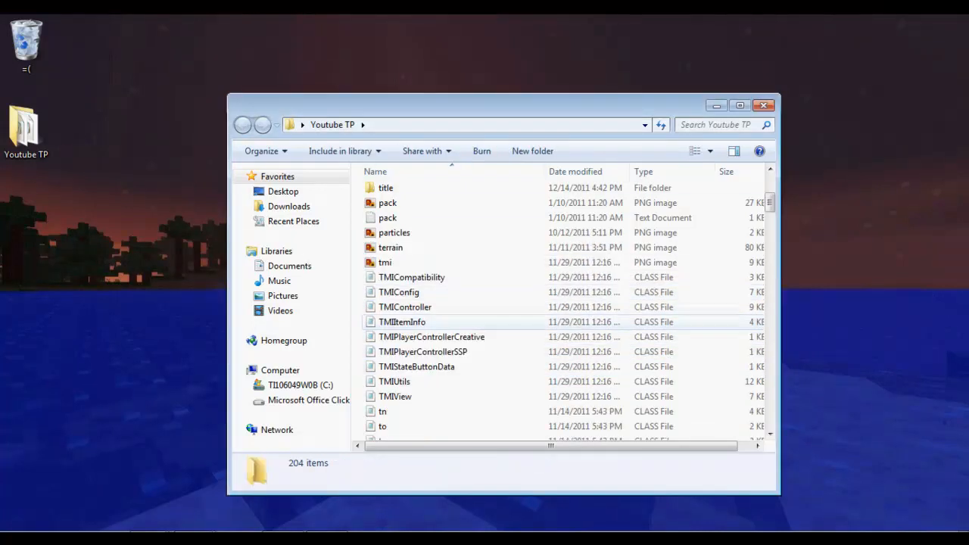
Preview the tmi image in Windows Photo Viewer.
left_click(385, 263)
double_click(386, 262)
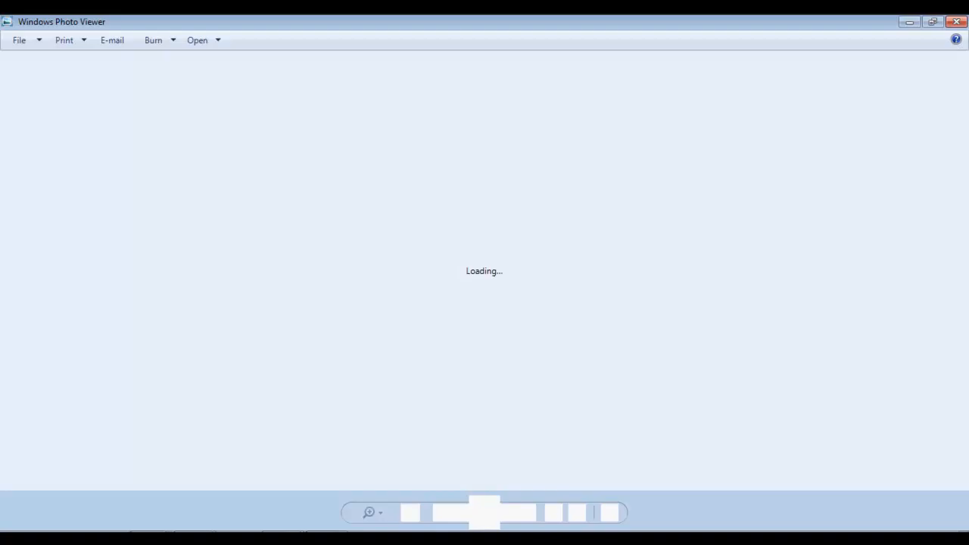
scroll(385, 263, "up", 4)
Close the tmi preview and delete the remaining 184 CLASS files from TMICompatibility to the end.
scroll(385, 262, "down", 4)
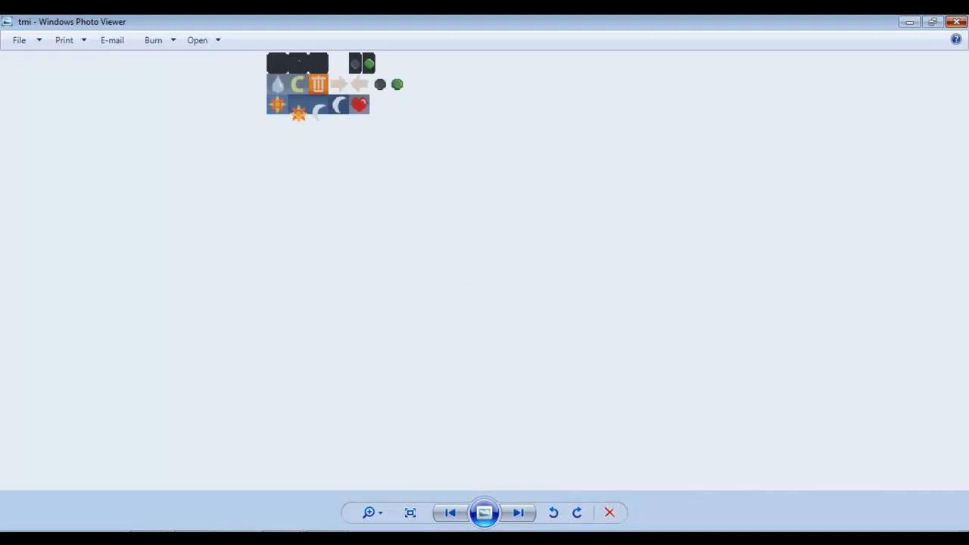
left_click(956, 22)
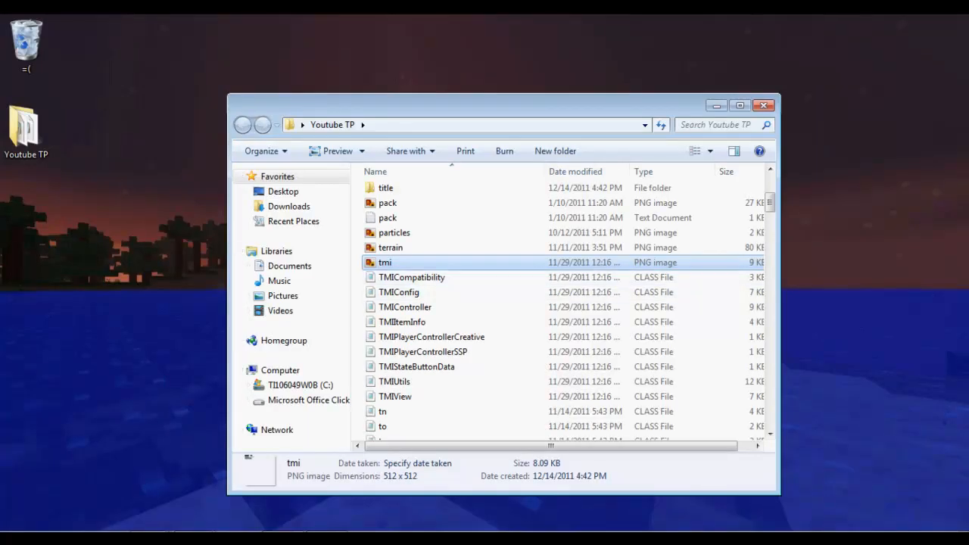
key("Return")
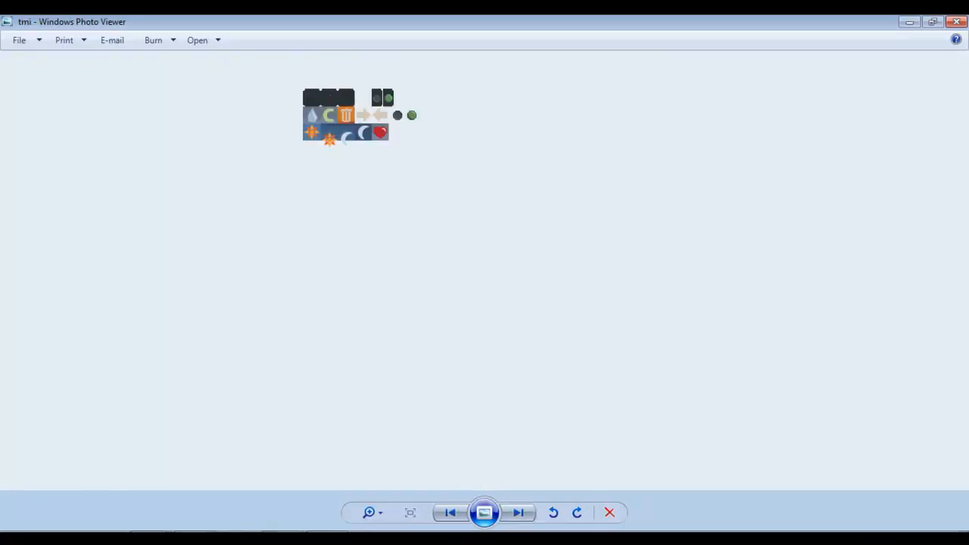
left_click(956, 22)
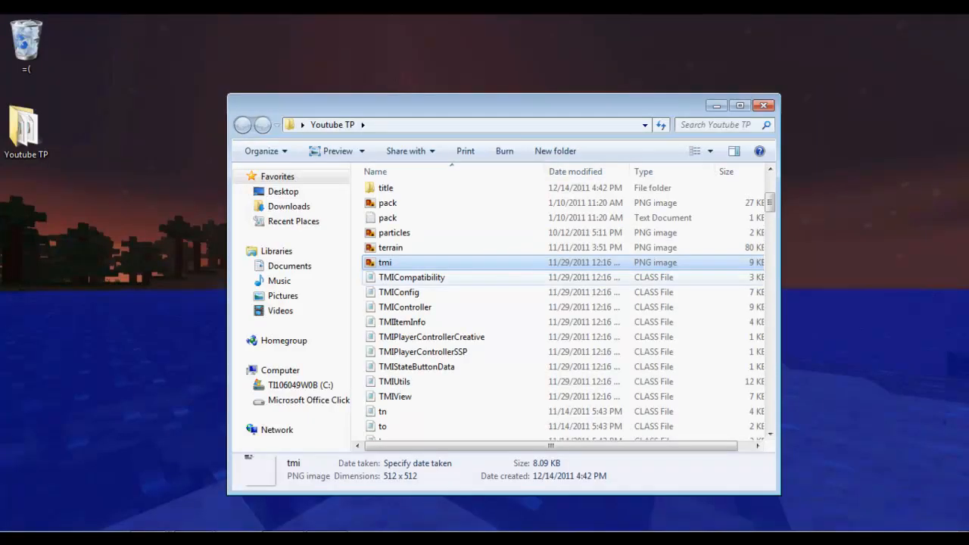
left_click_drag(359, 275, 560, 471)
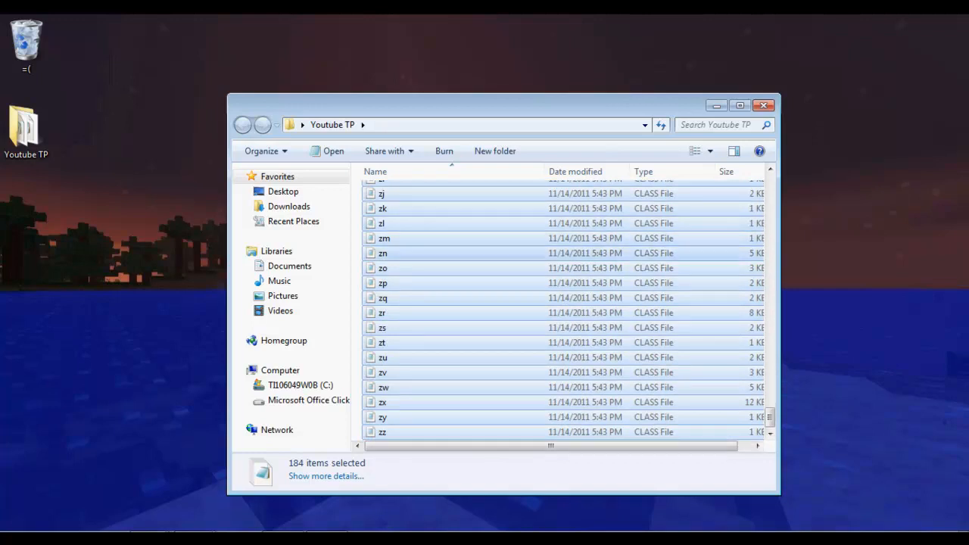
key("Delete")
left_click(541, 290)
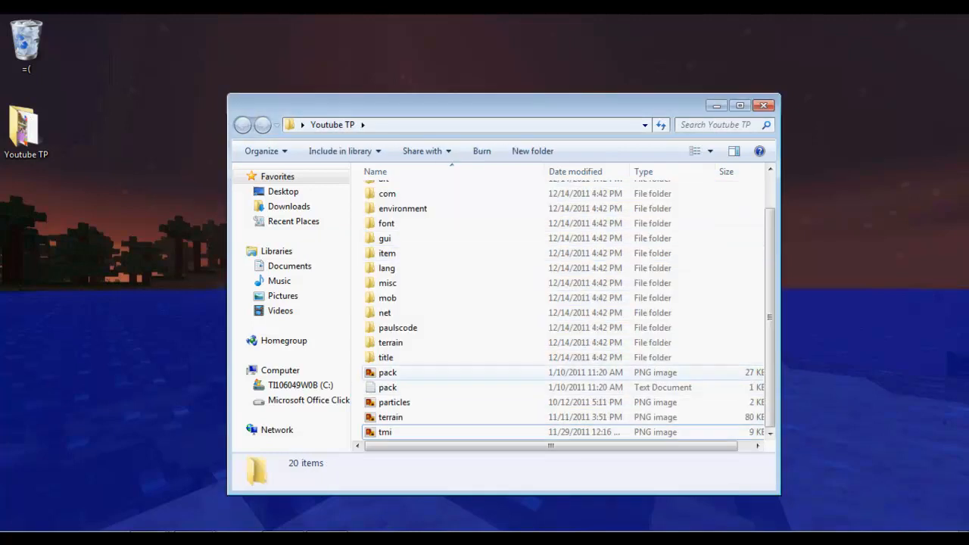
scroll(454, 223, "down", 1)
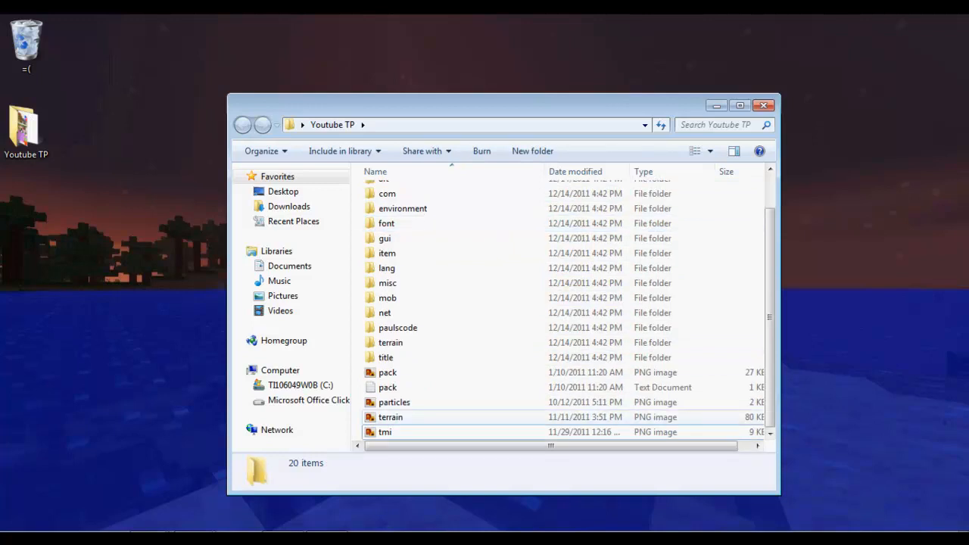
Preview the terrain texture sheet in Photo Viewer, then close it.
left_click(390, 417)
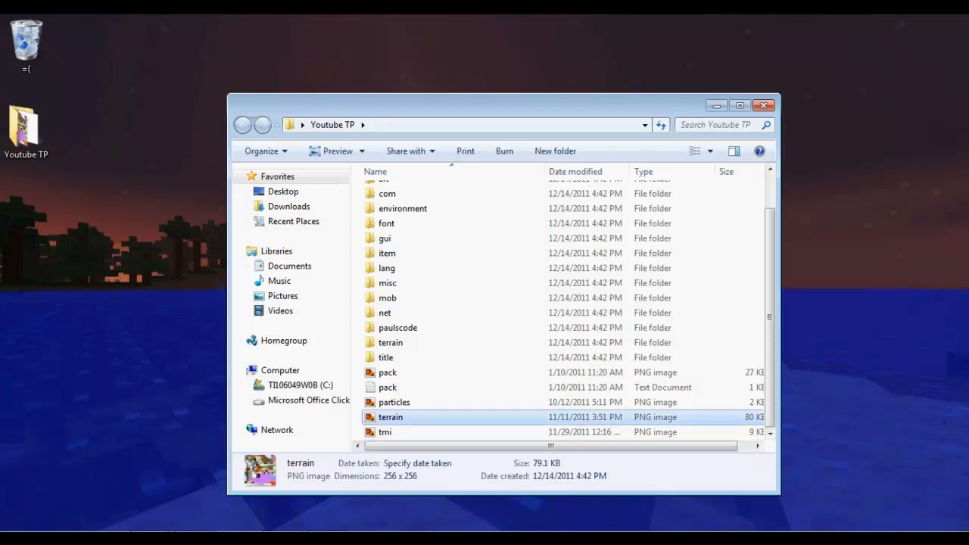
double_click(390, 417)
scroll(485, 271, "up", 5)
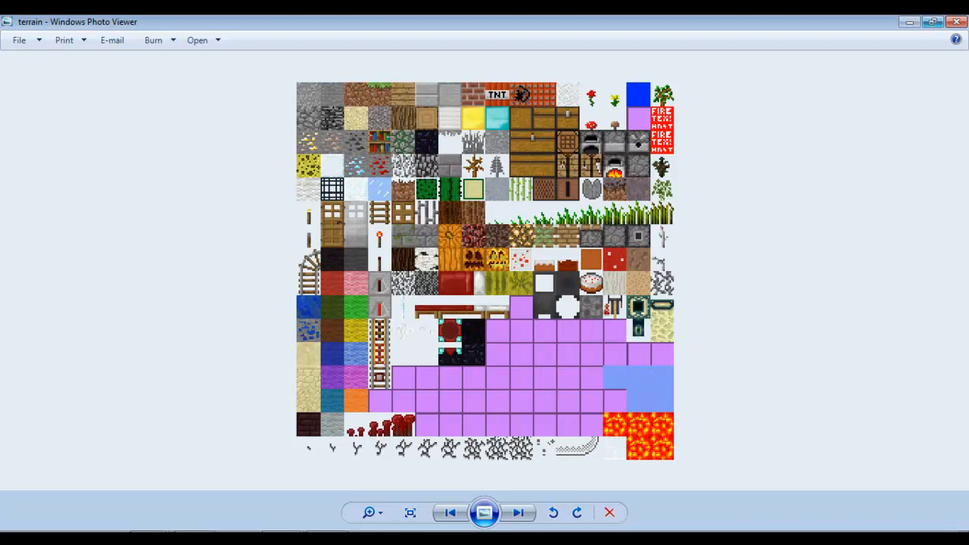
left_click(957, 22)
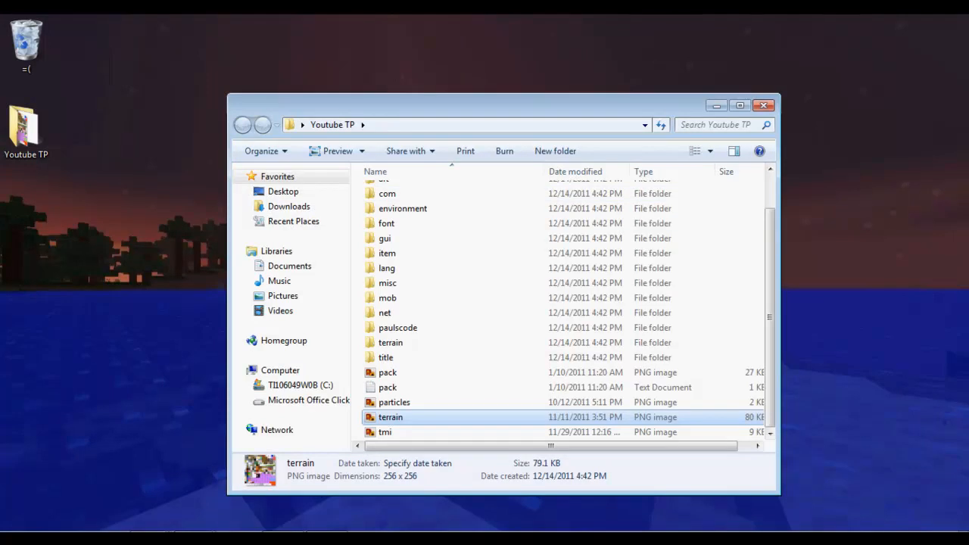
Open terrain.png in Paint.NET from the file's Open with menu.
right_click(390, 417)
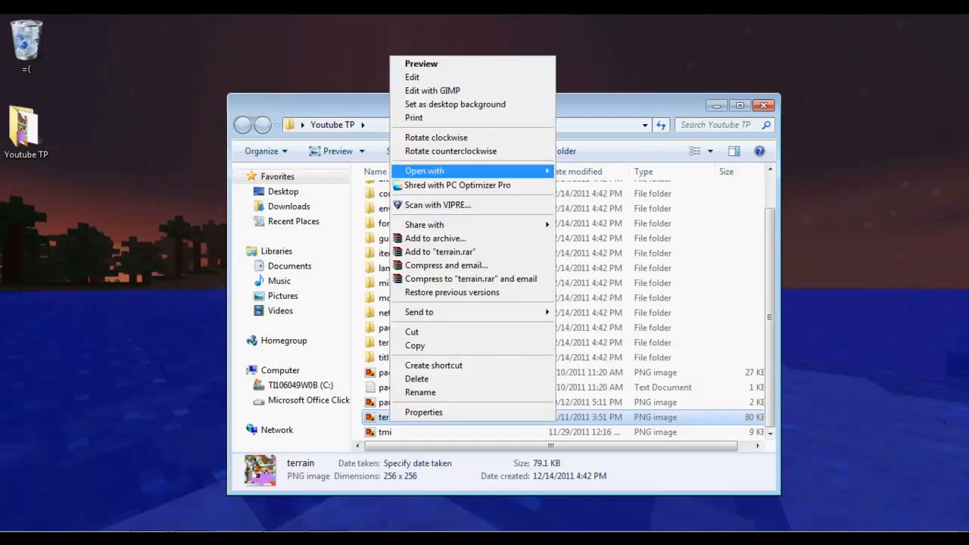
mouse_move(454, 170)
left_click(628, 205)
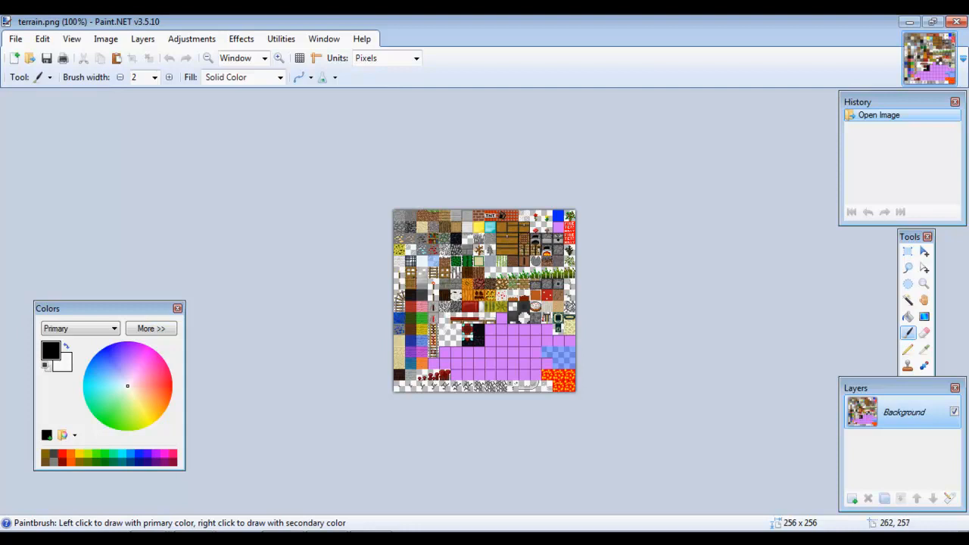
Paint and undo a test black stroke on terrain.png, then zoom the sheet in to 300%.
left_click_drag(394, 214, 504, 307)
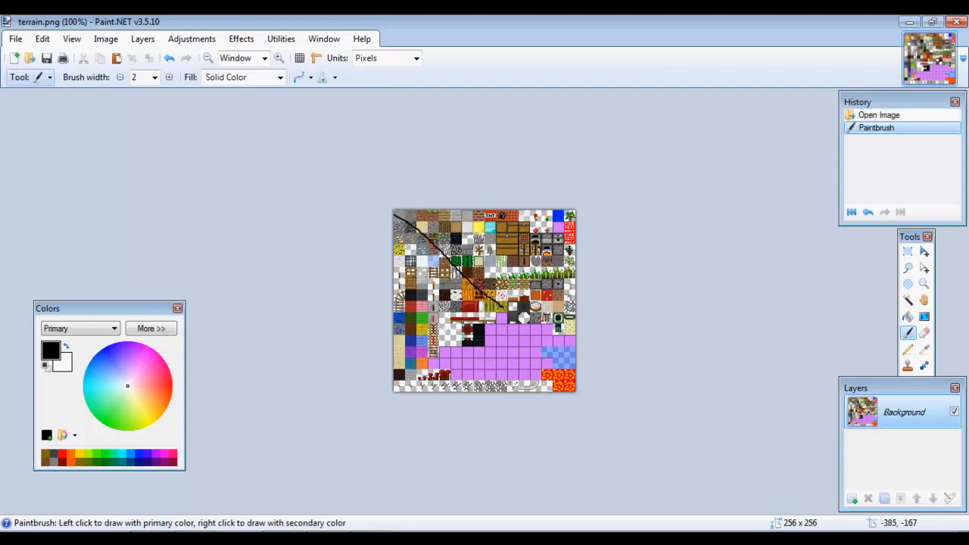
left_click(169, 57)
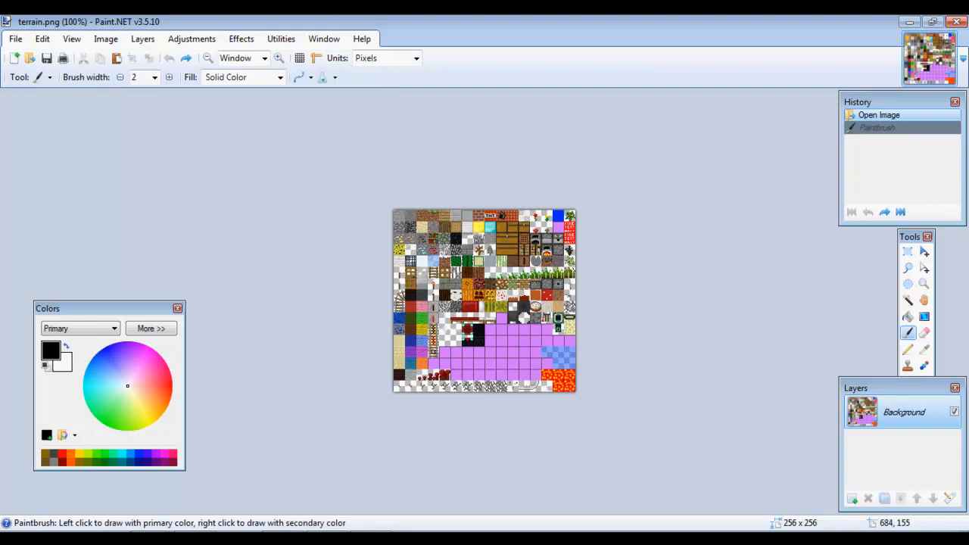
left_click(907, 333)
left_click(923, 283)
left_click(496, 286)
left_click(496, 286)
Bring the Youtube TP Explorer window back in front of Paint.NET.
scroll(528, 242, "up", 1)
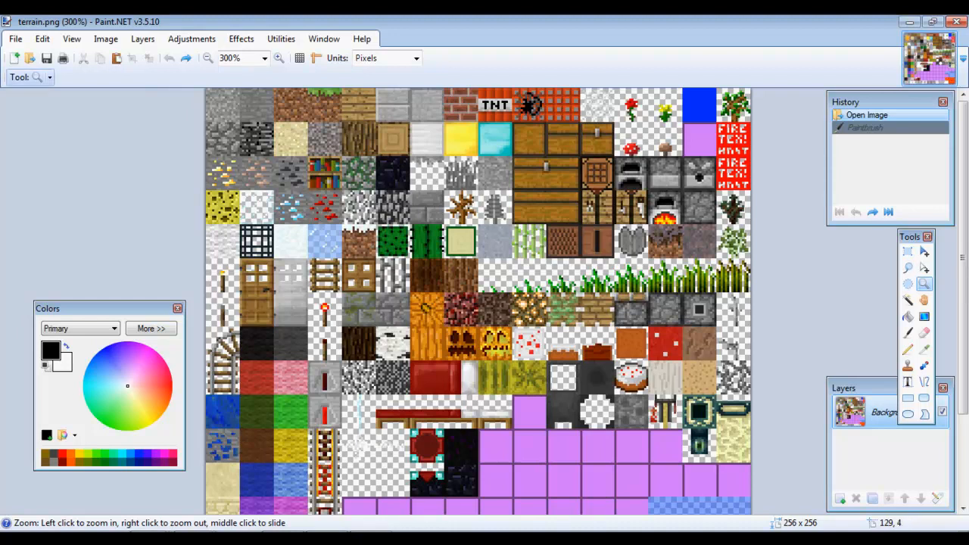
scroll(963, 206, "down", 3)
scroll(963, 227, "up", 3)
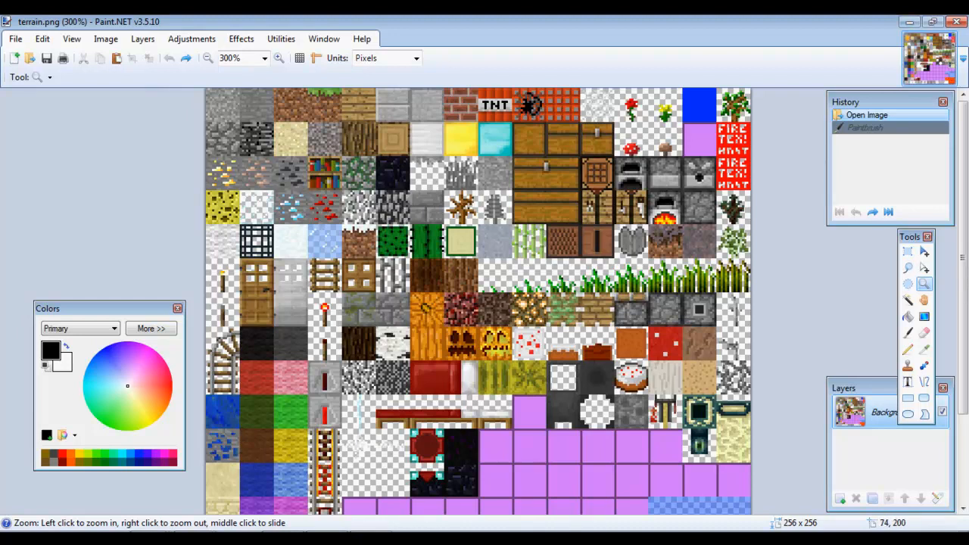
key("alt+Tab")
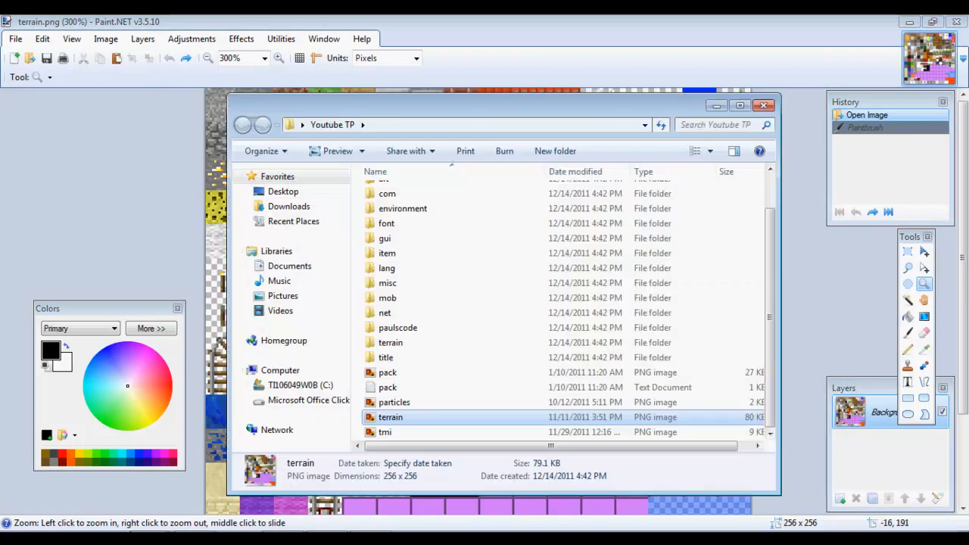
Look inside the lang, com and mob folders, then open misc and select grasscolor.
scroll(560, 303, "up", 1)
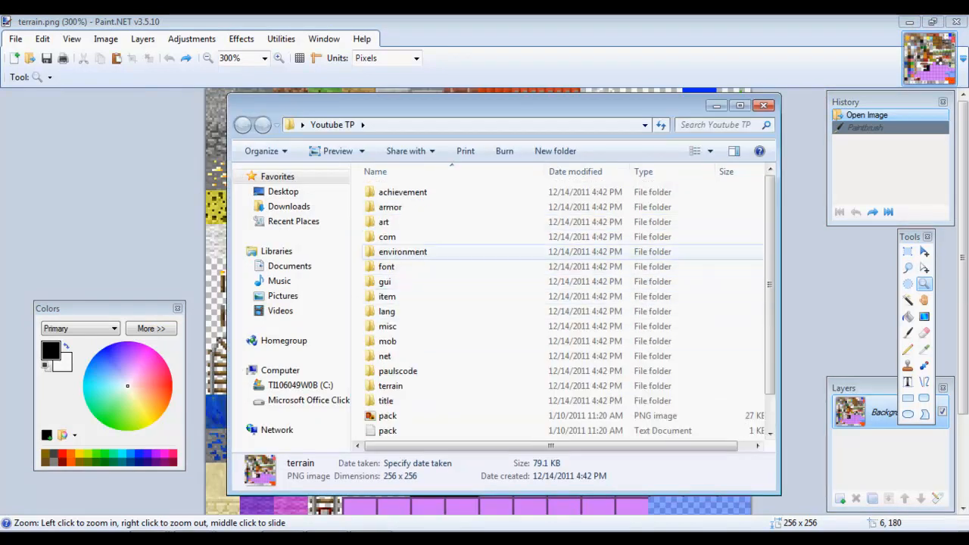
double_click(386, 312)
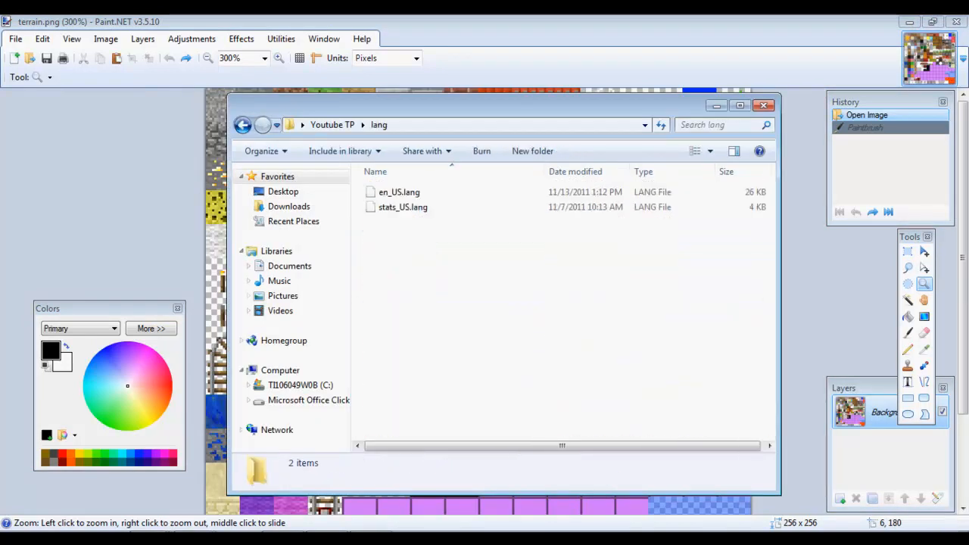
left_click(242, 125)
left_click(387, 266)
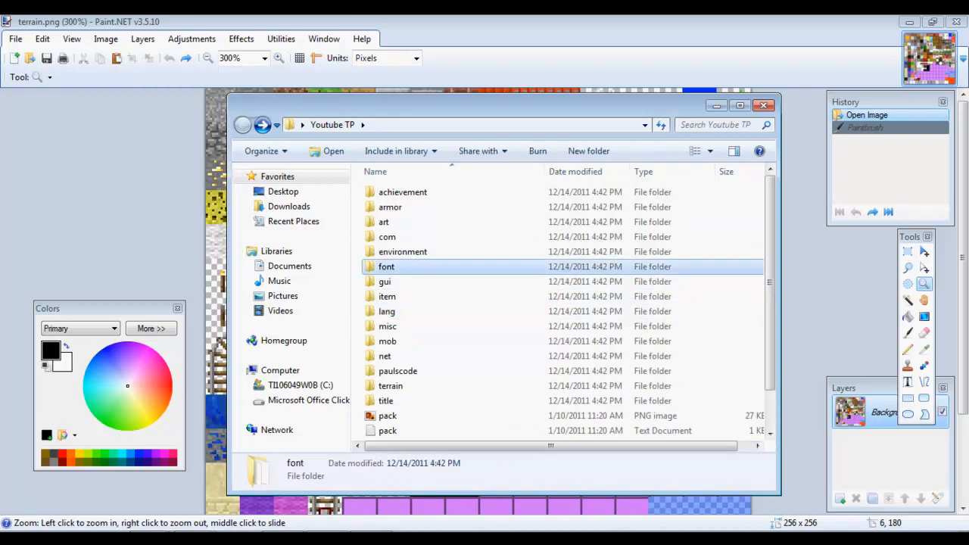
double_click(387, 236)
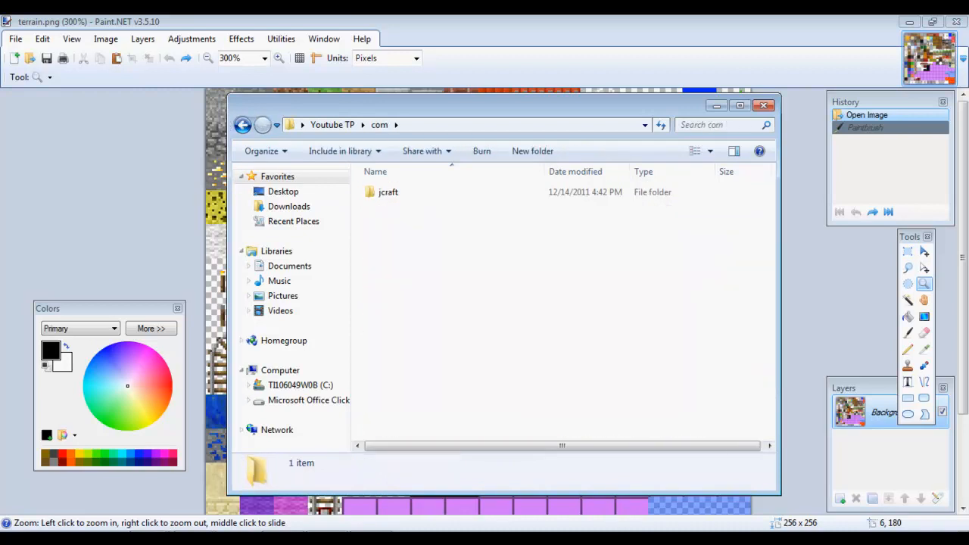
left_click(242, 125)
left_click(384, 221)
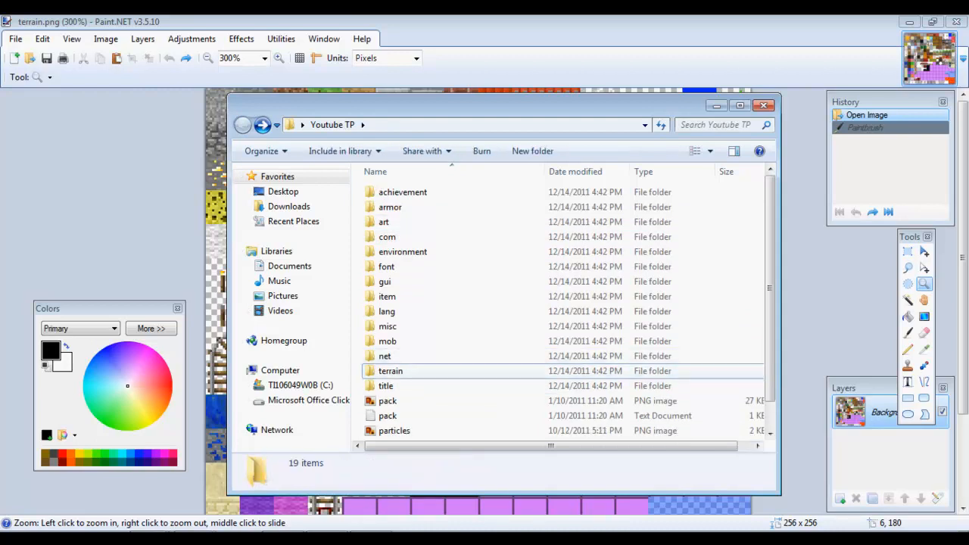
double_click(387, 340)
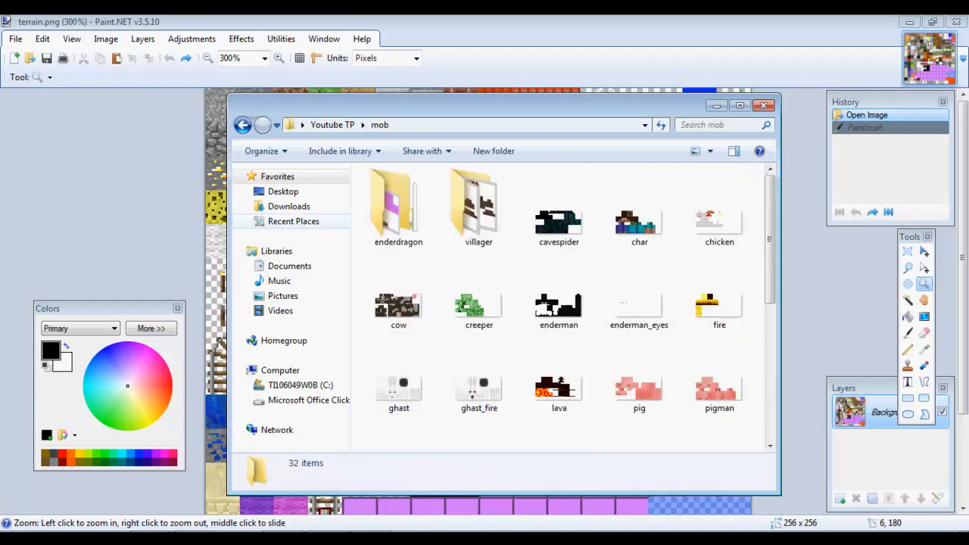
key("BackSpace")
double_click(394, 325)
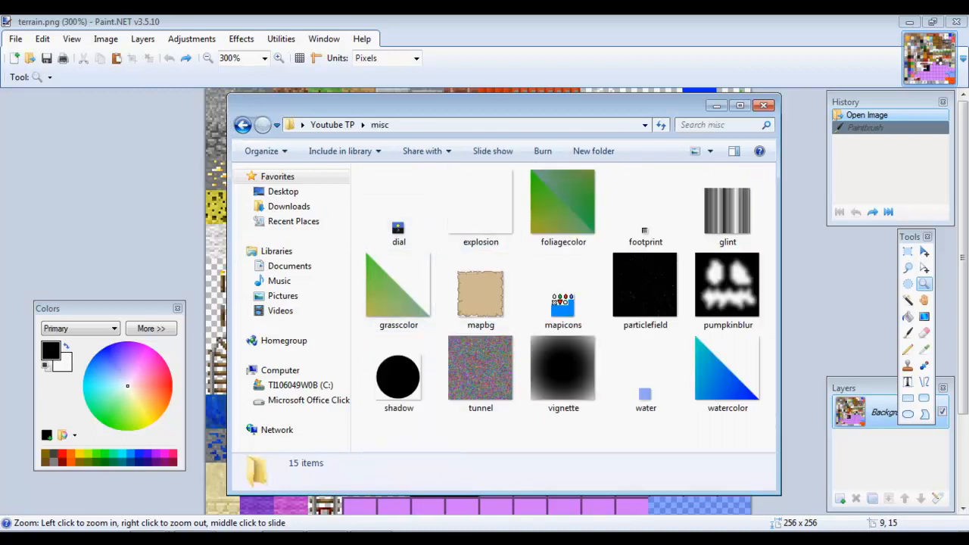
left_click(399, 291)
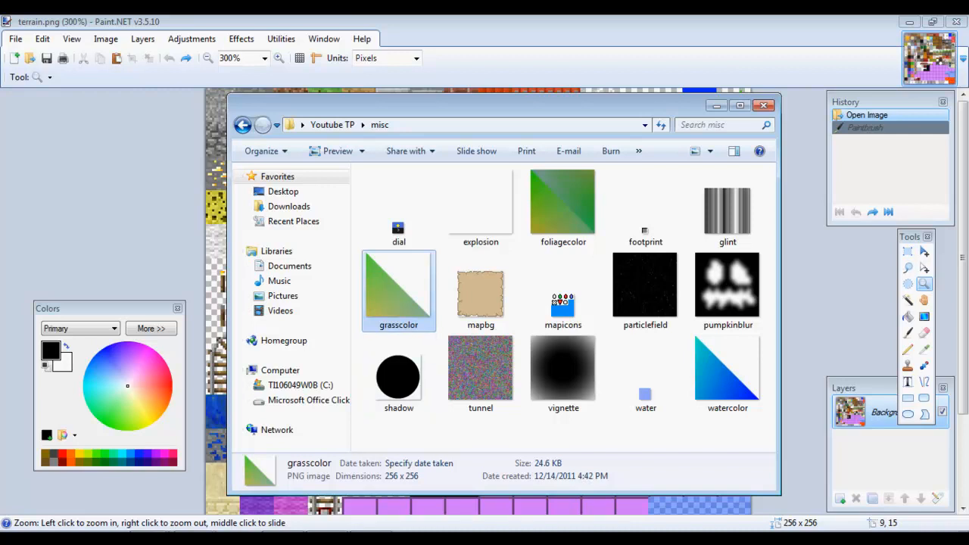
Preview grasscolor enlarged in Photo Viewer, close it, and minimise the misc folder window.
double_click(399, 291)
scroll(399, 291, "up", 3)
left_click_drag(399, 290, 399, 240)
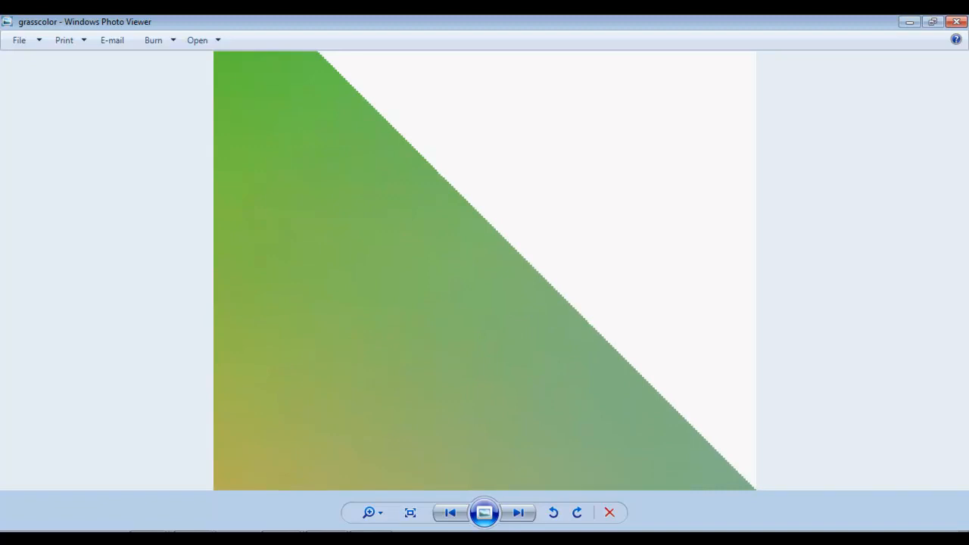
mouse_move(399, 240)
left_mouse_down()
mouse_move(399, 283)
mouse_move(399, 240)
left_mouse_up()
left_click(956, 22)
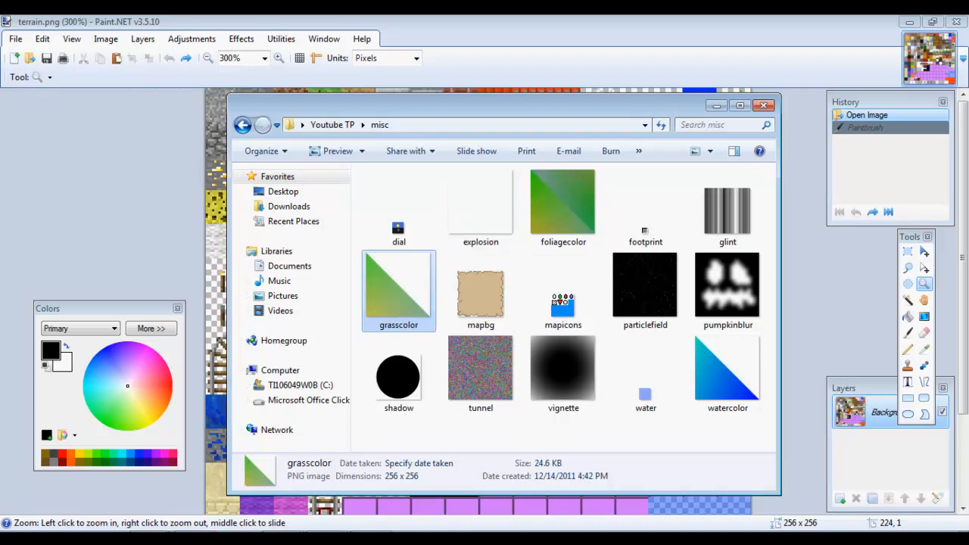
left_click(716, 106)
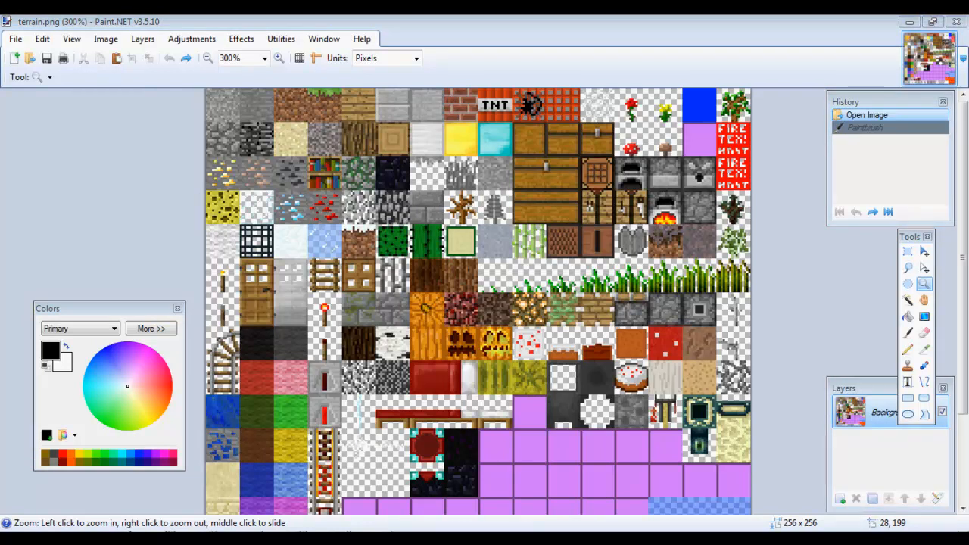
Restore the Explorer window and open the item folder in Youtube TP.
left_click(227, 539)
left_click(242, 125)
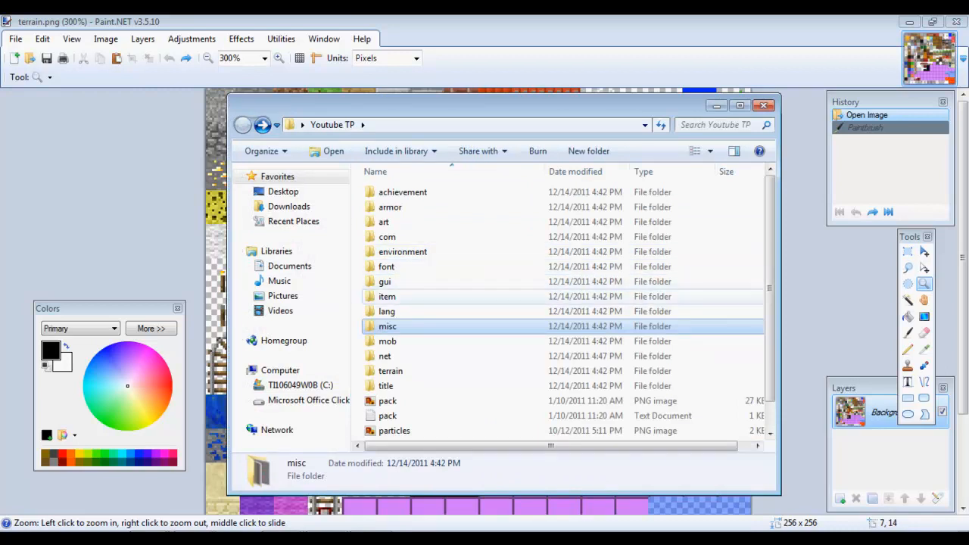
double_click(387, 296)
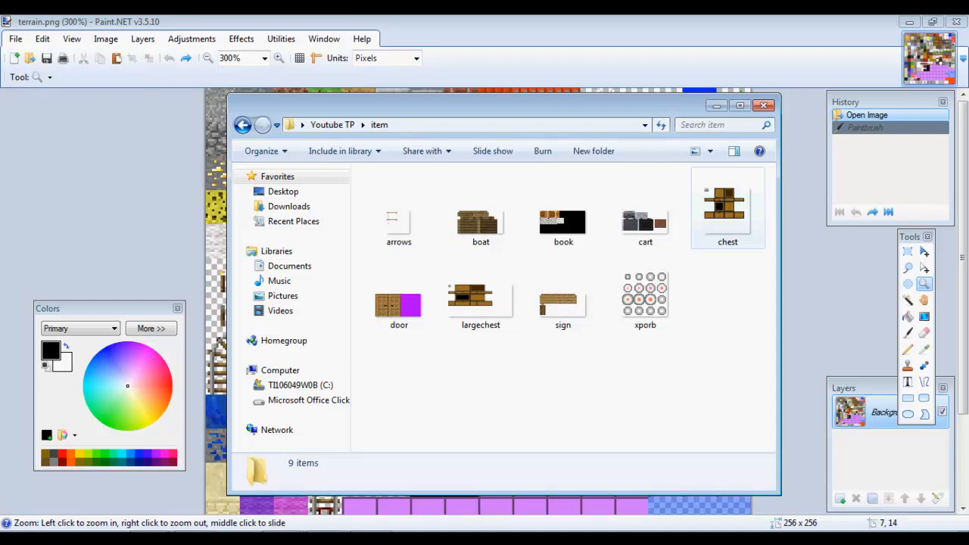
Check the details of the largechest, chest, sign, book, boat, door and xporb textures.
left_click(481, 295)
left_click(728, 211)
left_click(481, 295)
left_click(727, 210)
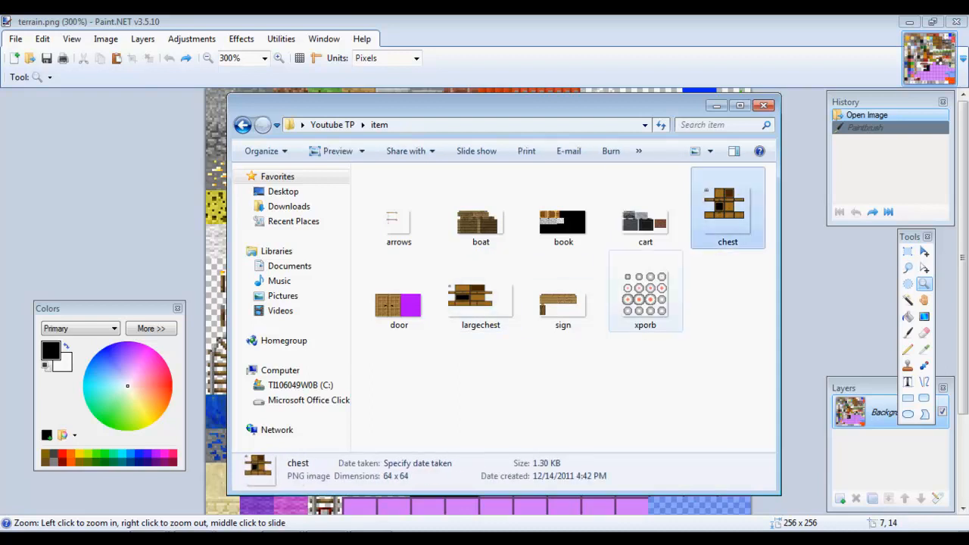
left_click(563, 294)
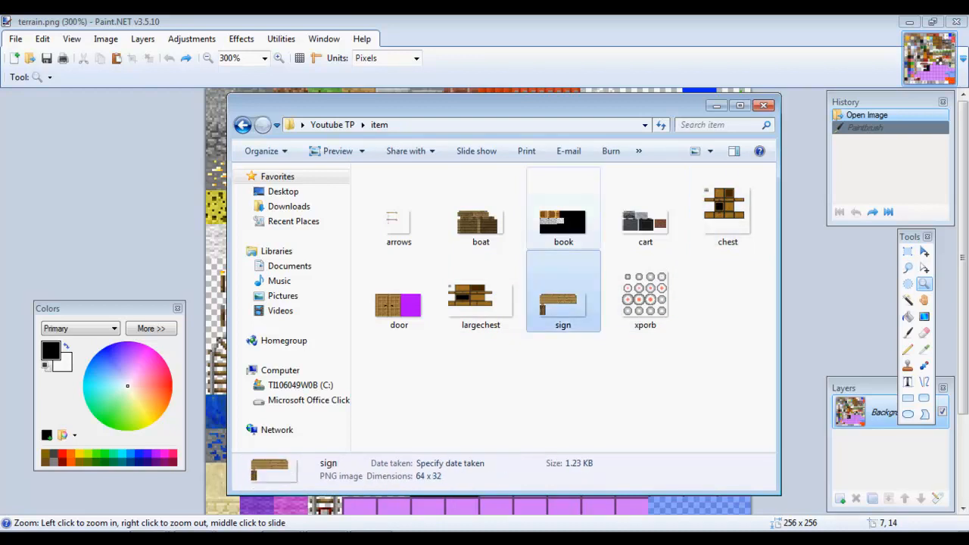
left_click(563, 217)
left_click(482, 215)
left_click(399, 296)
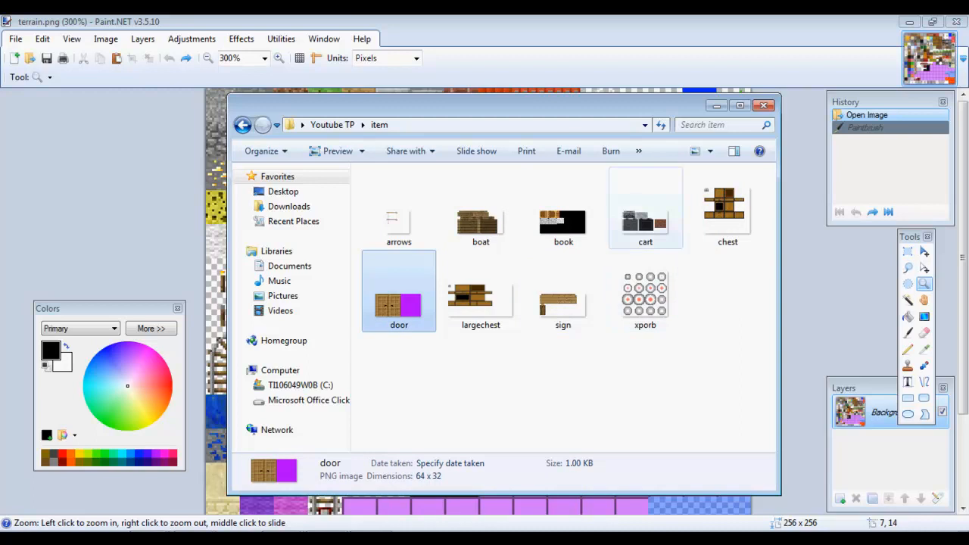
left_click(645, 293)
Close the item folder, choose light green and the Pencil, and zoom terrain.png to 600%.
left_click(763, 106)
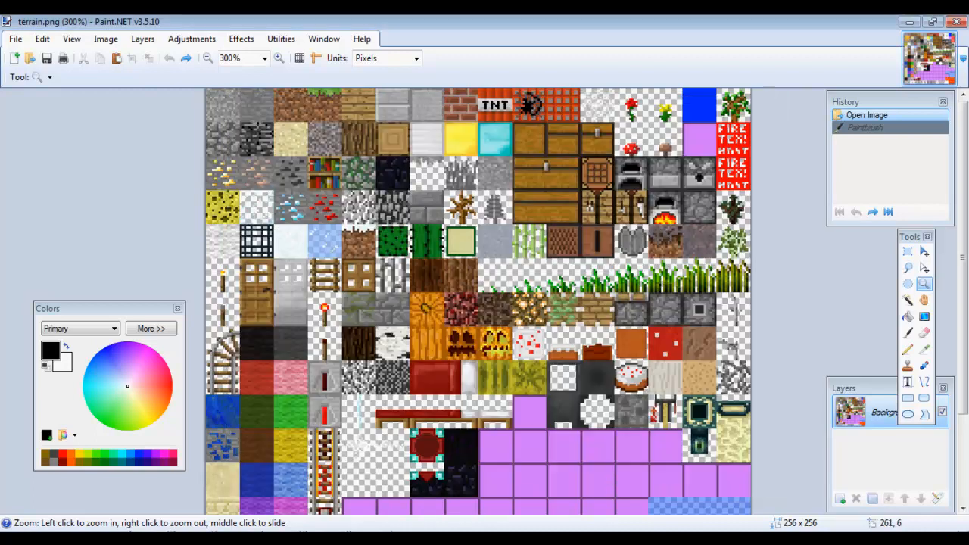
left_click(120, 417)
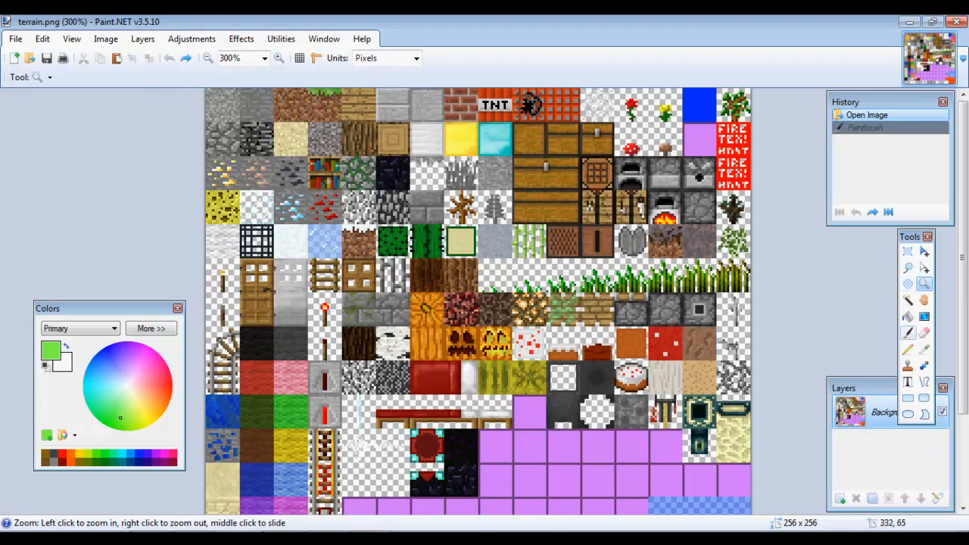
left_click(907, 333)
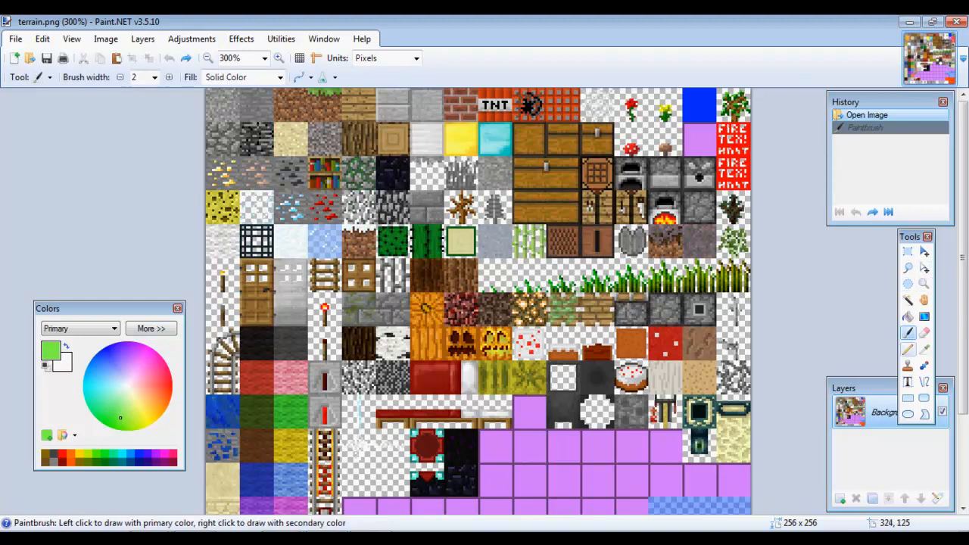
left_click(908, 349)
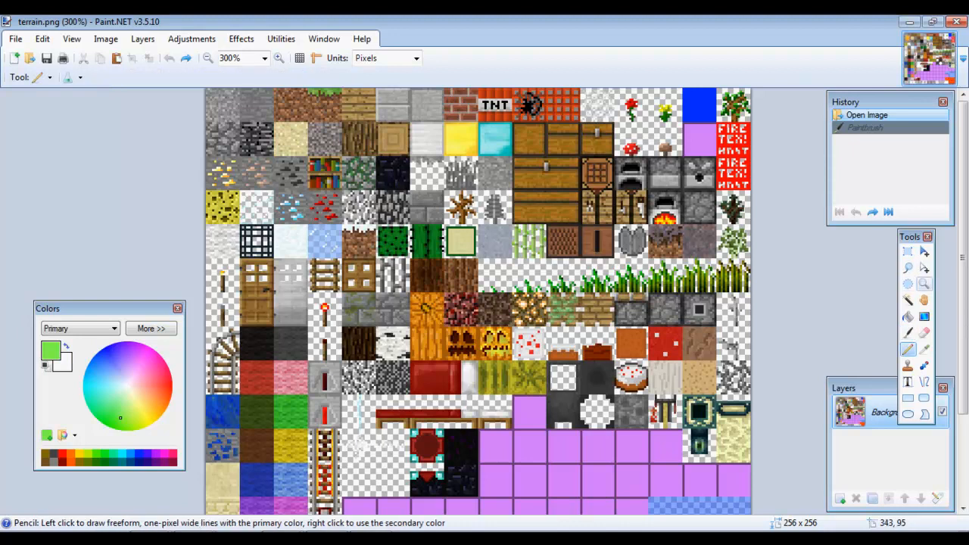
left_click(924, 284)
double_click(643, 194)
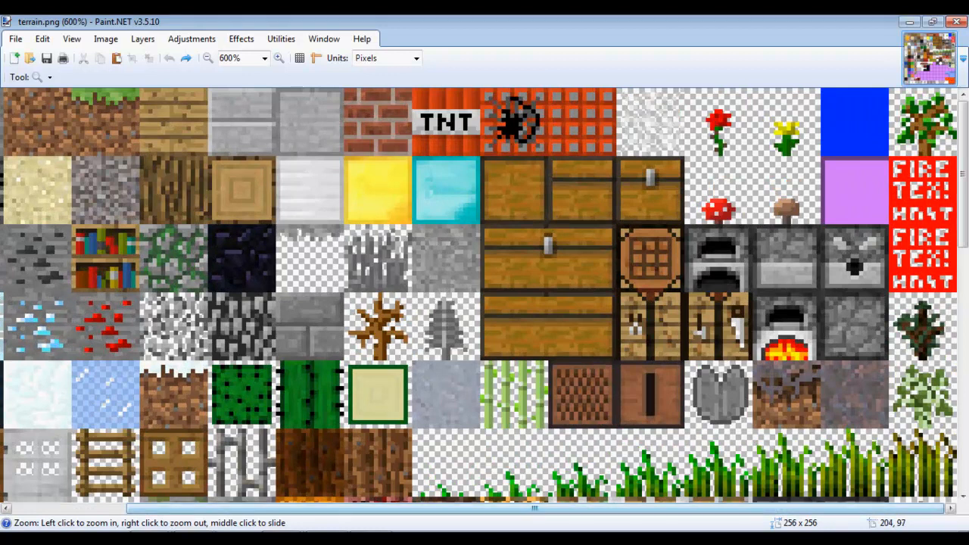
With the Pencil, draw green drips on the grass tile and a green loop on the top-left tile.
left_click_drag(736, 508, 622, 508)
key("p")
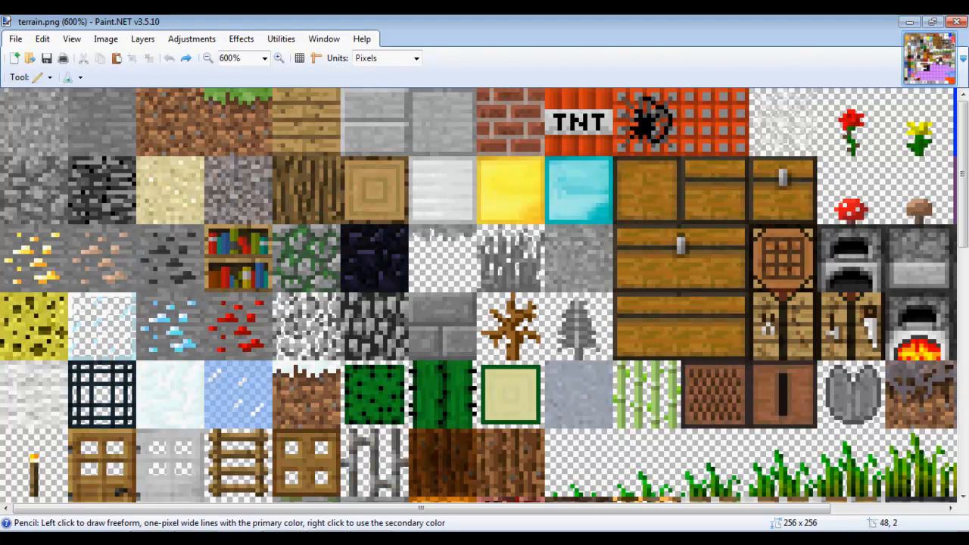
mouse_move(206, 91)
left_mouse_down()
mouse_move(207, 112)
mouse_move(218, 104)
mouse_move(236, 116)
mouse_move(253, 99)
mouse_move(275, 106)
mouse_move(258, 91)
mouse_move(214, 90)
mouse_move(265, 96)
mouse_move(257, 111)
mouse_move(262, 102)
mouse_move(241, 113)
left_mouse_up()
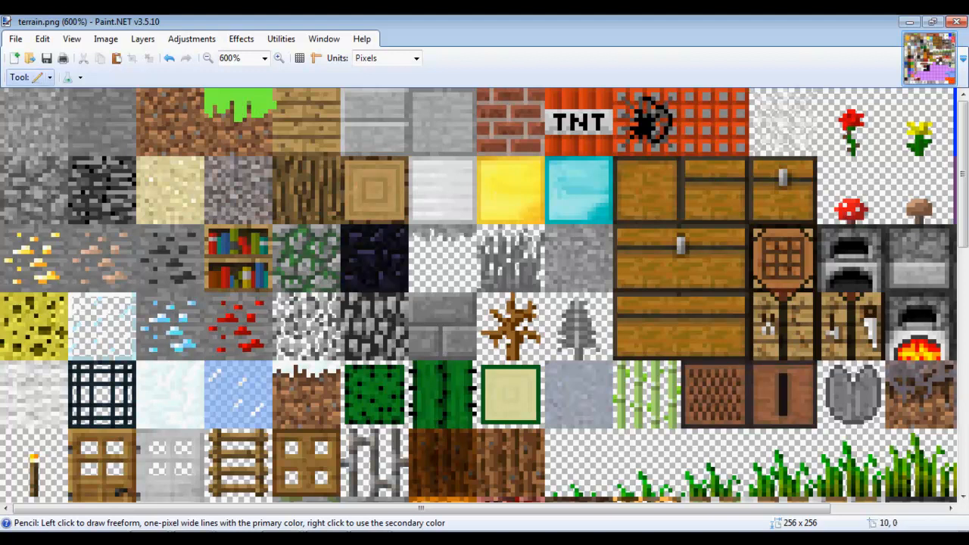
mouse_move(23, 104)
left_mouse_down()
mouse_move(15, 132)
mouse_move(35, 121)
left_mouse_up()
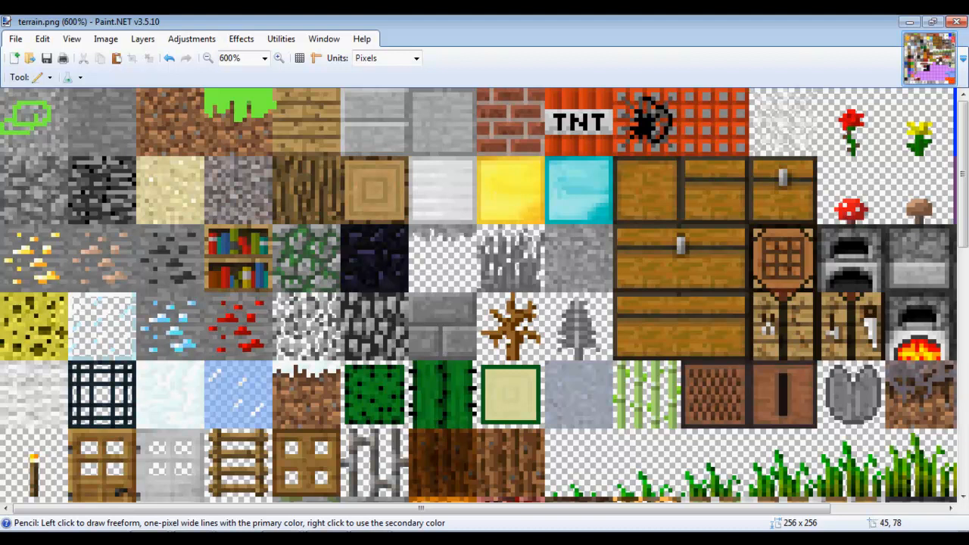
Scribble brown strokes over the plank tile and draw yellow eye lines on the second tile.
mouse_move(270, 109)
left_mouse_down()
mouse_move(277, 92)
mouse_move(318, 129)
mouse_move(325, 114)
mouse_move(307, 140)
left_mouse_up()
left_click_drag(321, 107, 330, 141)
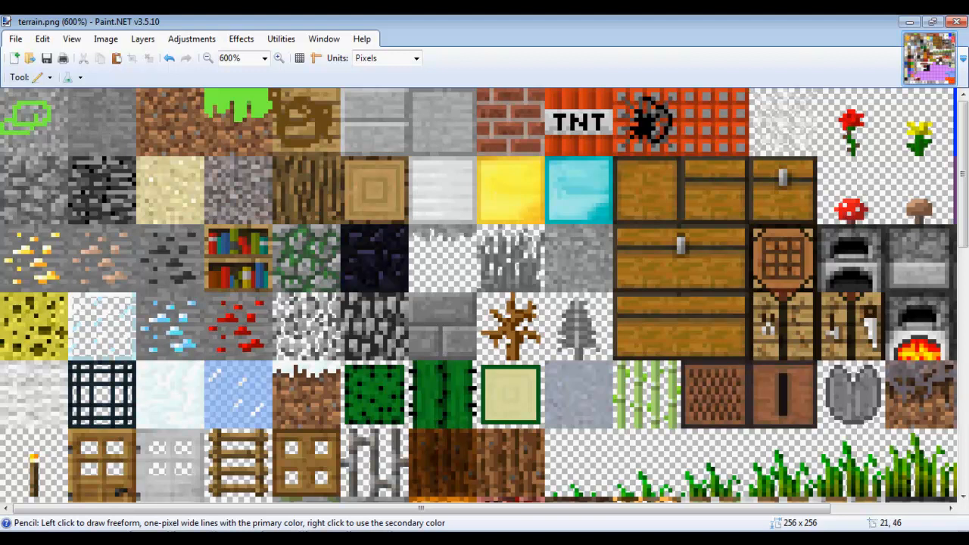
mouse_move(92, 96)
left_mouse_down()
mouse_move(91, 117)
mouse_move(109, 100)
mouse_move(117, 136)
mouse_move(121, 118)
left_mouse_up()
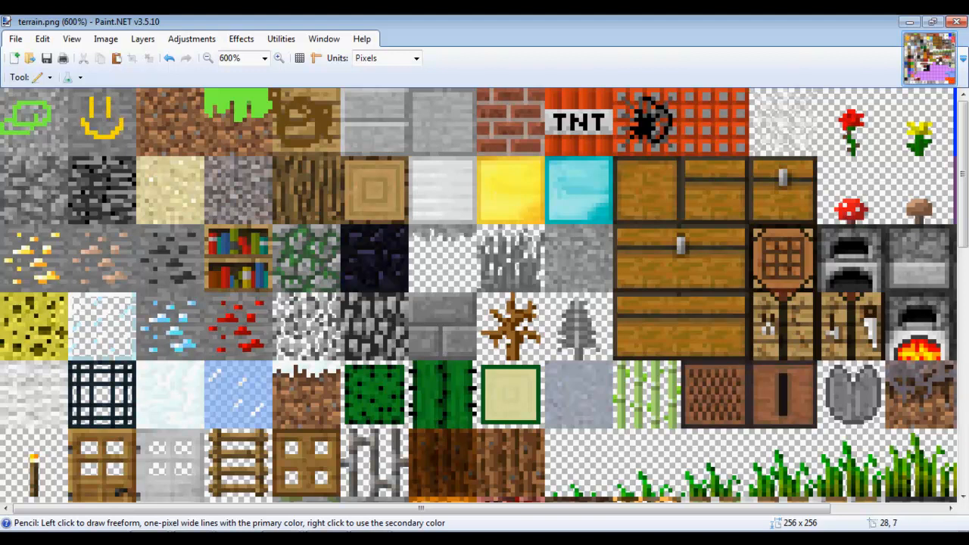
Save terrain.png as a PNG with default settings and minimise Paint.NET.
left_click(16, 39)
left_click(38, 136)
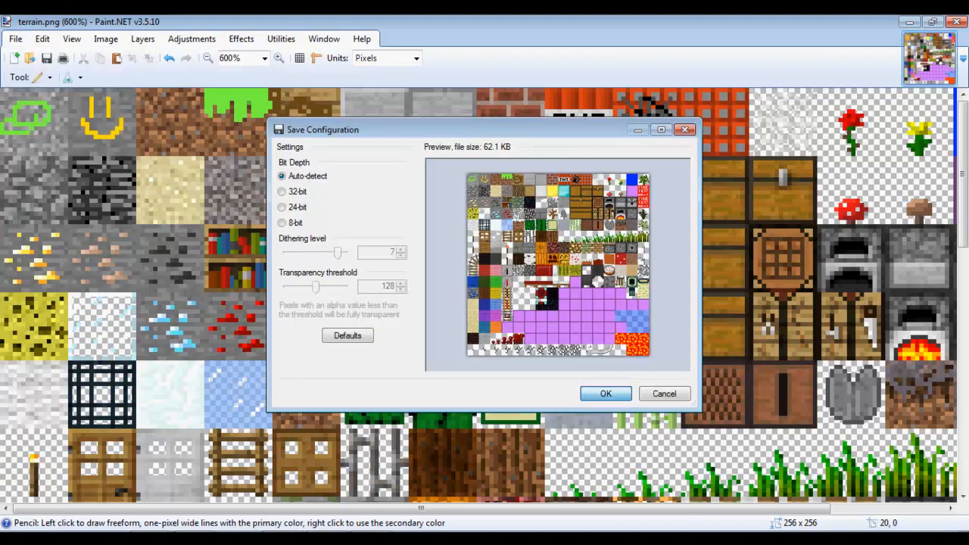
left_click(605, 393)
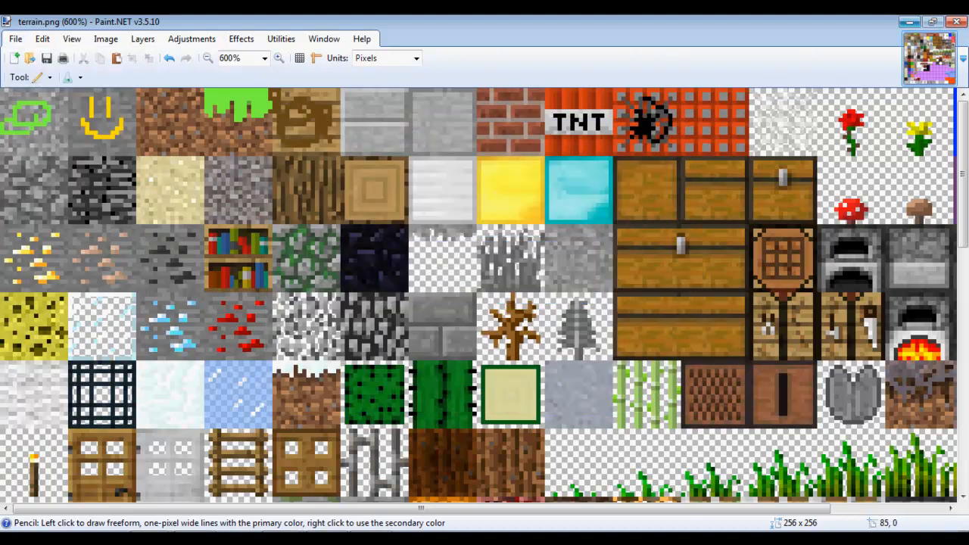
left_click(909, 22)
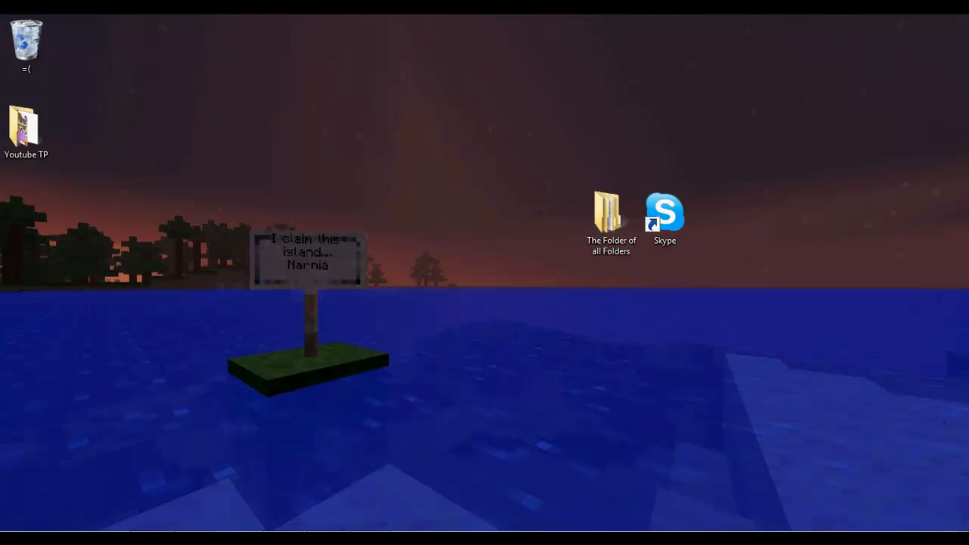
Open the Youtube TP desktop folder and preview the terrain and tmi images.
double_click(26, 129)
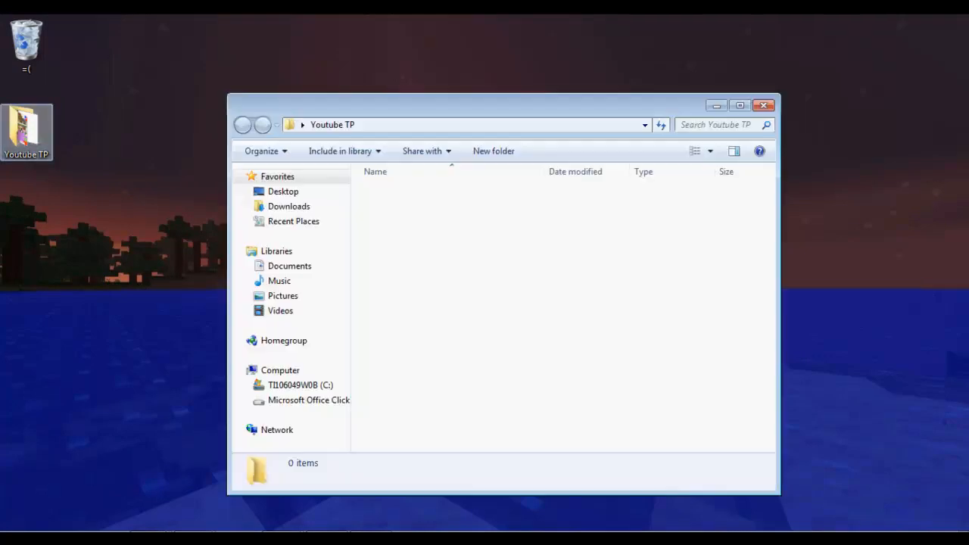
scroll(409, 415, "down", 1)
double_click(393, 415)
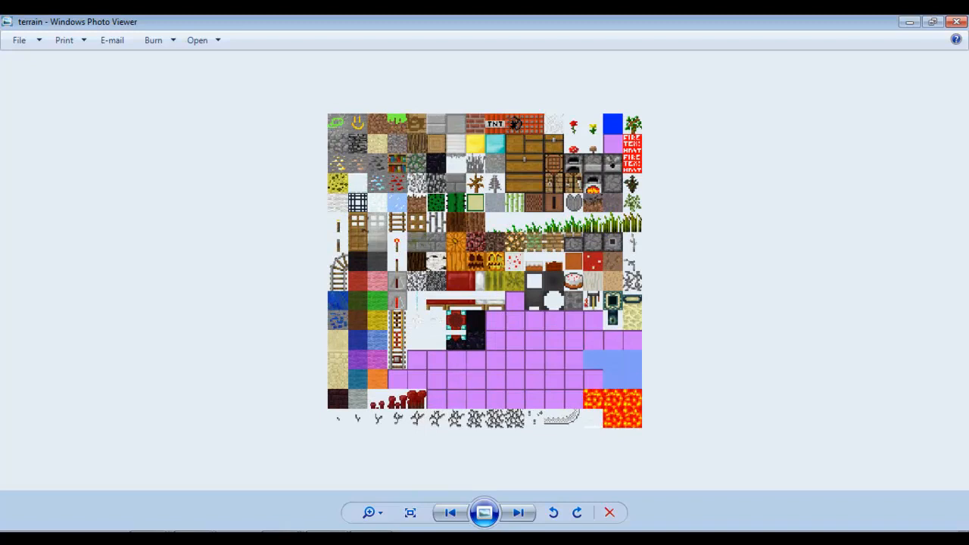
left_click(956, 21)
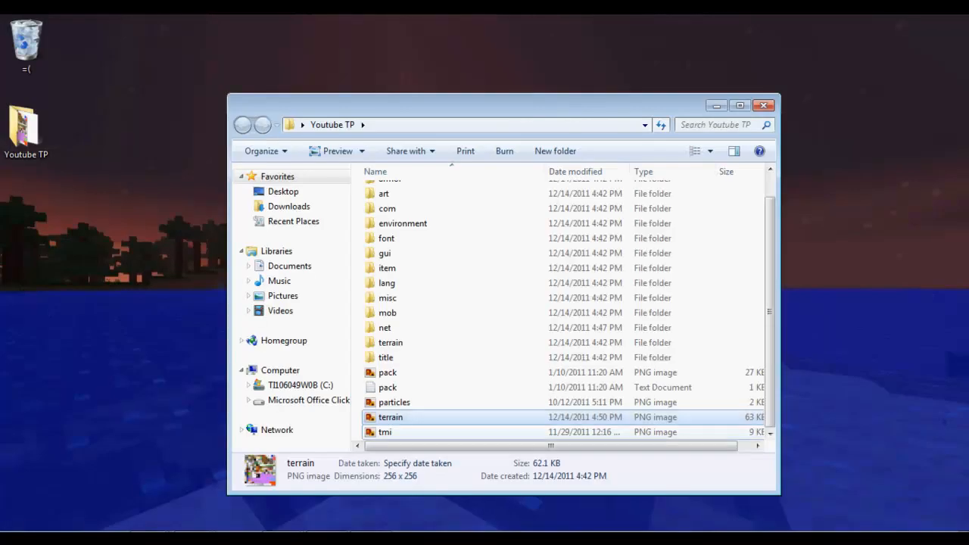
double_click(384, 431)
left_click(957, 21)
Browse the gui folder's contents and return to Youtube TP.
scroll(454, 341, "up", 1)
left_click(388, 326)
left_click(387, 312)
key("Escape")
double_click(385, 282)
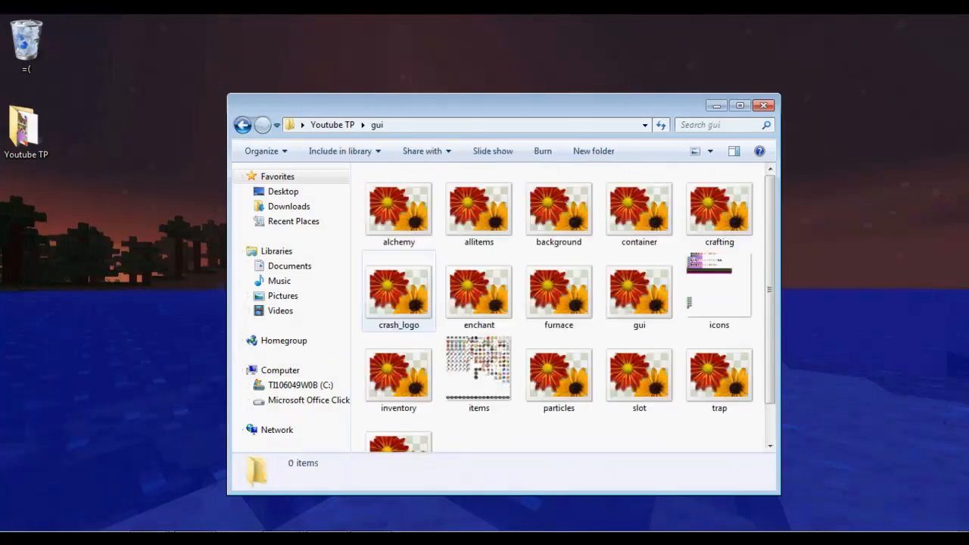
scroll(398, 239, "down", 1)
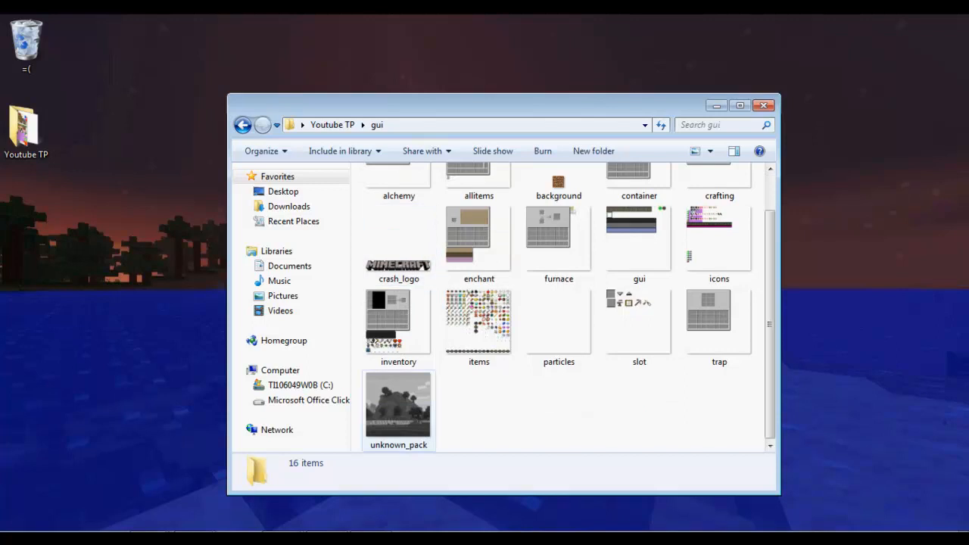
scroll(400, 303, "up", 1)
left_click(242, 125)
Preview the pack and particles images in Photo Viewer.
scroll(424, 402, "down", 1)
double_click(388, 371)
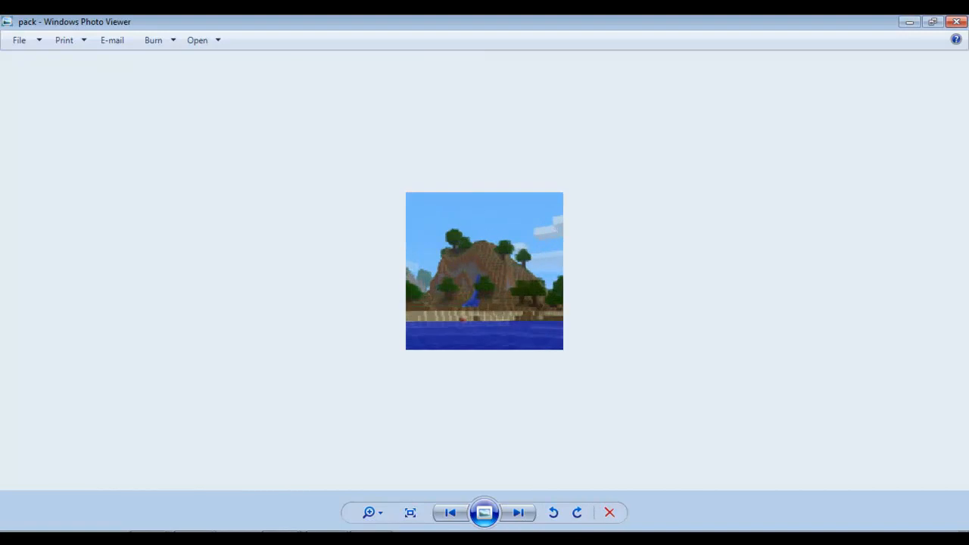
left_click(955, 21)
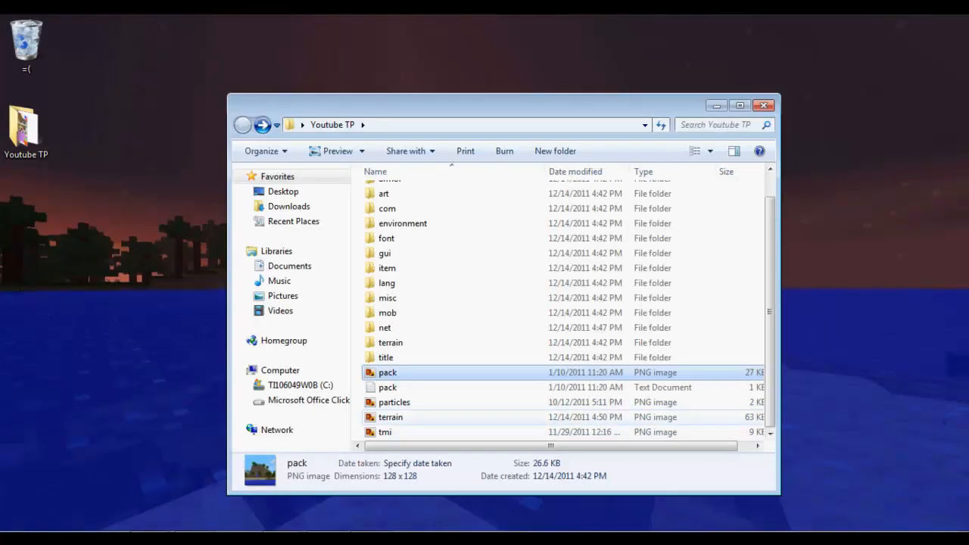
double_click(394, 402)
scroll(485, 270, "up", 7)
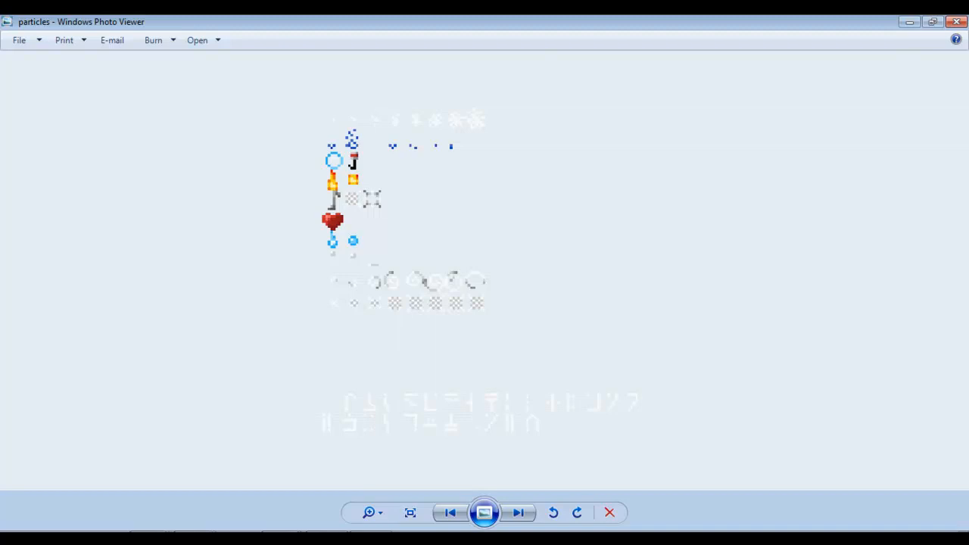
left_click(956, 21)
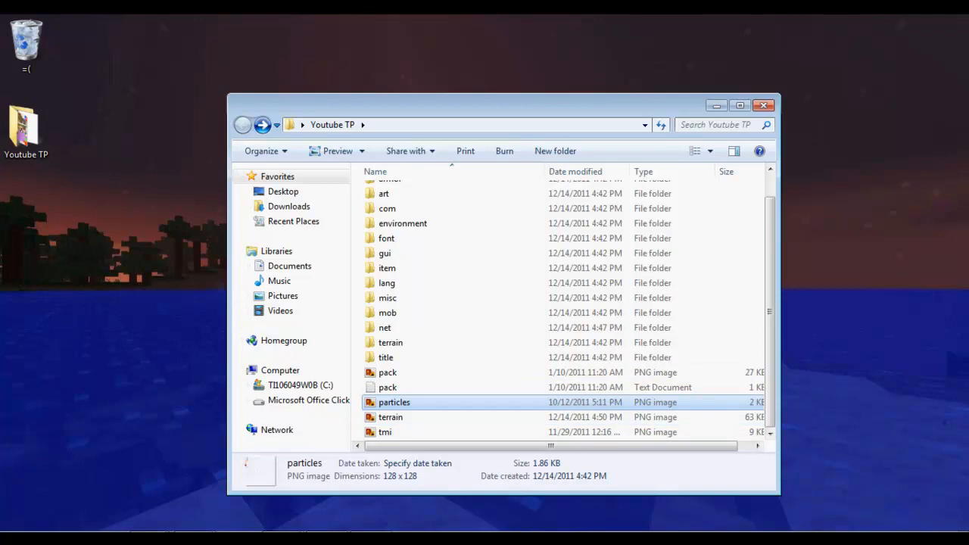
Open pack.png in Paint.NET through the Open with menu.
left_click(386, 371)
right_click(386, 371)
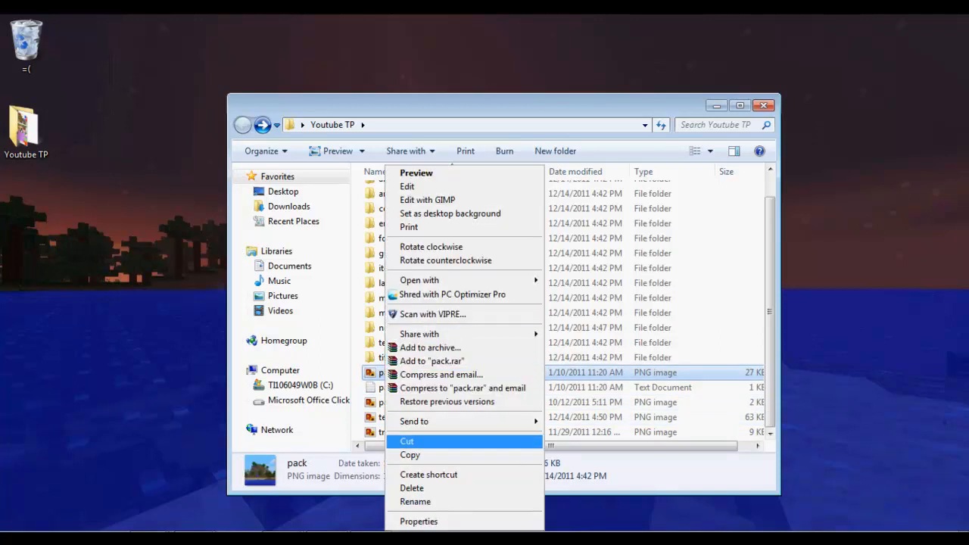
mouse_move(419, 280)
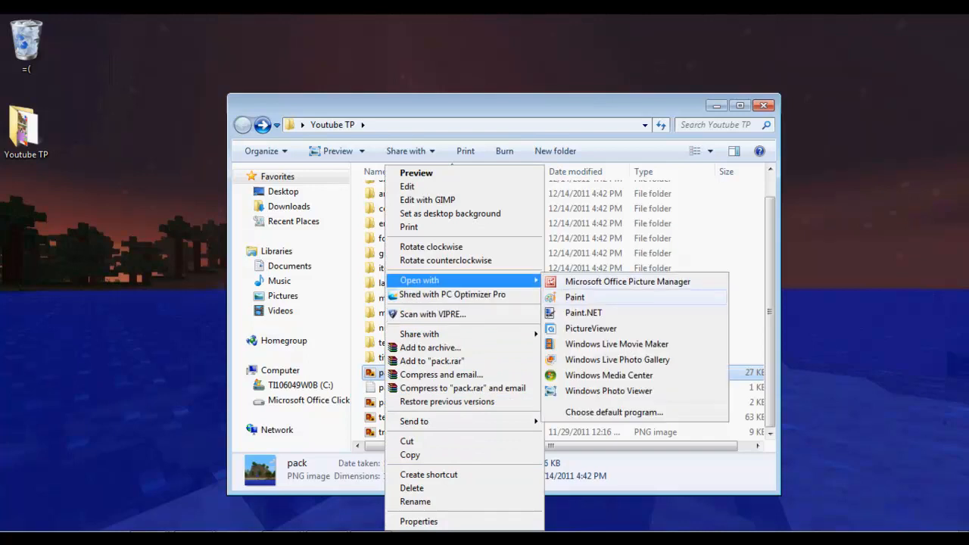
left_click(583, 312)
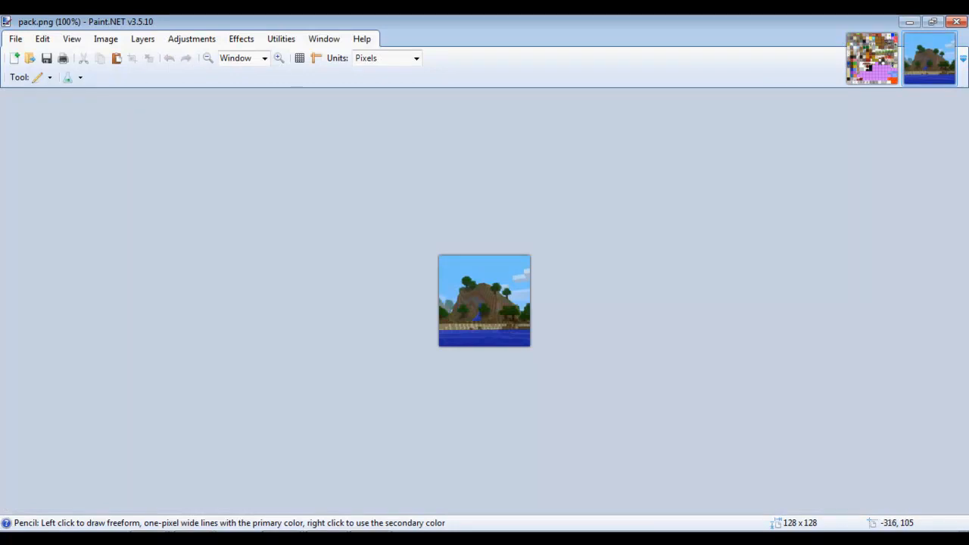
Draw blue loops over the hilltop and a blue U-shaped stroke beneath them.
mouse_move(489, 275)
left_mouse_down()
mouse_move(469, 284)
mouse_move(479, 264)
mouse_move(493, 265)
mouse_move(481, 264)
left_mouse_up()
left_click(169, 57)
mouse_move(468, 264)
left_mouse_down()
mouse_move(454, 272)
mouse_move(509, 281)
mouse_move(462, 275)
left_mouse_up()
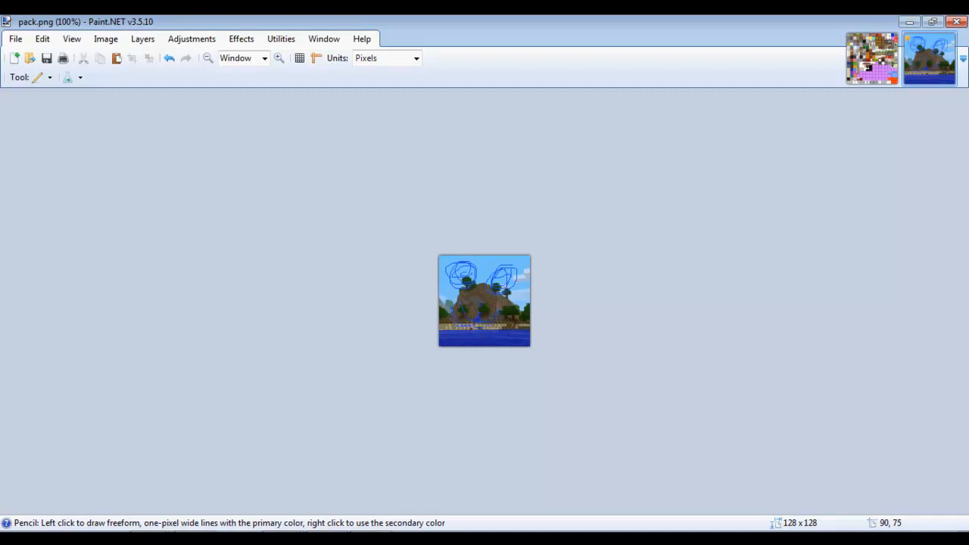
mouse_move(456, 307)
left_mouse_down()
mouse_move(483, 331)
mouse_move(503, 307)
left_mouse_up()
Save the edited pack.png, accepting the default PNG settings.
left_click(15, 39)
left_click(37, 137)
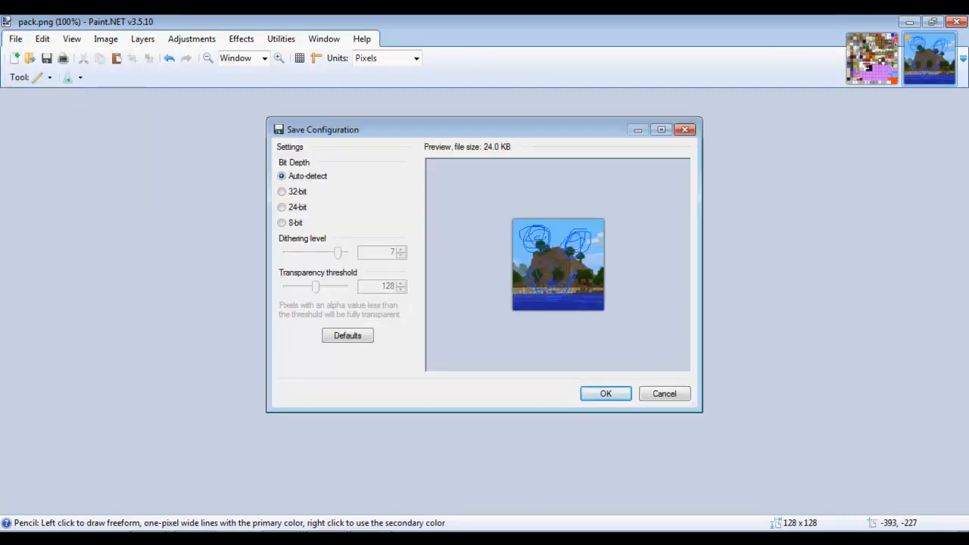
left_click(605, 393)
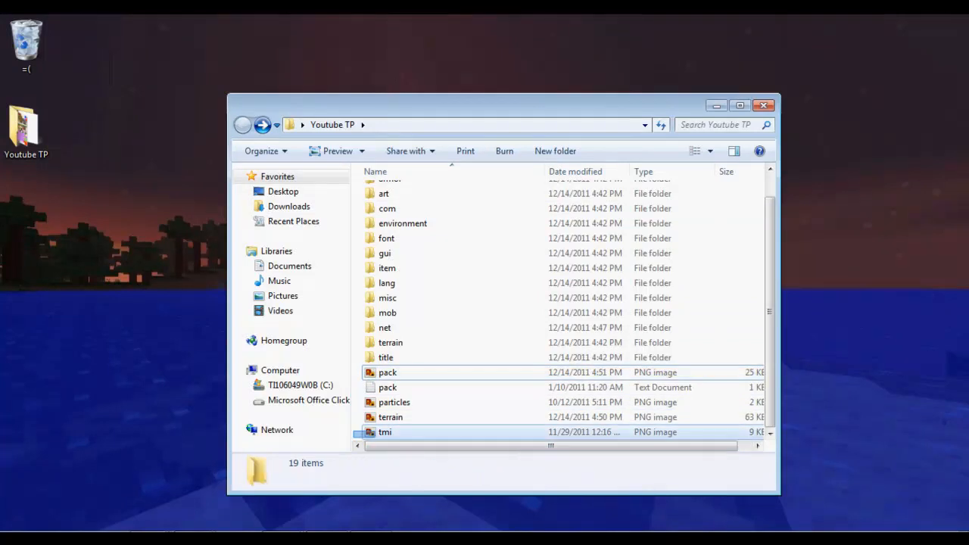
Add all 19 items to a WinRAR ZIP archive named Youtube TP, then minimise the folder.
left_click_drag(353, 438, 526, 180)
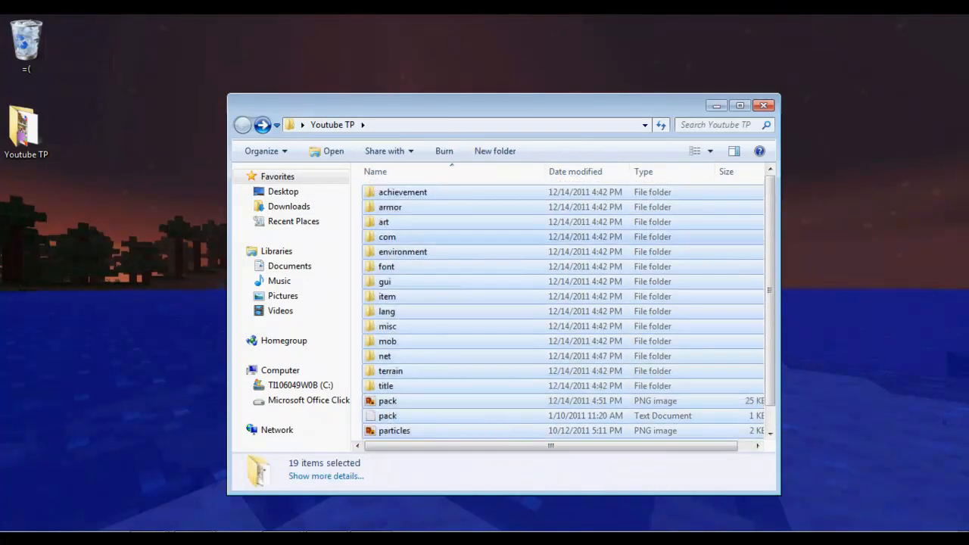
right_click(458, 238)
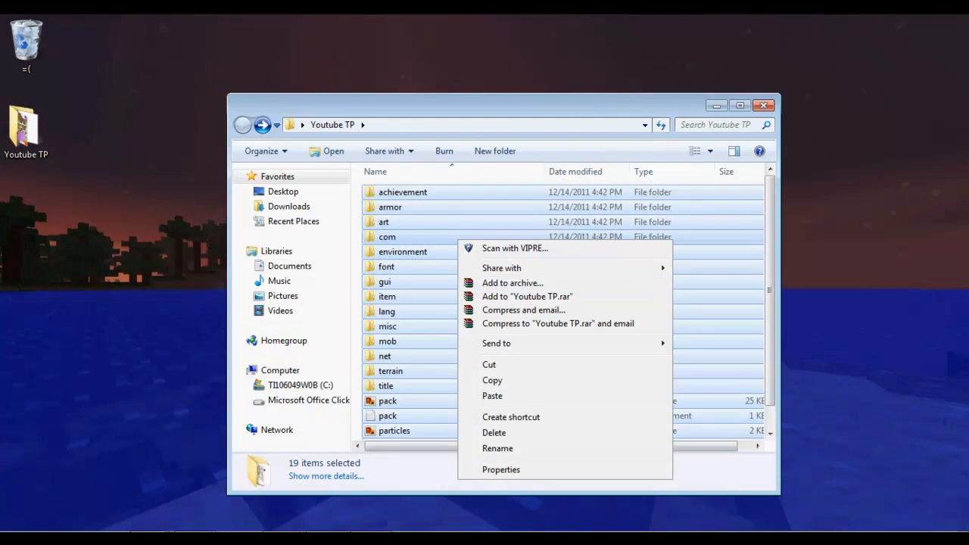
left_click(512, 282)
left_click(416, 203)
left_click_drag(417, 203, 393, 202)
left_click(421, 202)
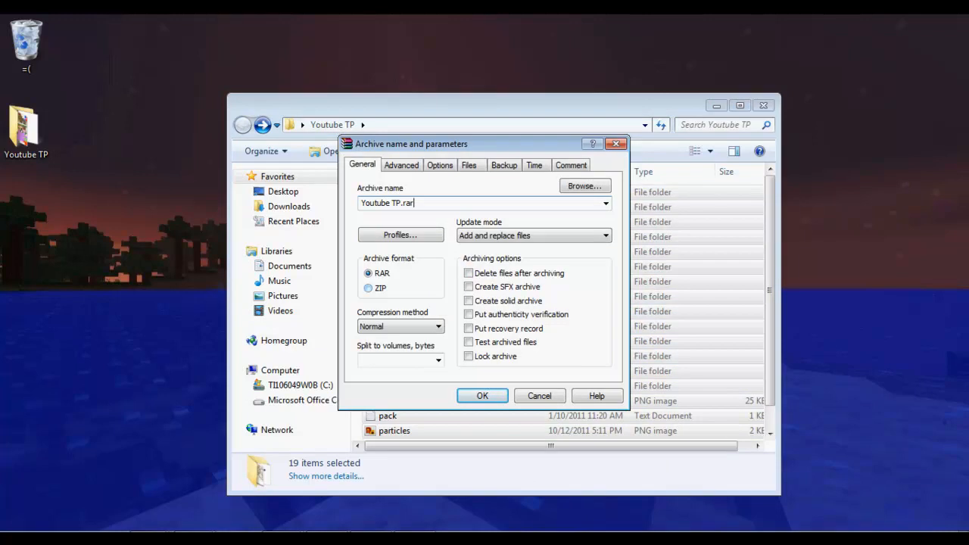
left_click(369, 289)
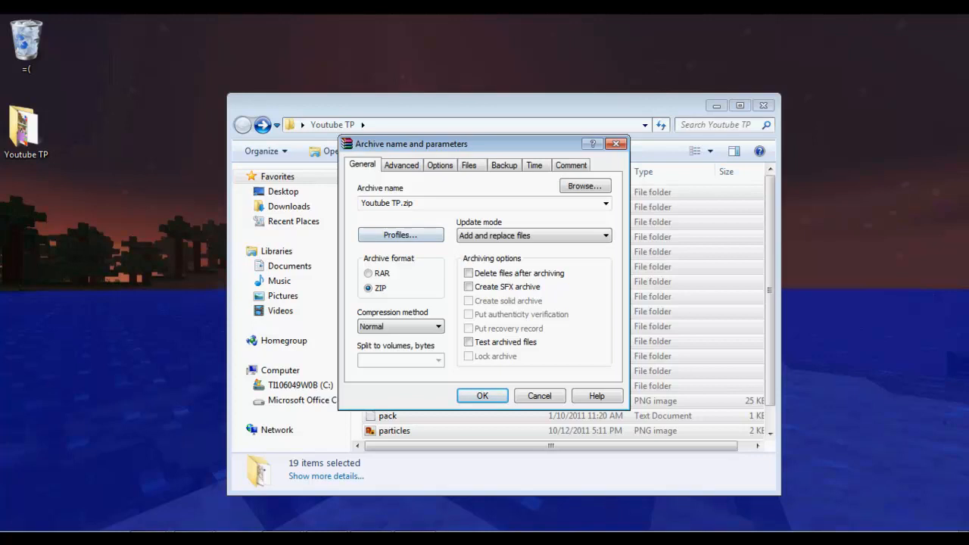
key("Return")
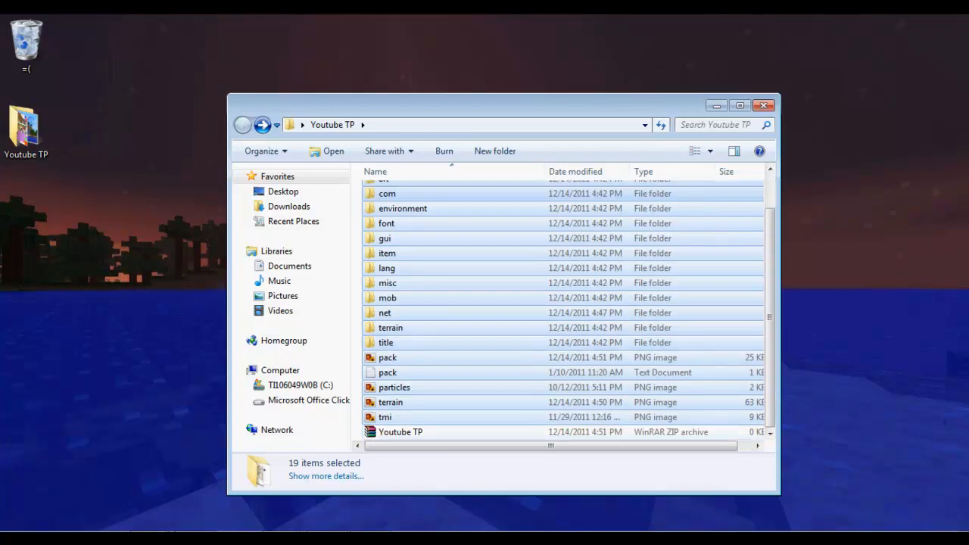
left_click(400, 432)
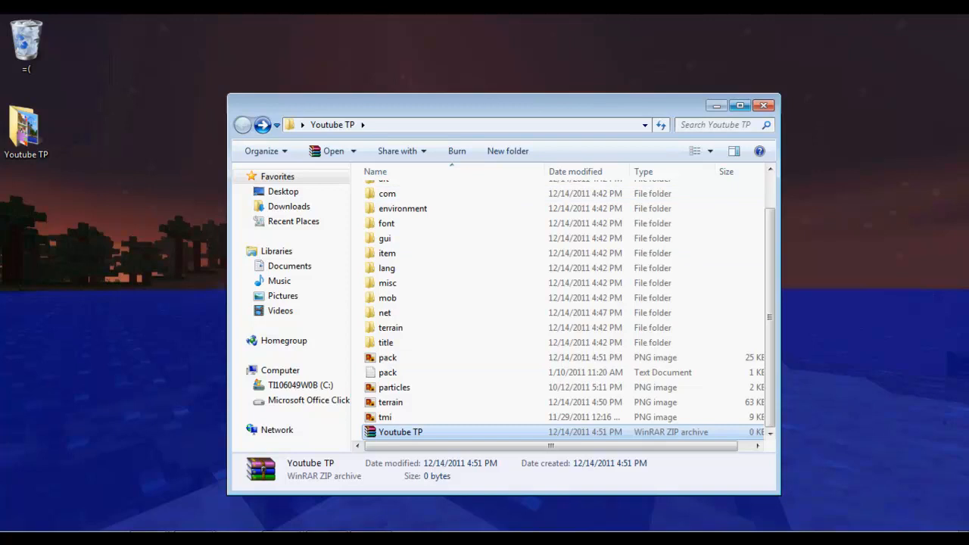
left_click(716, 106)
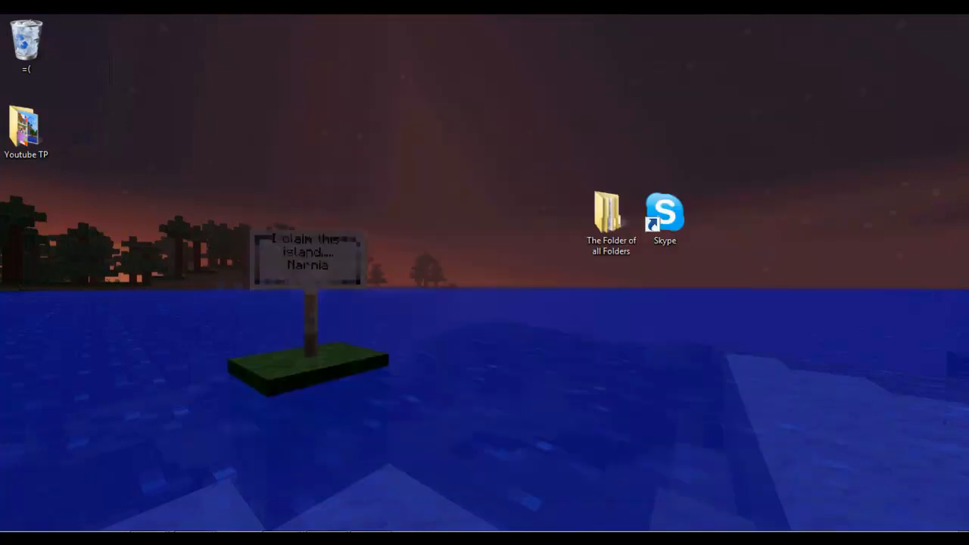
Run Minecraft.exe from The Folder of all Folders > Minecraft, maximize the launcher and log in.
left_click(612, 220)
left_click(612, 284)
left_click(612, 220)
double_click(612, 219)
double_click(477, 225)
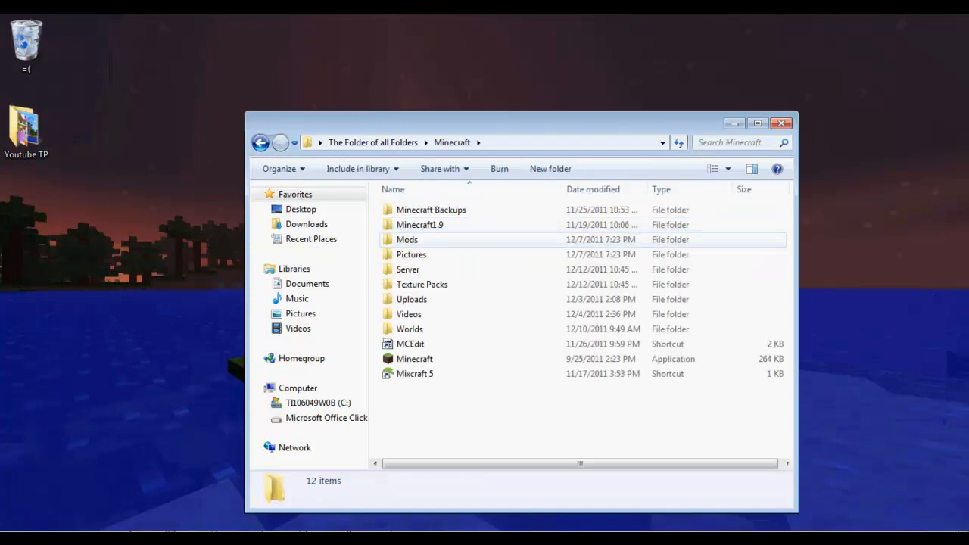
double_click(414, 359)
left_click(523, 292)
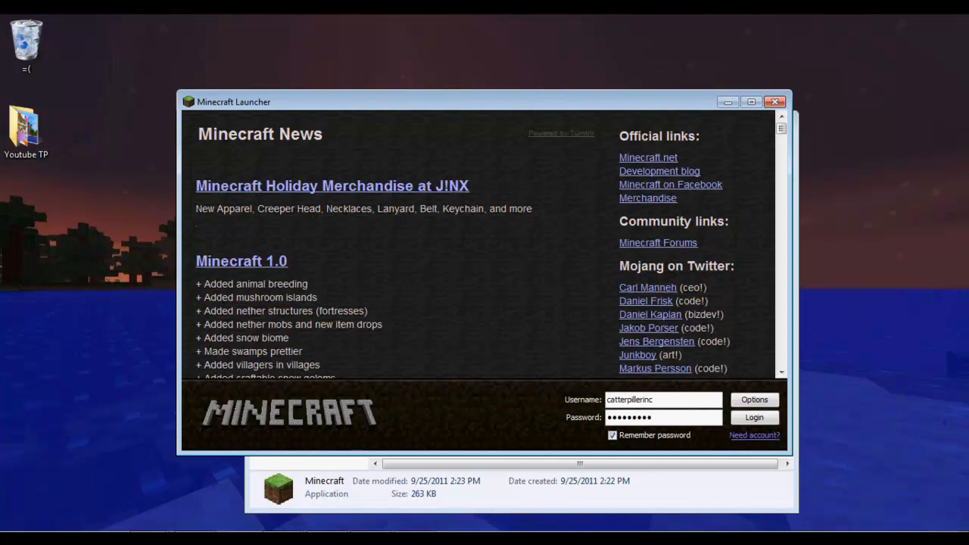
left_click(751, 101)
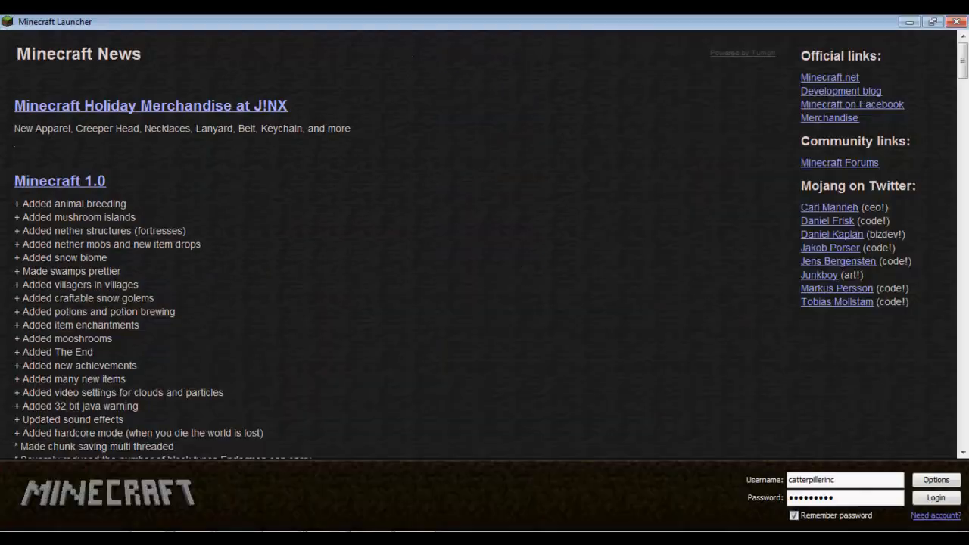
key("Return")
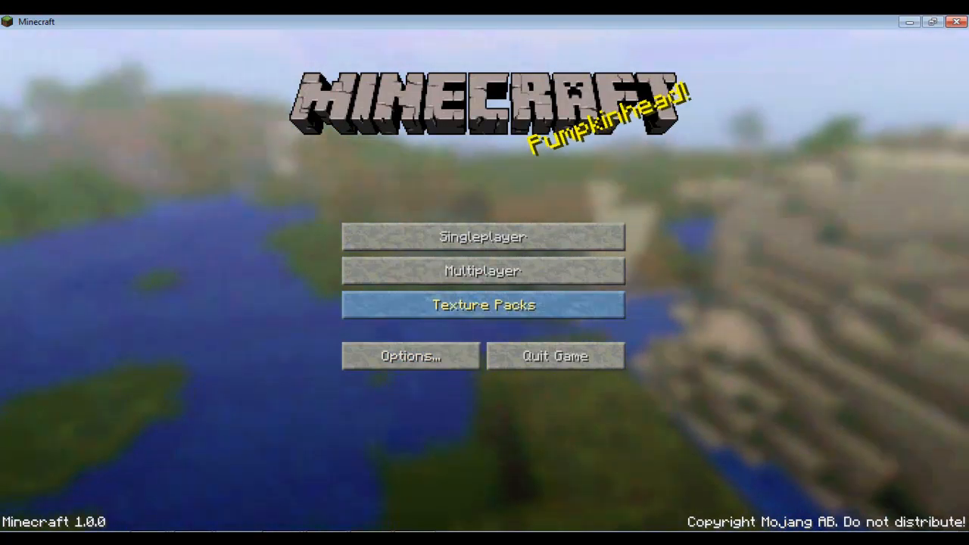
Open Minecraft's texturepacks folder and arrange it beside the Minecraft folder window.
left_click(484, 305)
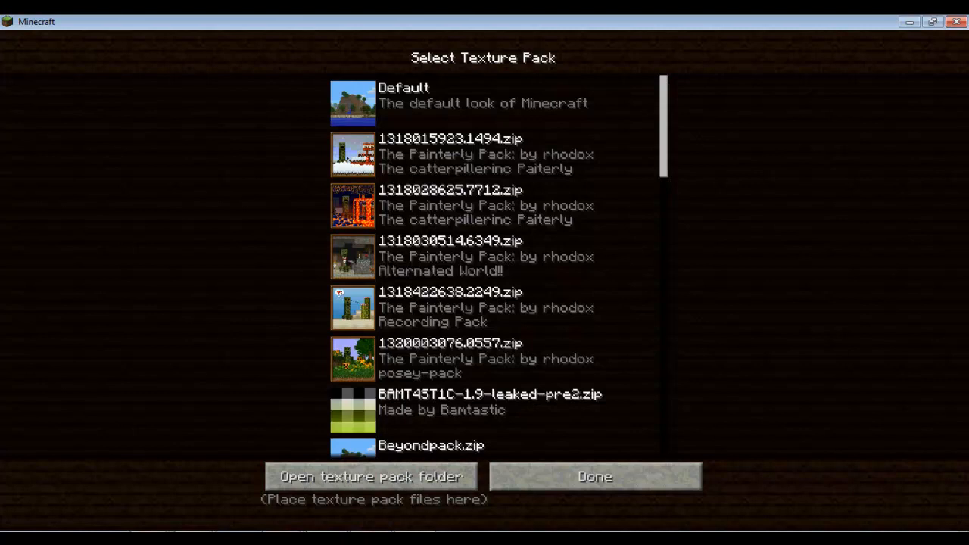
left_click(295, 478)
left_click_drag(560, 32, 720, 156)
left_click(910, 22)
left_click_drag(662, 121, 451, 114)
left_click_drag(655, 155, 644, 113)
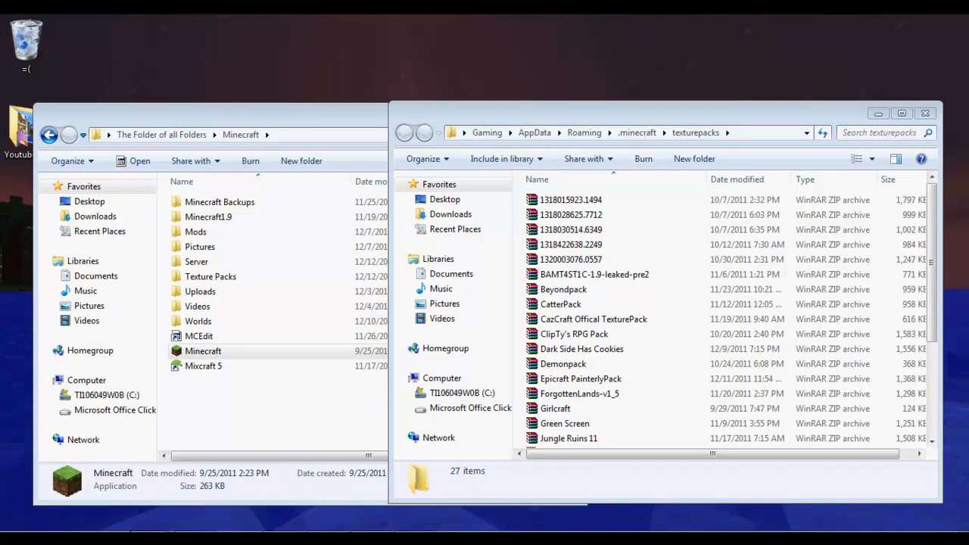
Move Youtube TP.zip into texturepacks, close the Explorer windows and return to Minecraft.
key("alt+Tab")
left_click_drag(499, 105, 278, 116)
left_click_drag(620, 113, 641, 112)
left_click_drag(179, 443, 620, 363)
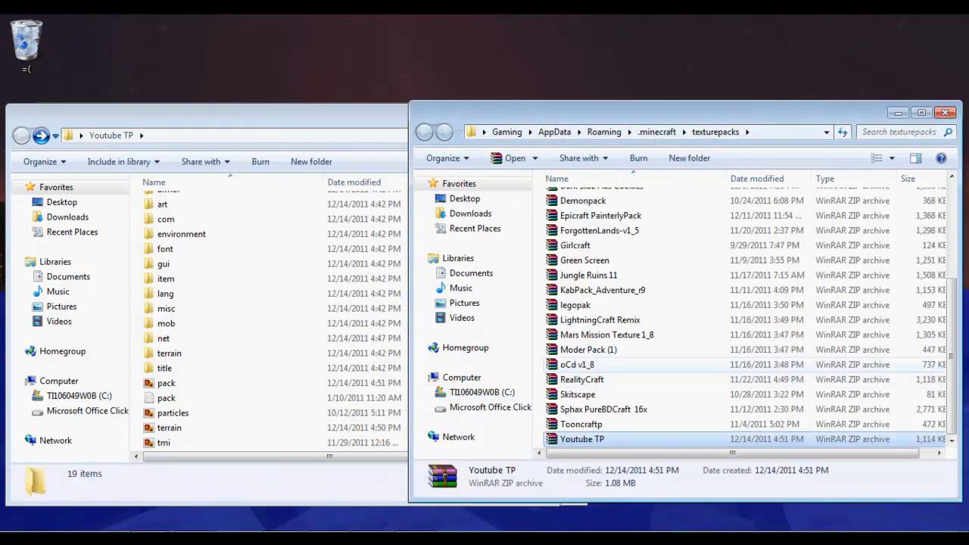
left_click(944, 113)
left_click(570, 115)
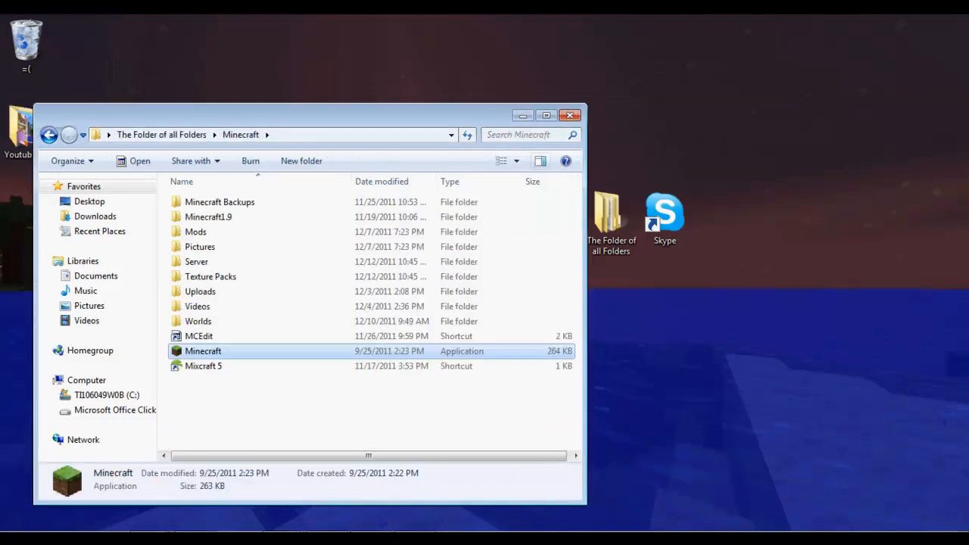
left_click(570, 115)
key("alt+Tab")
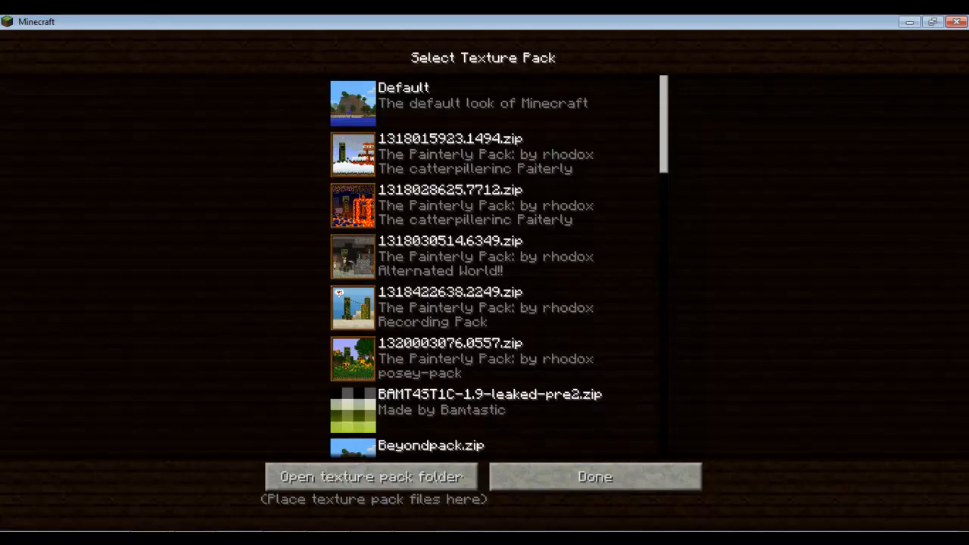
Activate the Youtube TP.zip texture pack and go to the Singleplayer world list.
left_click_drag(663, 124, 663, 466)
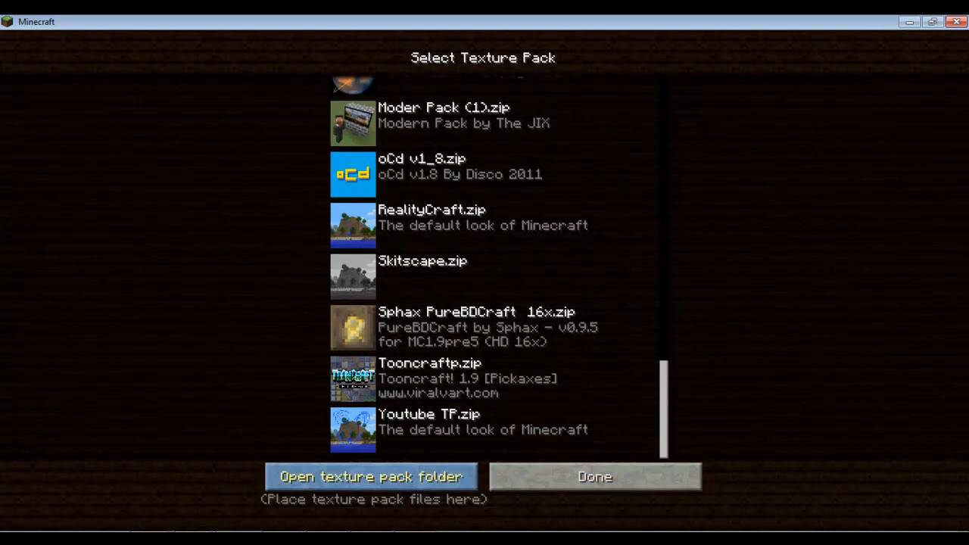
left_click(484, 430)
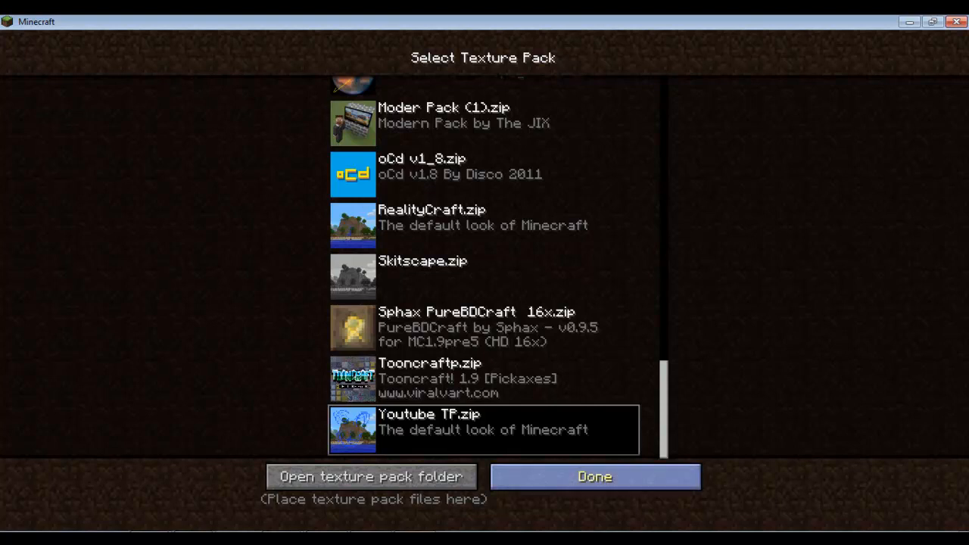
left_click(595, 476)
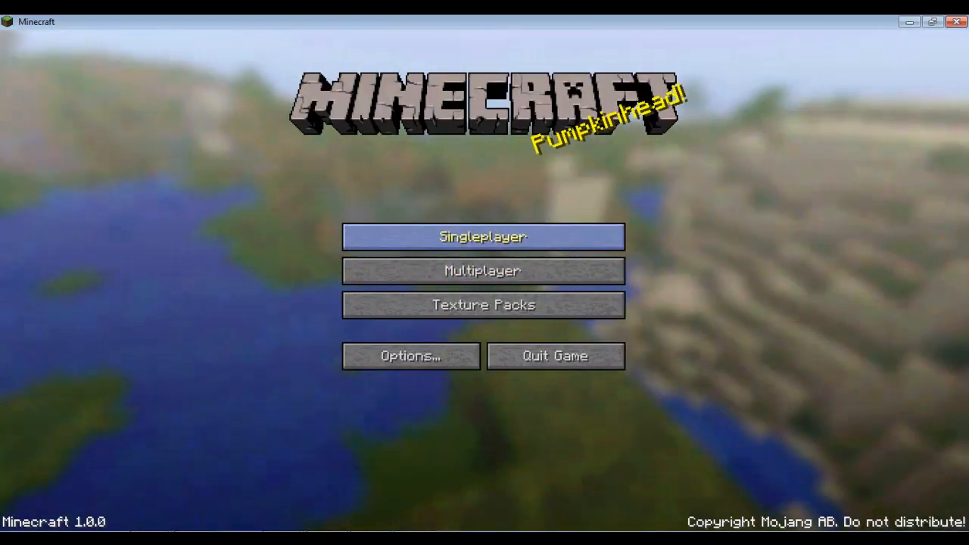
left_click(483, 236)
Load the CatKB world and walk around the forest to view the custom textures.
left_click(482, 102)
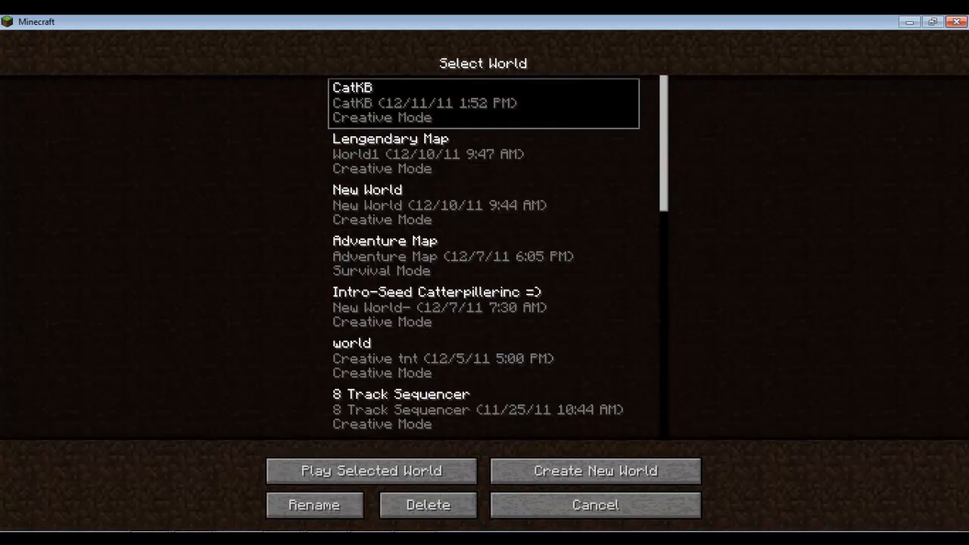
left_click(372, 471)
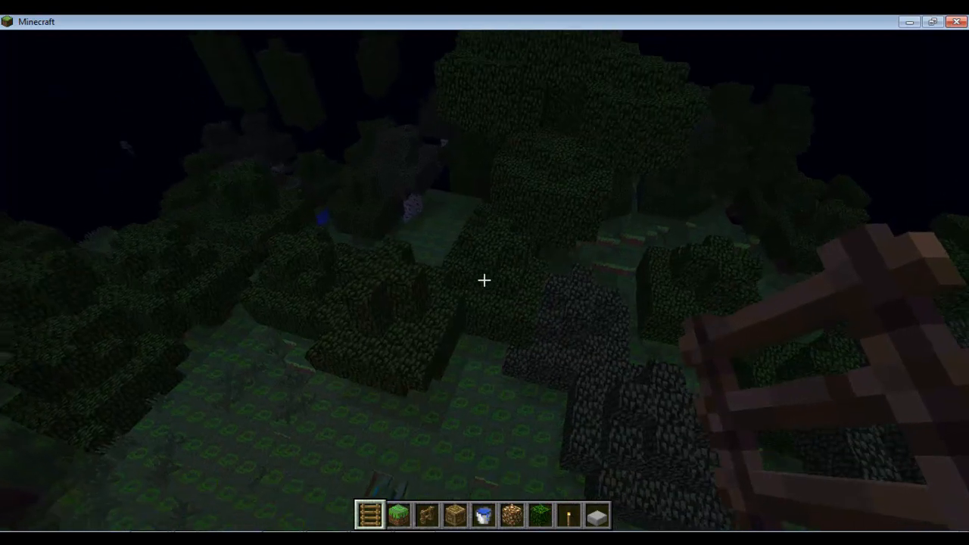
key("w")
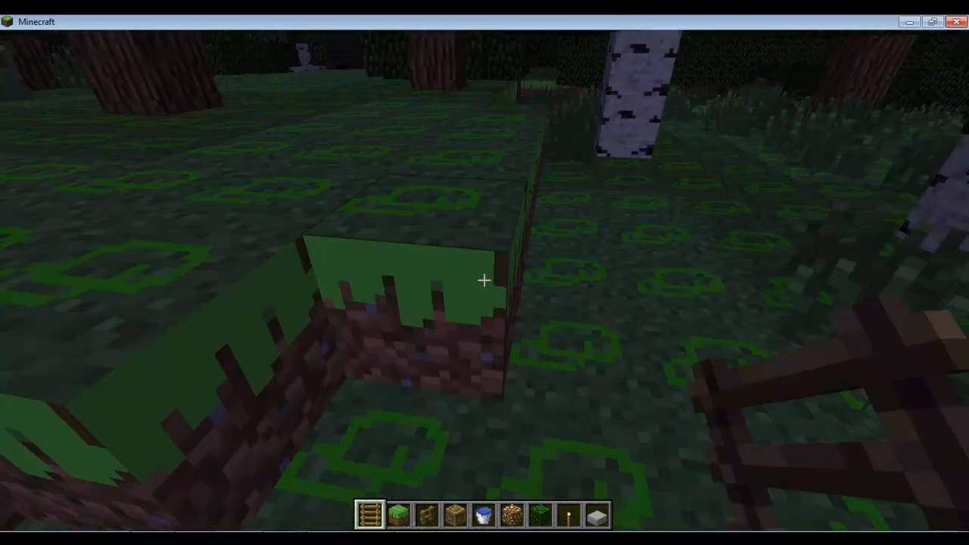
key("w")
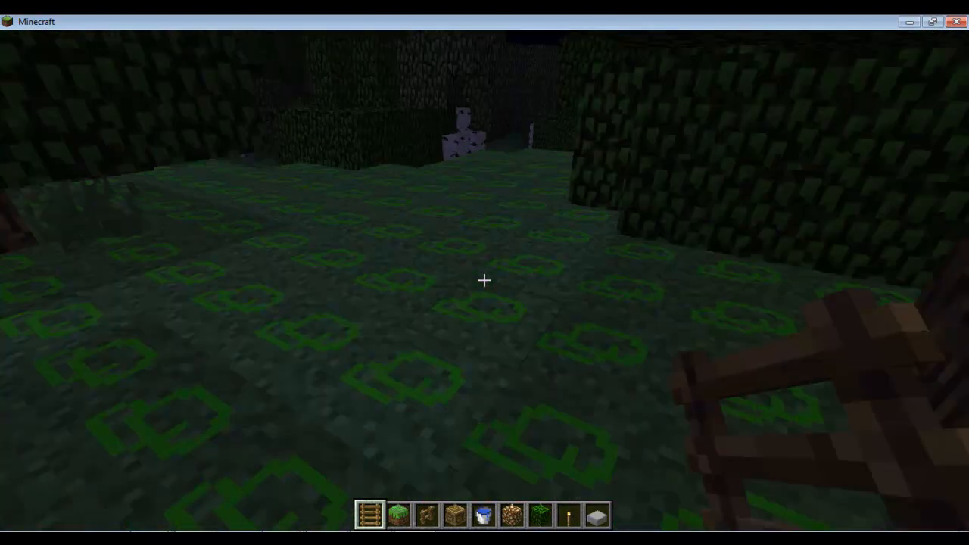
key("w")
key("w")
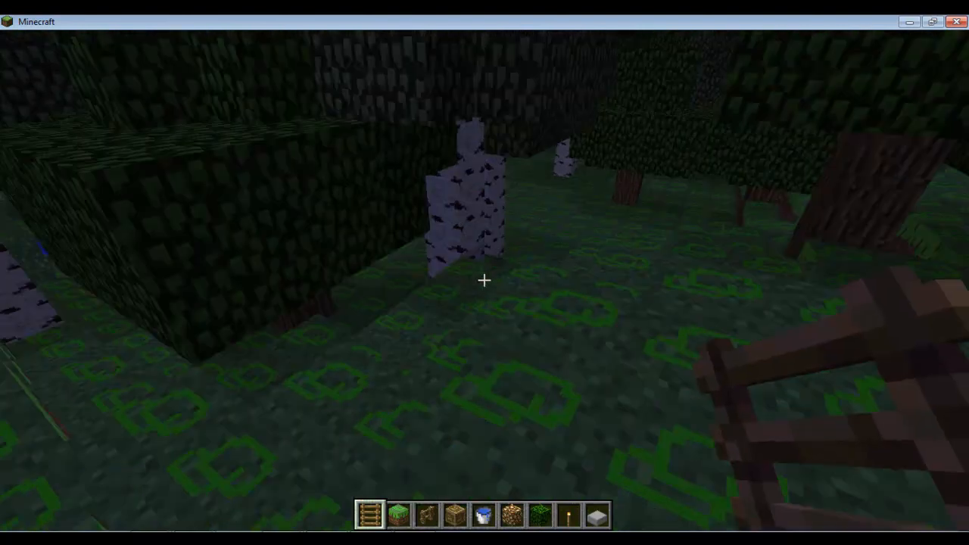
key("s")
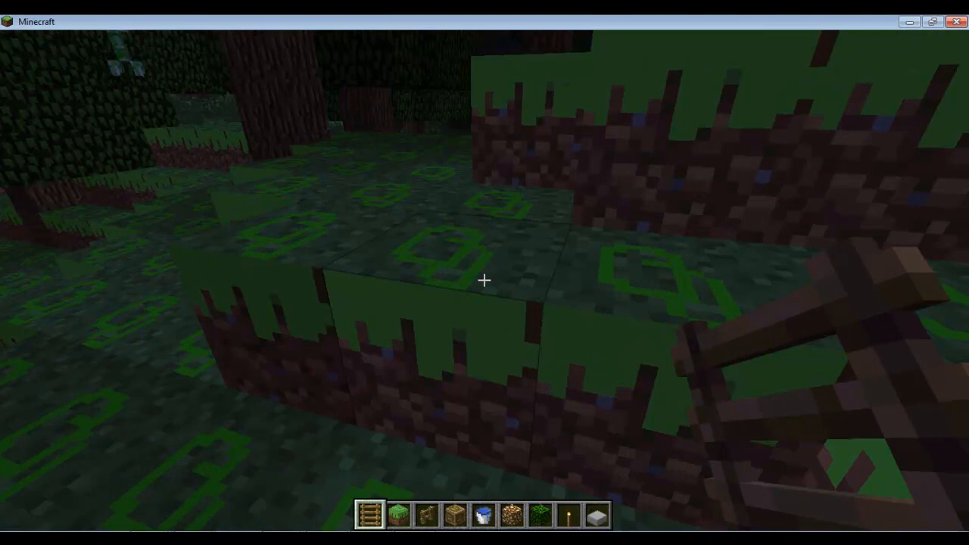
key("s")
Build a two-block wooden pillar on the ground.
scroll(485, 280, "down", 4)
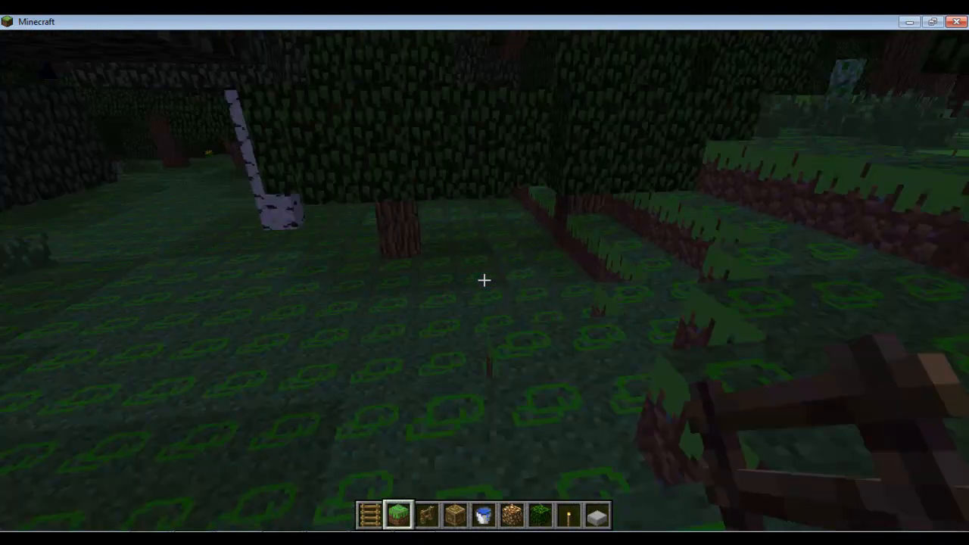
scroll(484, 280, "up", 1)
right_click(484, 280)
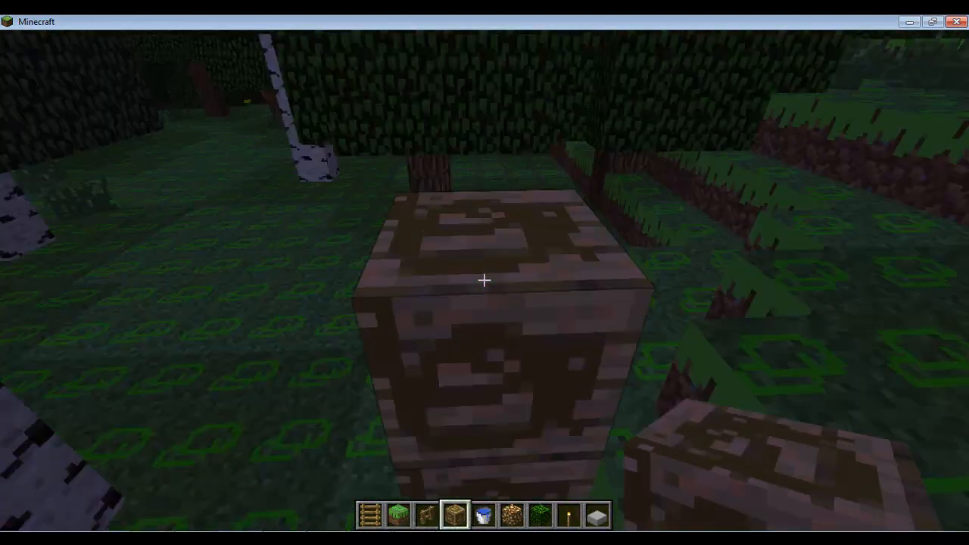
right_click(484, 281)
Dig through grass and dirt to expose the smiley-faced stone, then climb out.
left_click(484, 280)
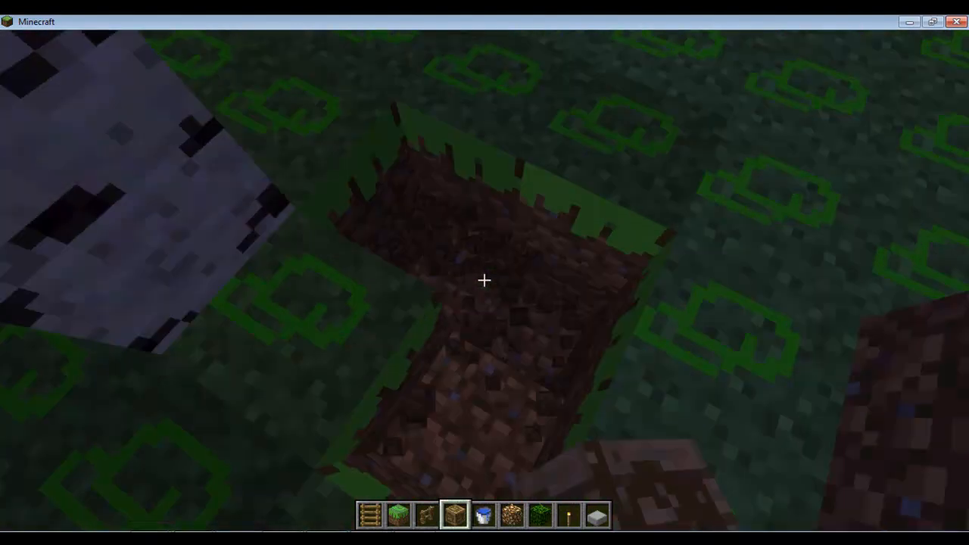
key("w")
left_click(484, 280)
left_click(485, 280)
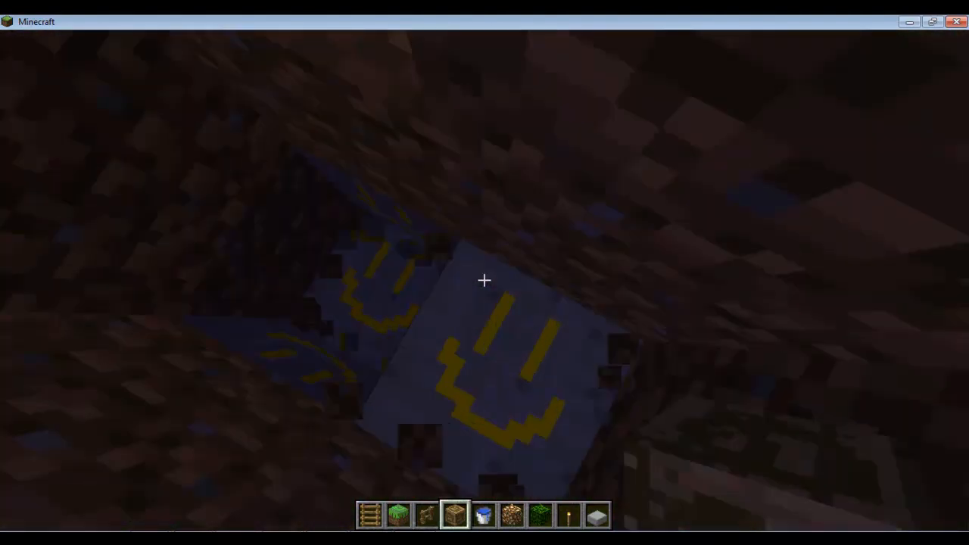
left_click(485, 280)
key("space")
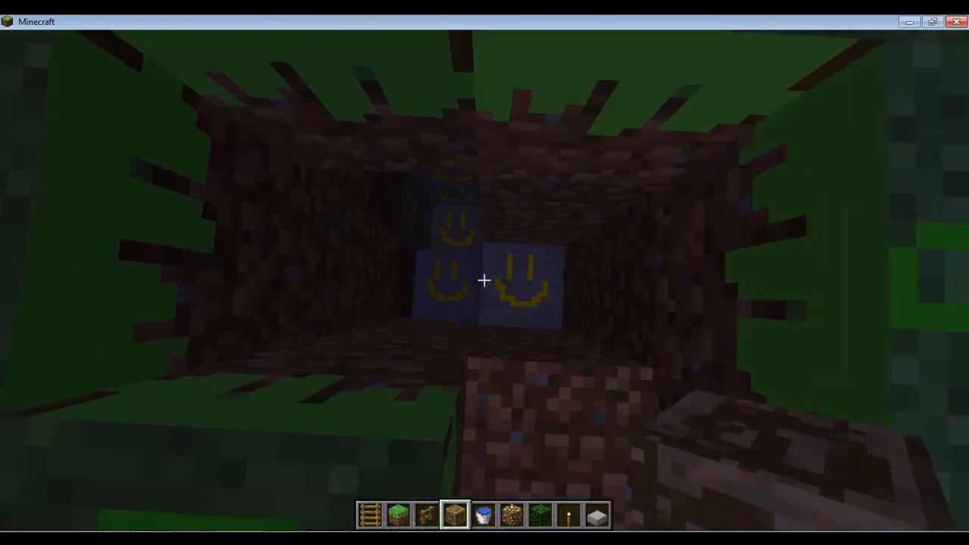
Refill the hole with a wood block and grass blocks, then pause the game.
right_click(484, 280)
key("space")
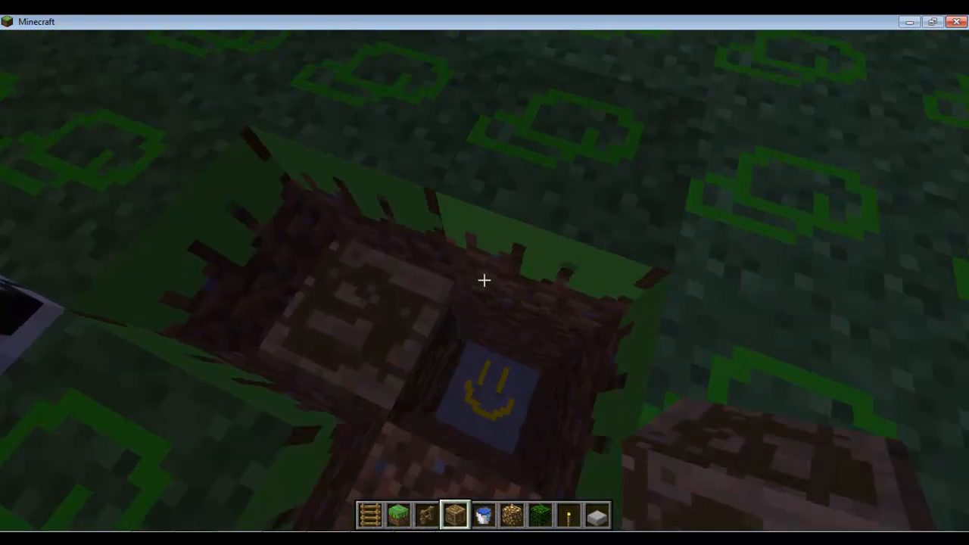
scroll(485, 281, "up", 2)
key("space")
right_click(485, 280)
right_click(484, 280)
right_click(484, 280)
right_click(485, 280)
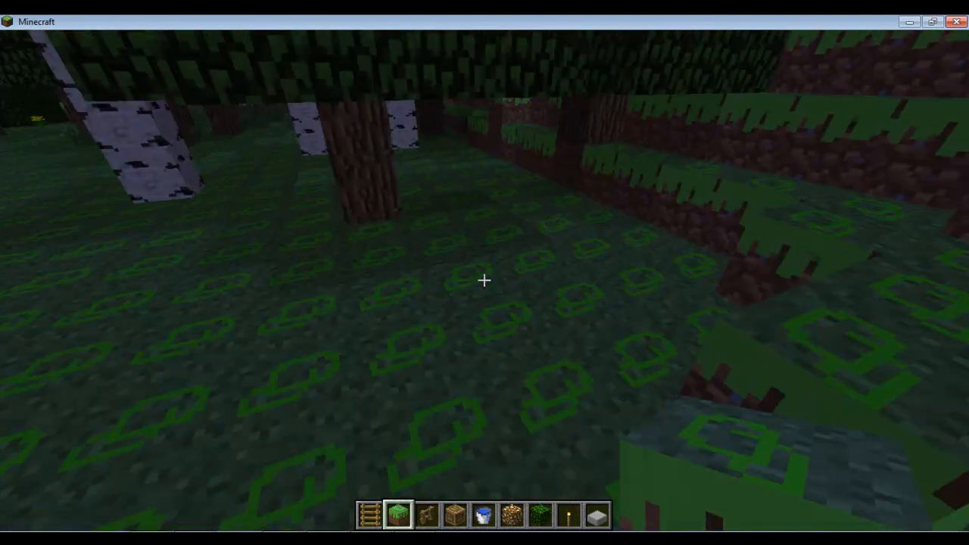
key("Escape")
Save and quit to title, then switch the texture pack to Epicraft PainterlyPack.zip.
left_click(484, 315)
left_click(482, 268)
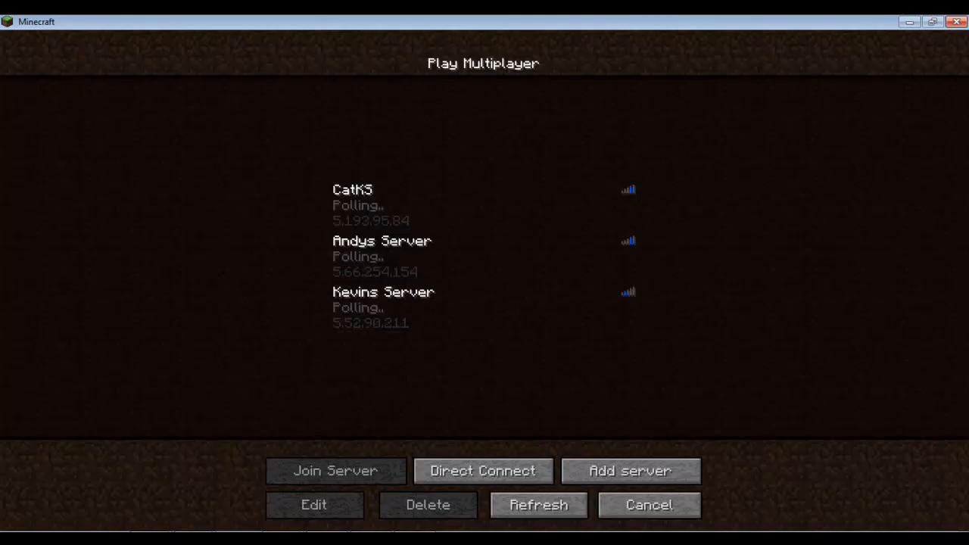
left_click(649, 505)
left_click(482, 305)
scroll(500, 265, "down", 8)
scroll(499, 265, "down", 6)
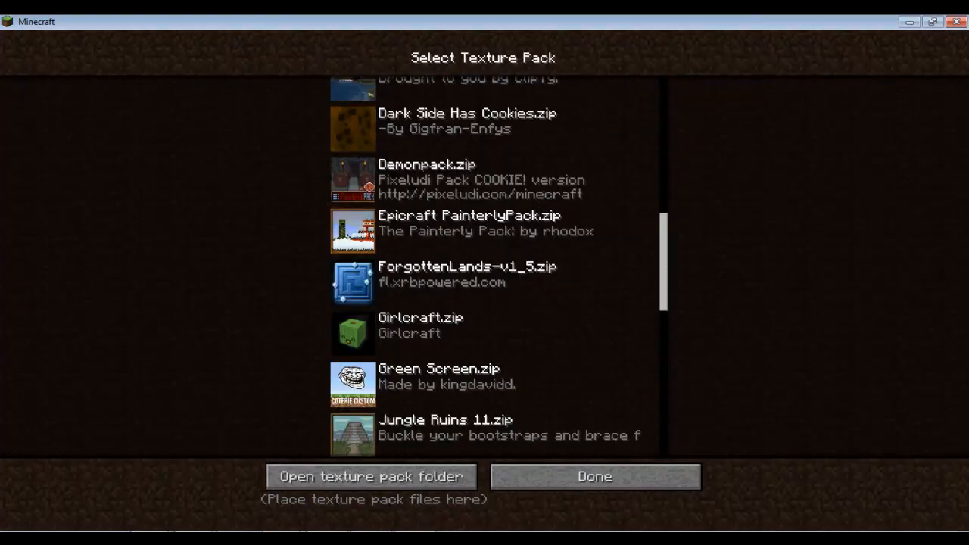
left_click(499, 231)
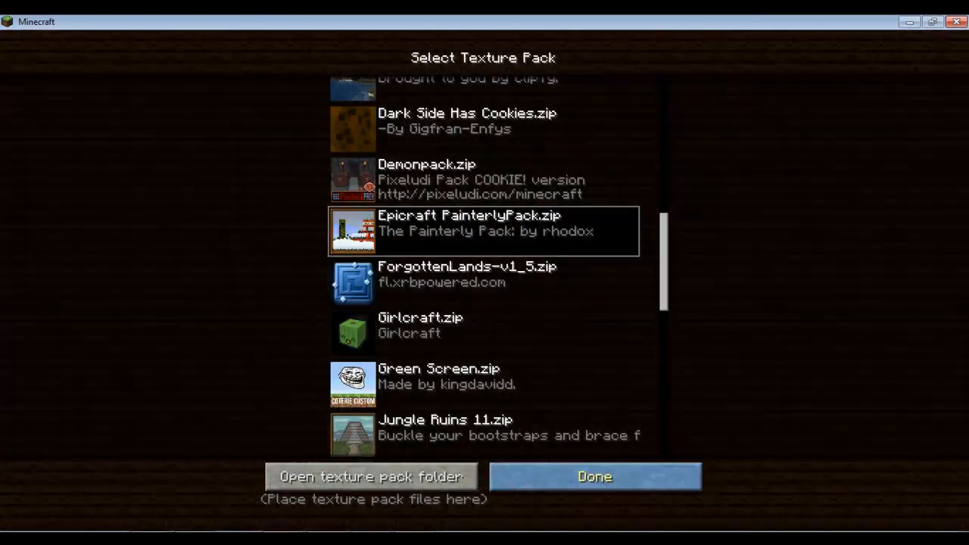
left_click(595, 477)
Reload the saved world and walk past the birch pillar toward the pond.
left_click(482, 236)
left_click(476, 101)
left_click(371, 469)
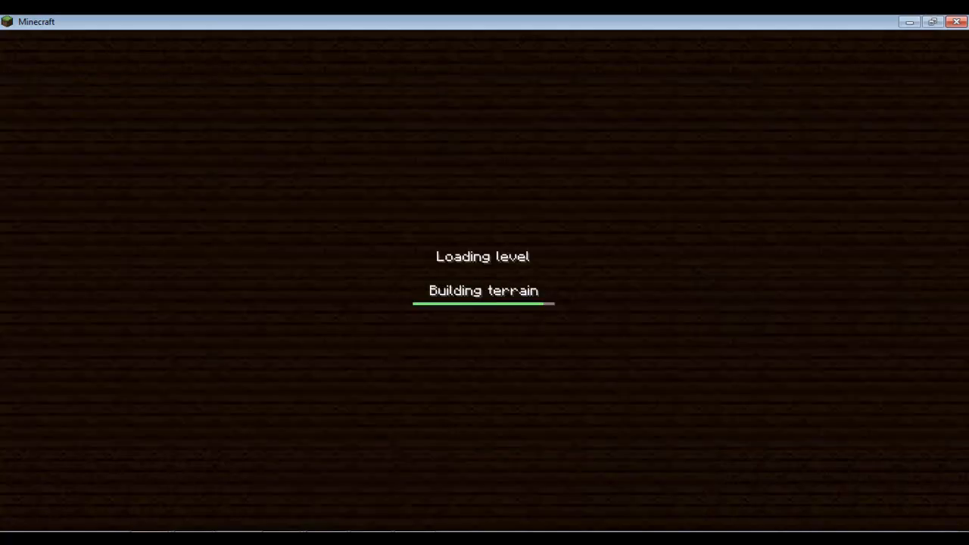
key("w")
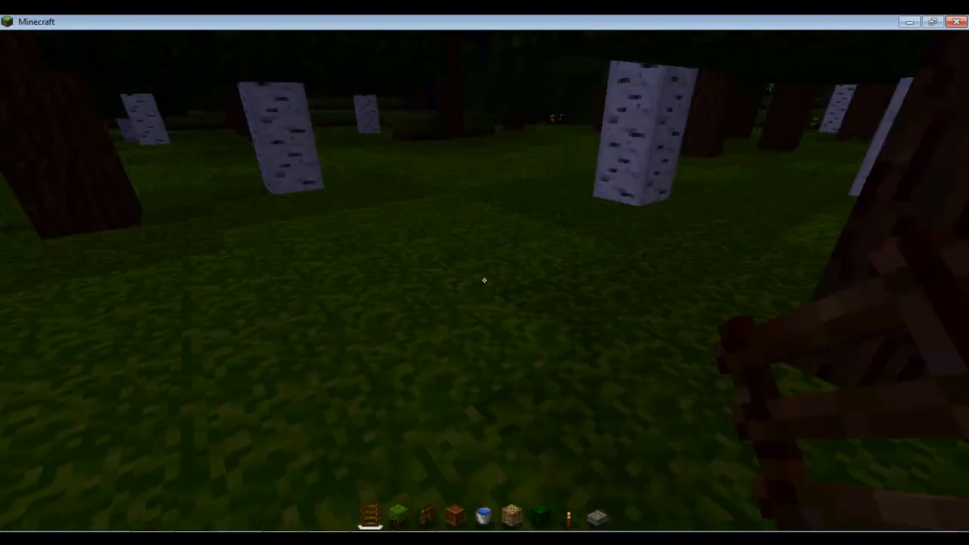
key("w")
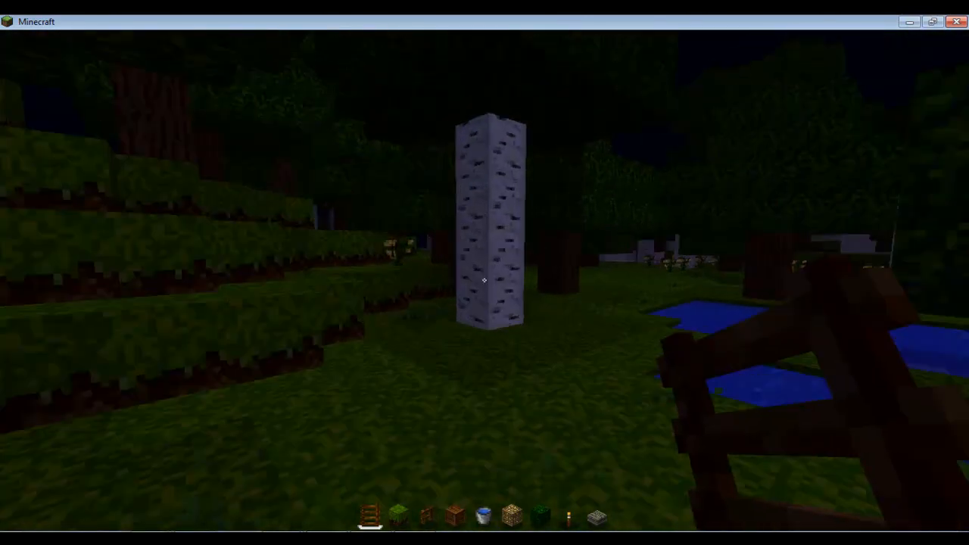
key("w")
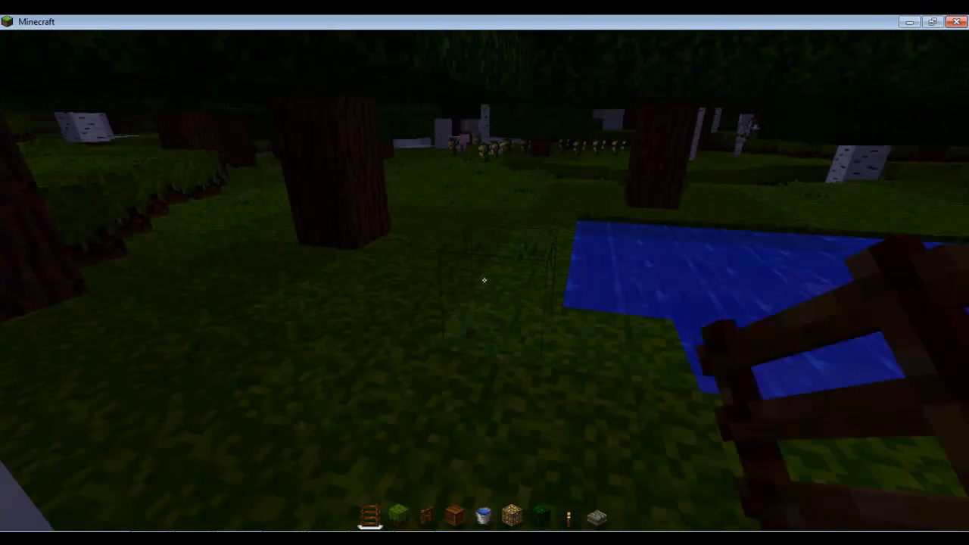
key("w")
key("w")
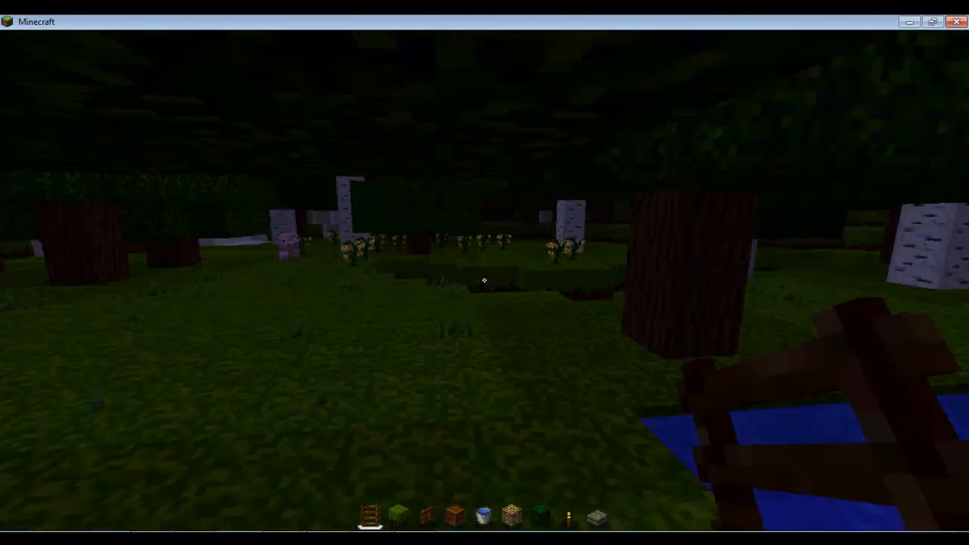
Walk around the meadow, trench and flowers in the Painterly style, then pause.
key("d")
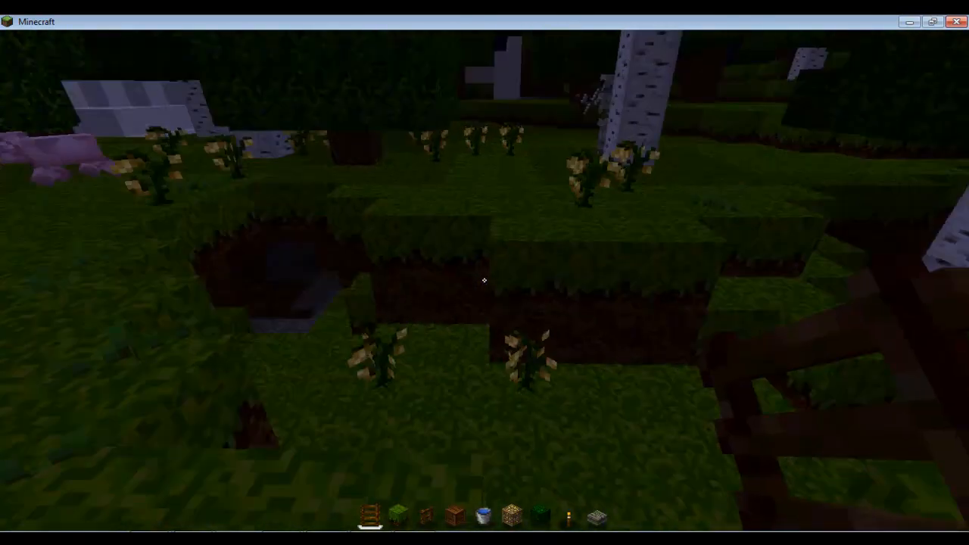
key("w")
key("a")
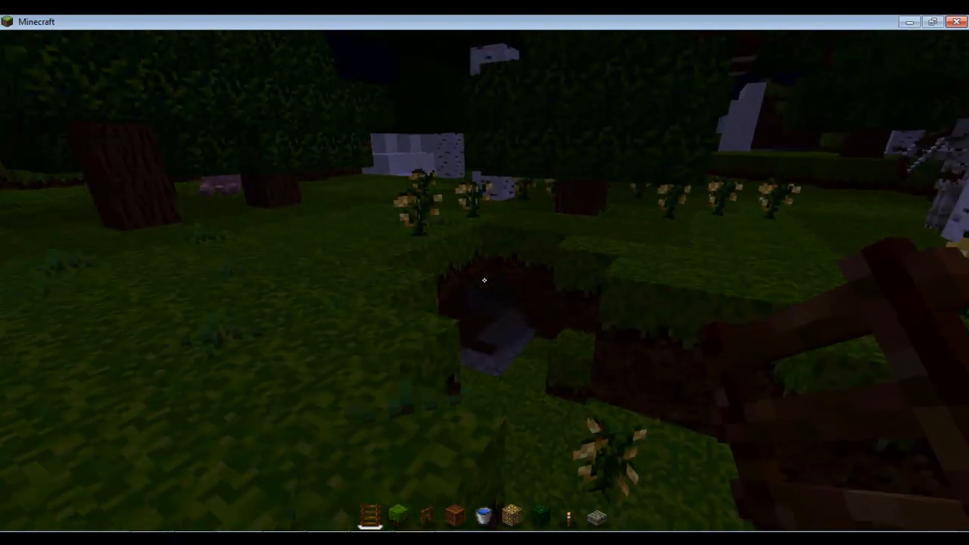
key("a")
key("a")
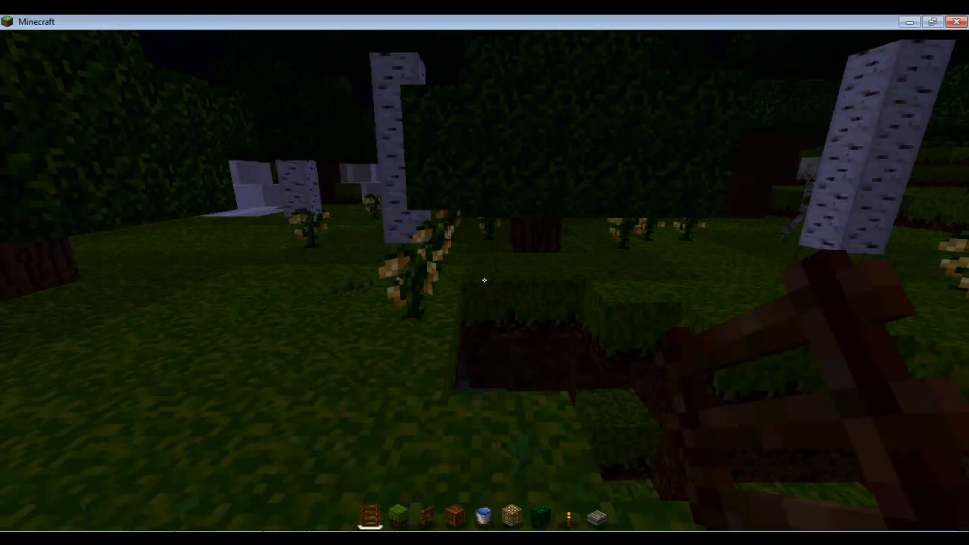
key("w")
key("w")
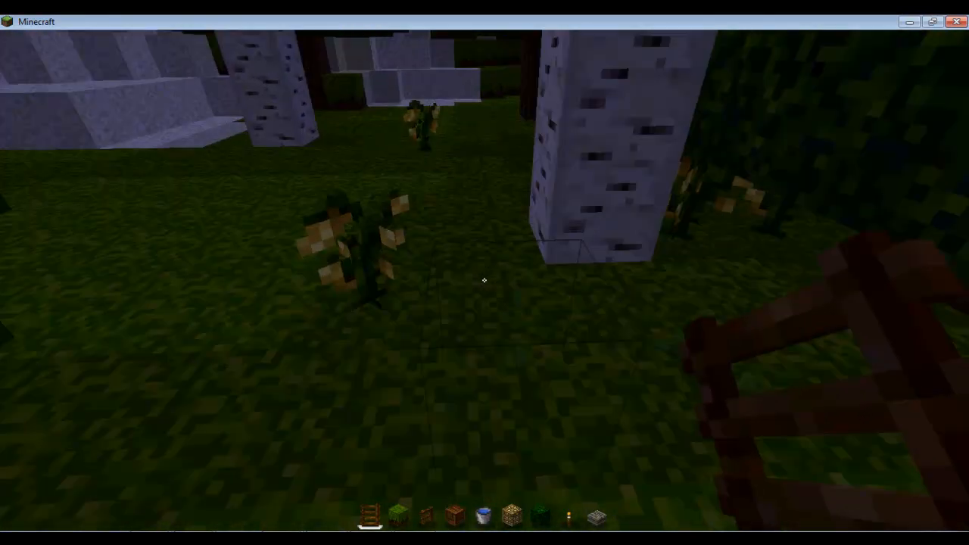
key("w")
key("Escape")
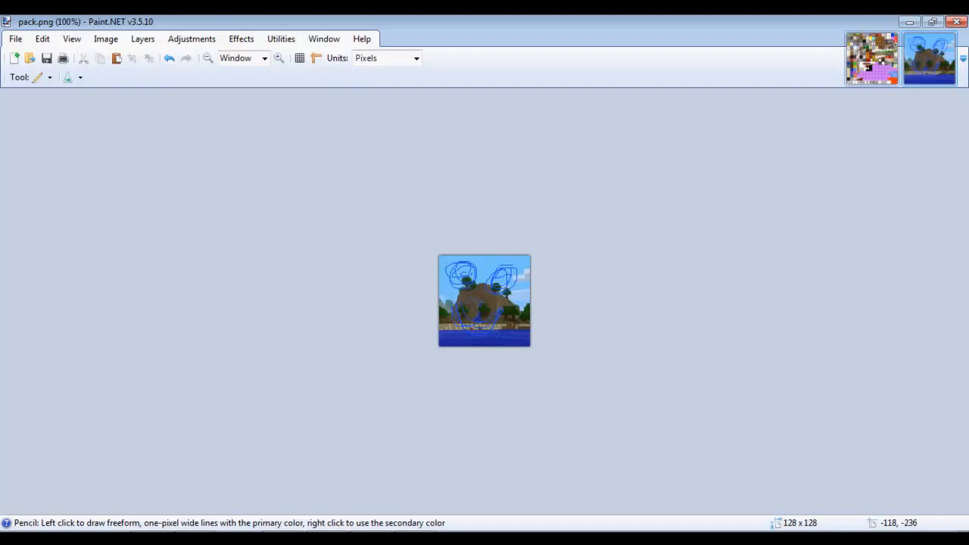
Return to Paint.NET, glance at pack.png, then bring terrain.png back to front.
key("ctrl+Tab")
left_click(930, 58)
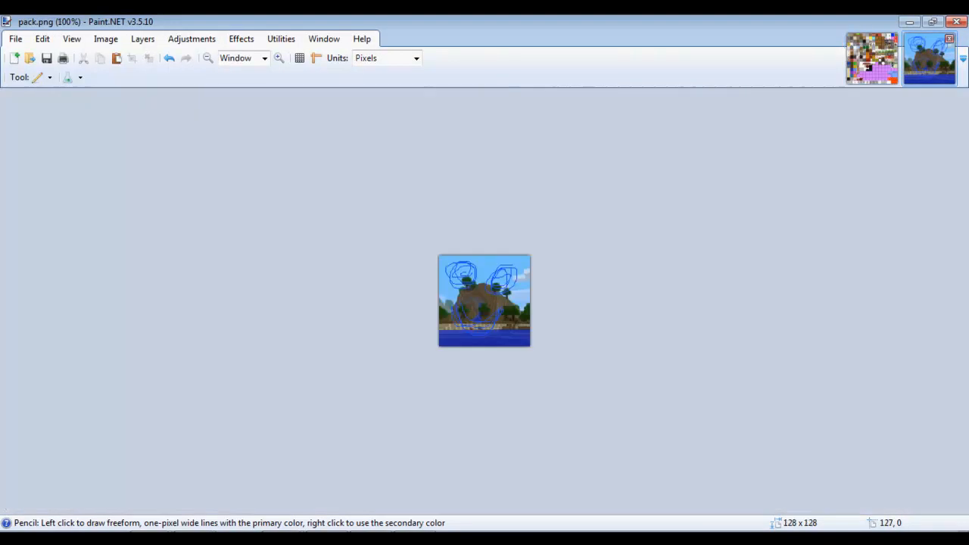
key("ctrl+Tab")
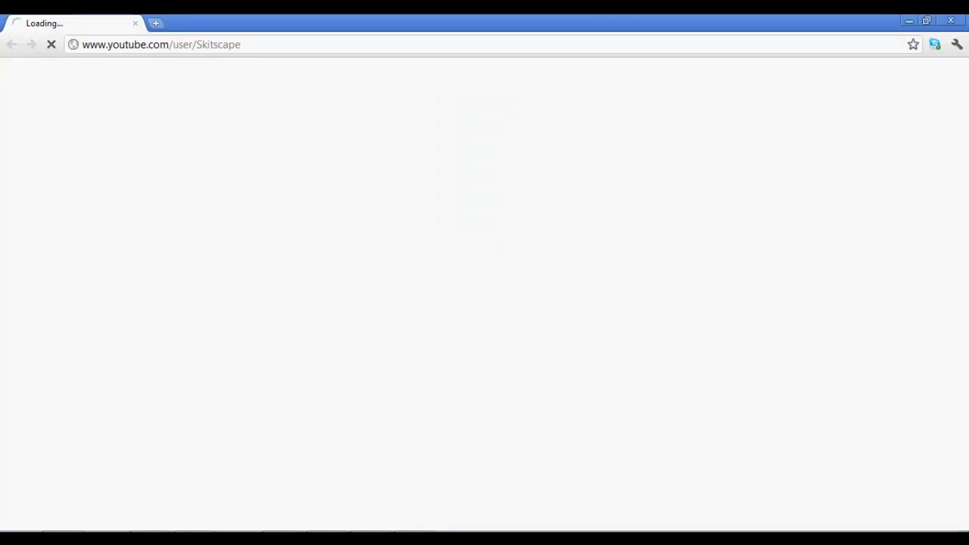
Go to google.com and run a Google Images search for 'dirt'.
key("ctrl+l")
type("google")
key("Return")
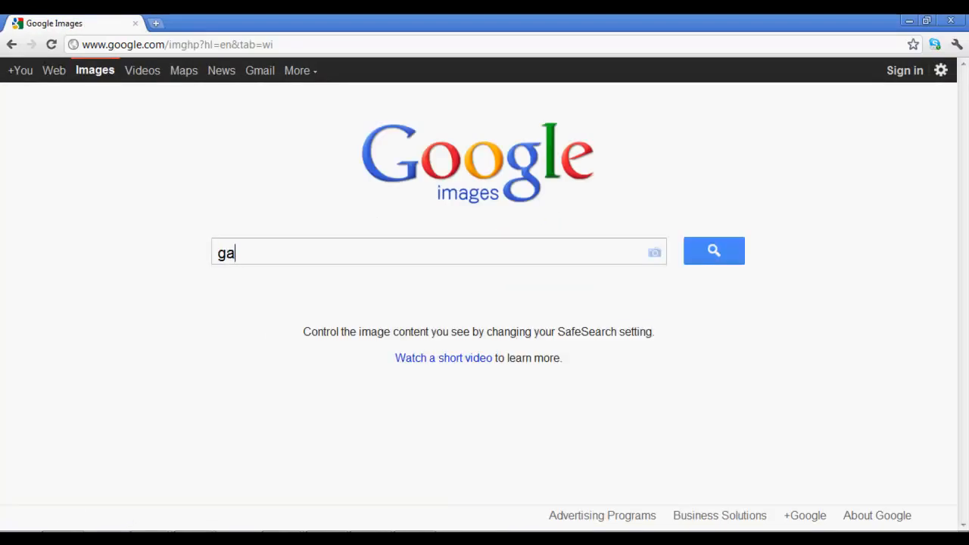
type("arse")
key("BackSpace")
key("BackSpace")
key("BackSpace")
key("BackSpace")
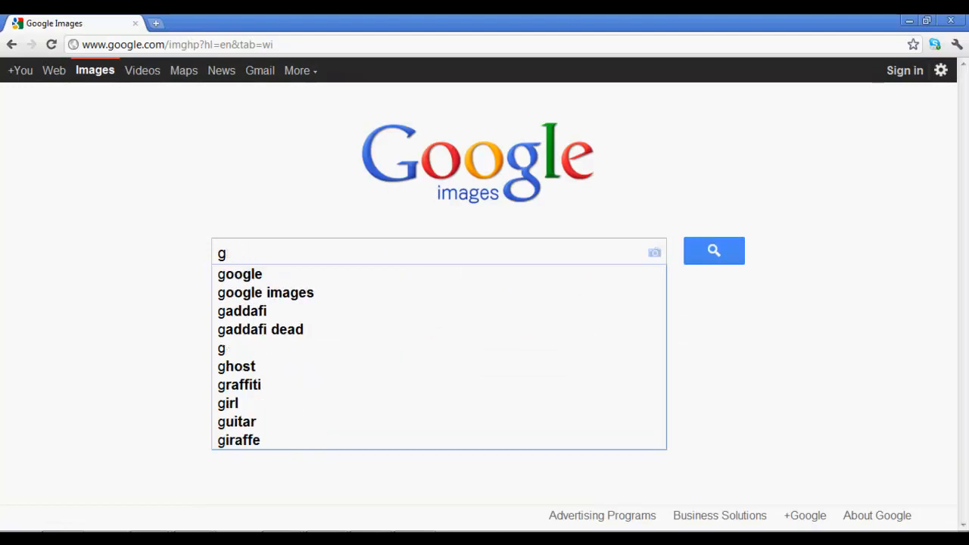
key("BackSpace")
type("dirt")
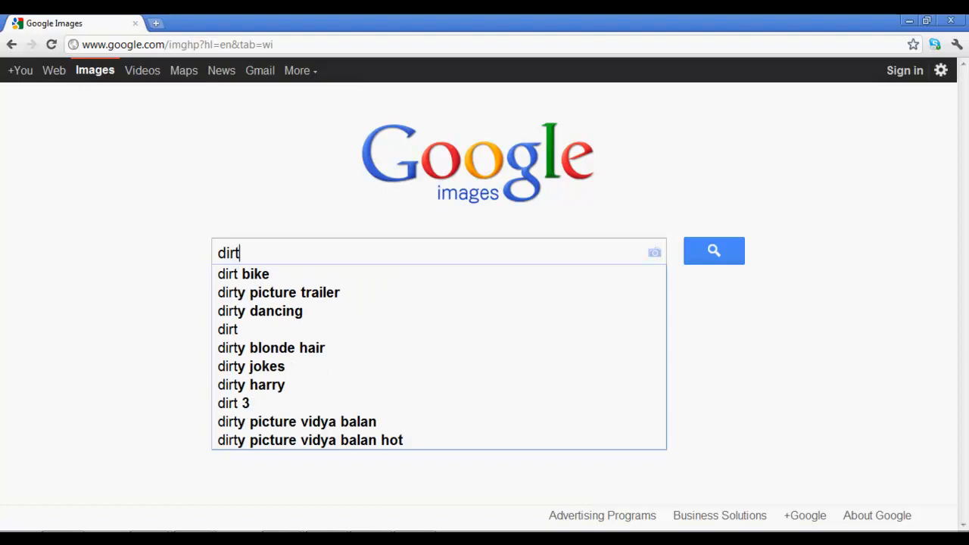
key("Return")
scroll(208, 341, "down", 2)
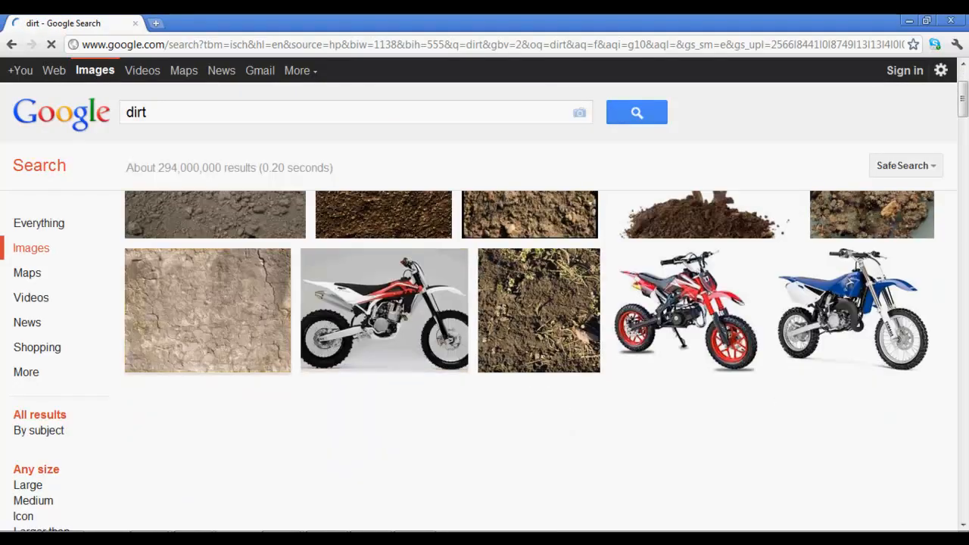
scroll(209, 341, "up", 2)
Save the 512 × 512 dirt image as dirt in Desktop > Youtube TP, then minimize Chrome.
left_click(383, 314)
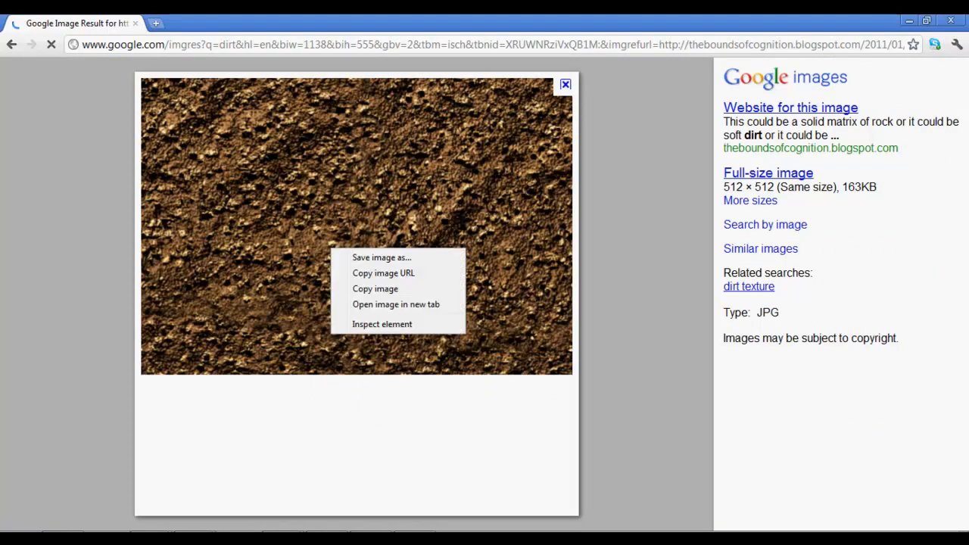
right_click(329, 245)
left_click(364, 257)
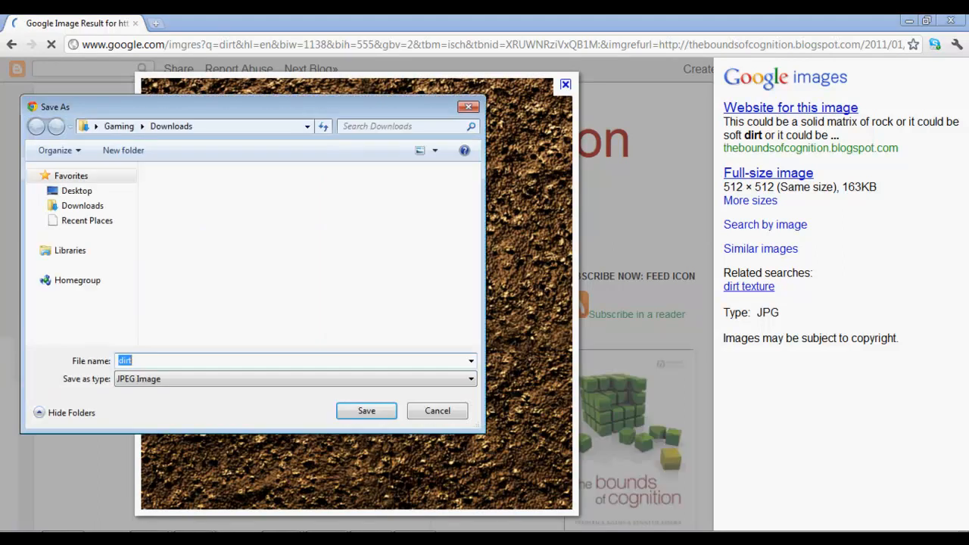
left_click(76, 191)
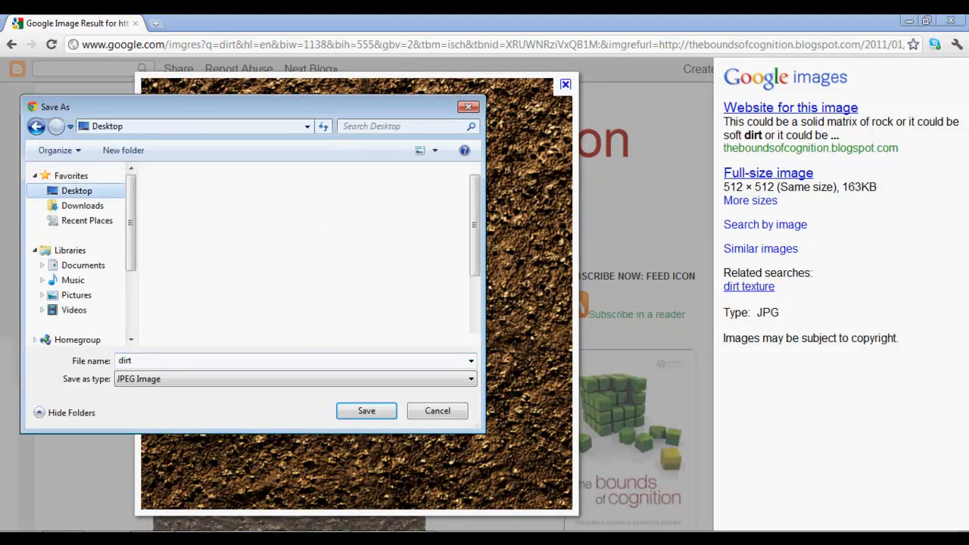
left_click_drag(474, 227, 474, 281)
left_click(234, 282)
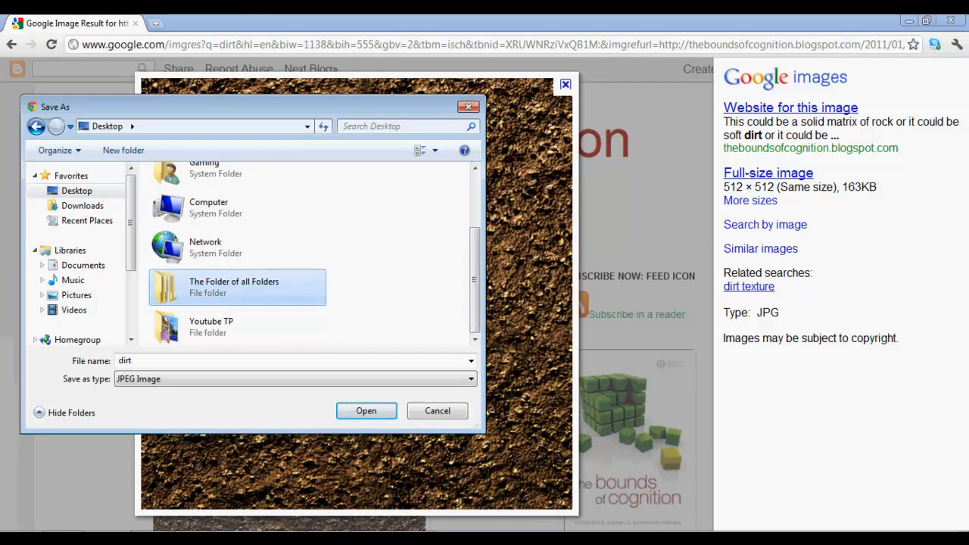
double_click(211, 321)
left_click(367, 410)
left_click(909, 20)
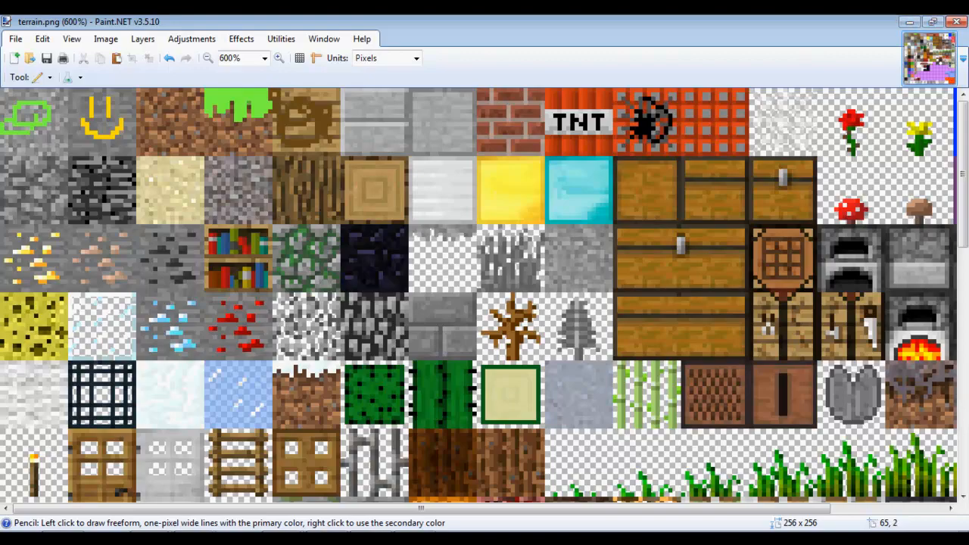
Open the dirt JPEG from the desktop's Youtube TP folder in Paint.NET.
left_click(909, 21)
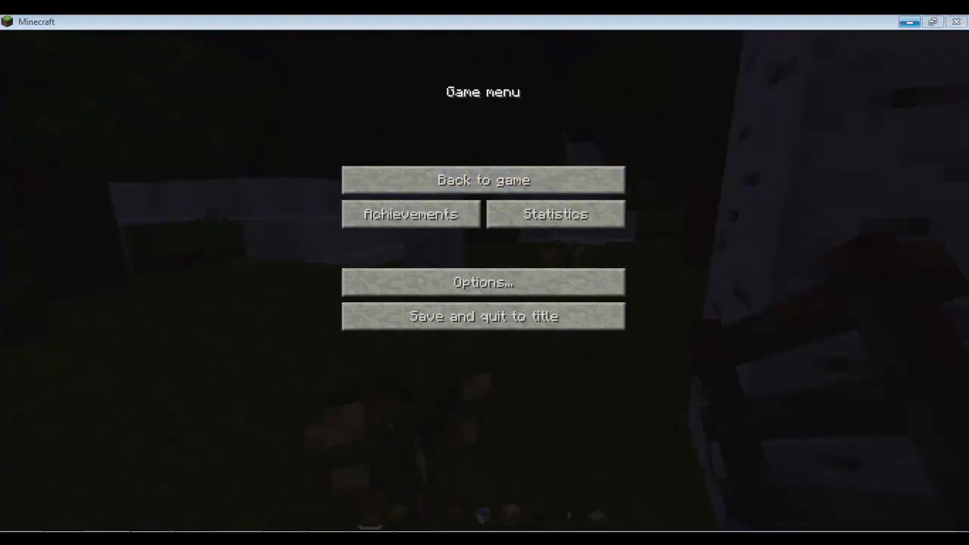
left_click(909, 22)
left_click(26, 132)
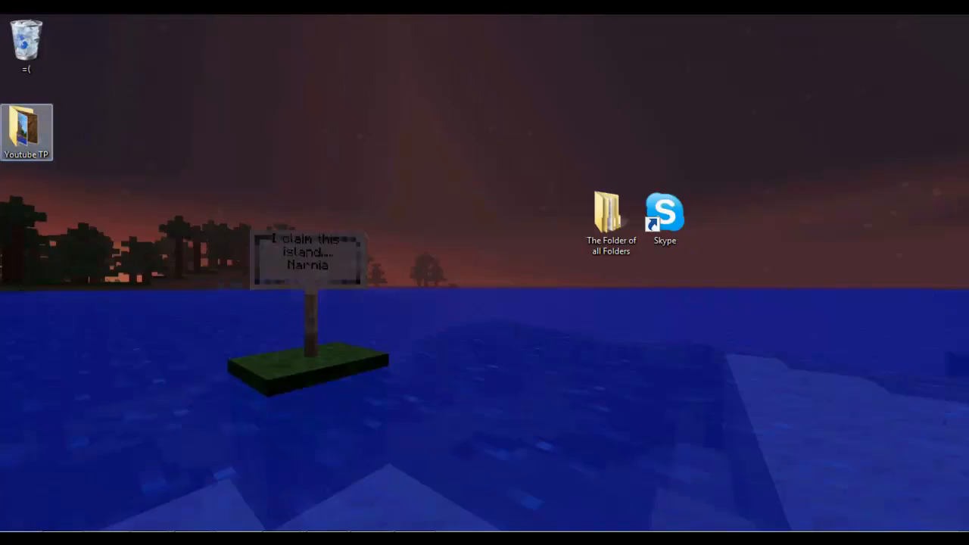
double_click(27, 132)
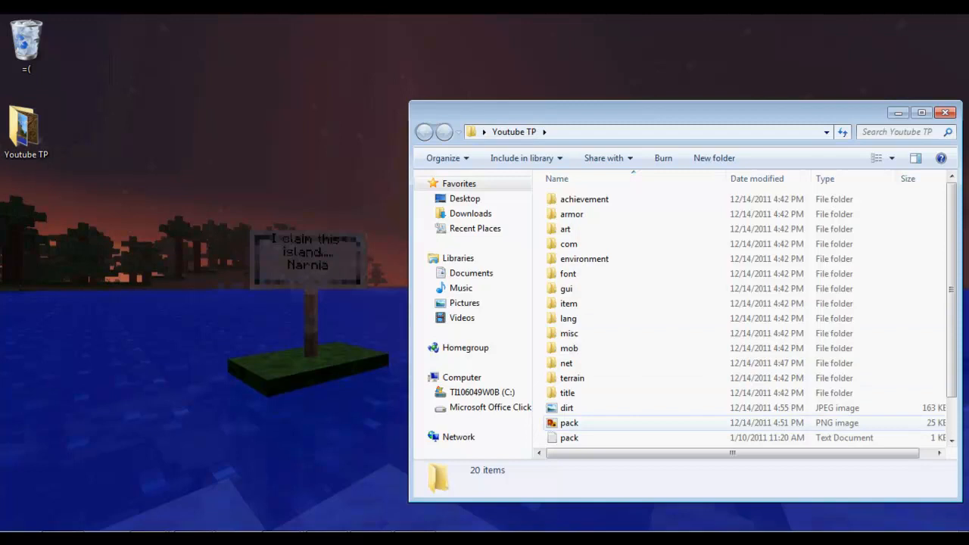
right_click(582, 408)
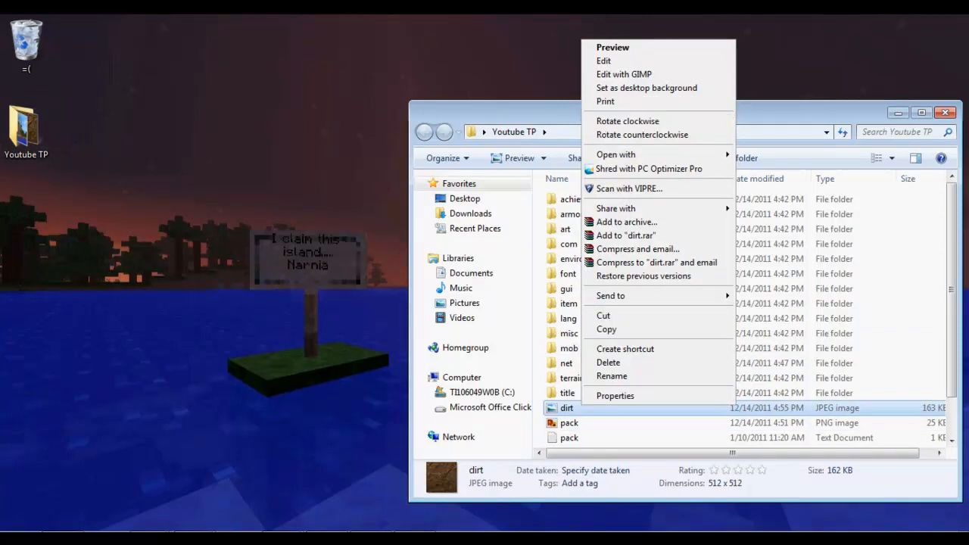
mouse_move(643, 154)
left_click(776, 187)
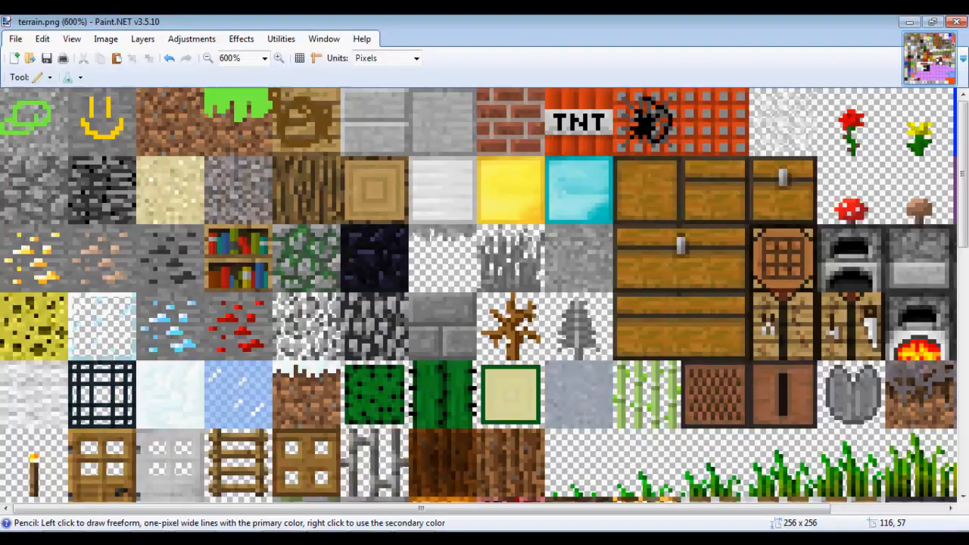
Copy all of dirt.jpg and paste it into terrain.png, keeping the canvas size.
key("m")
key("m")
key("ctrl+a")
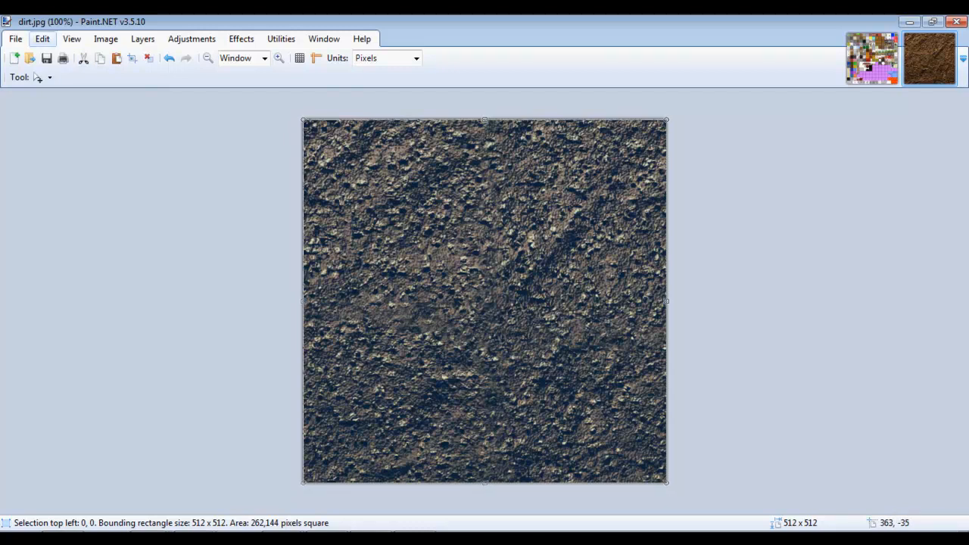
left_click(42, 39)
left_click(872, 59)
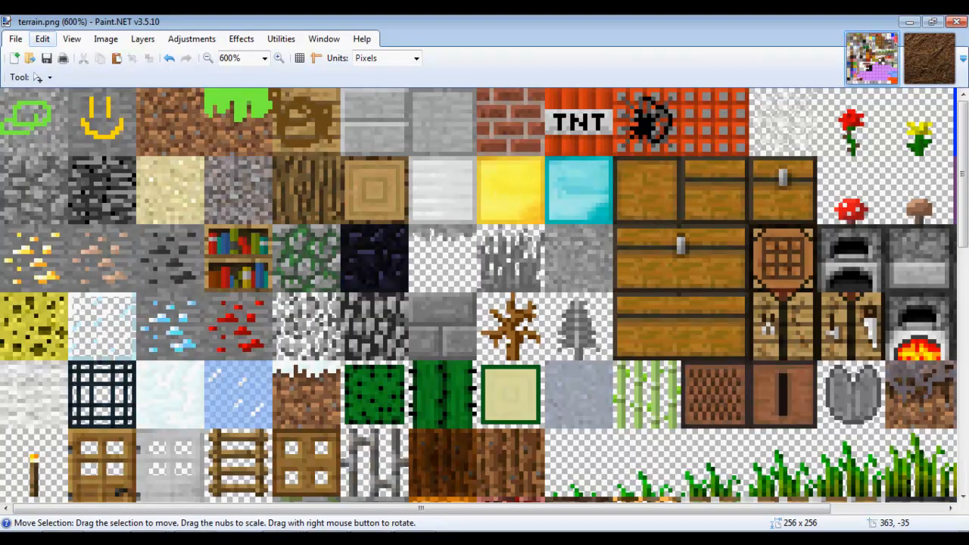
key("ctrl+v")
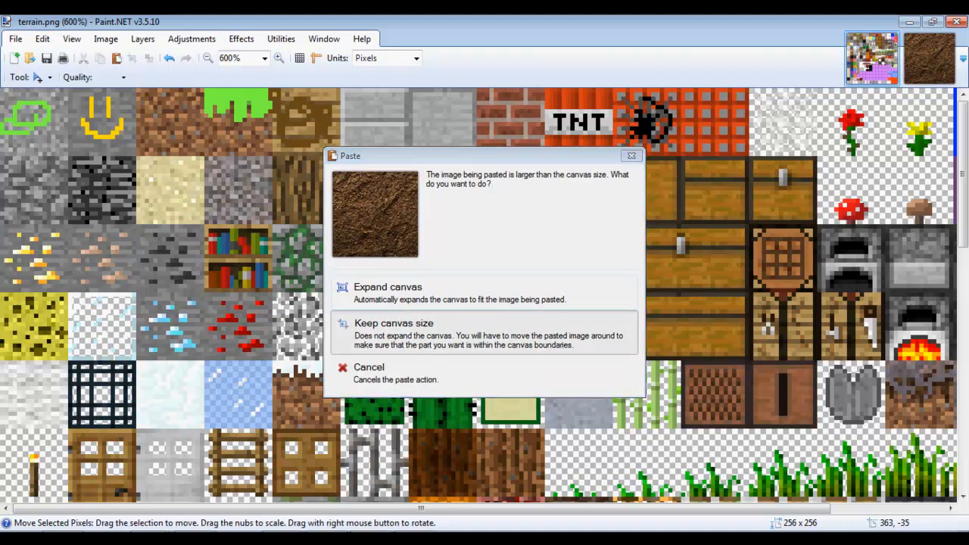
left_click(393, 325)
Shrink the pasted dirt to a 16 × 16 tile at 32,0 over the top-row dirt block.
left_click_drag(192, 186, 306, 228)
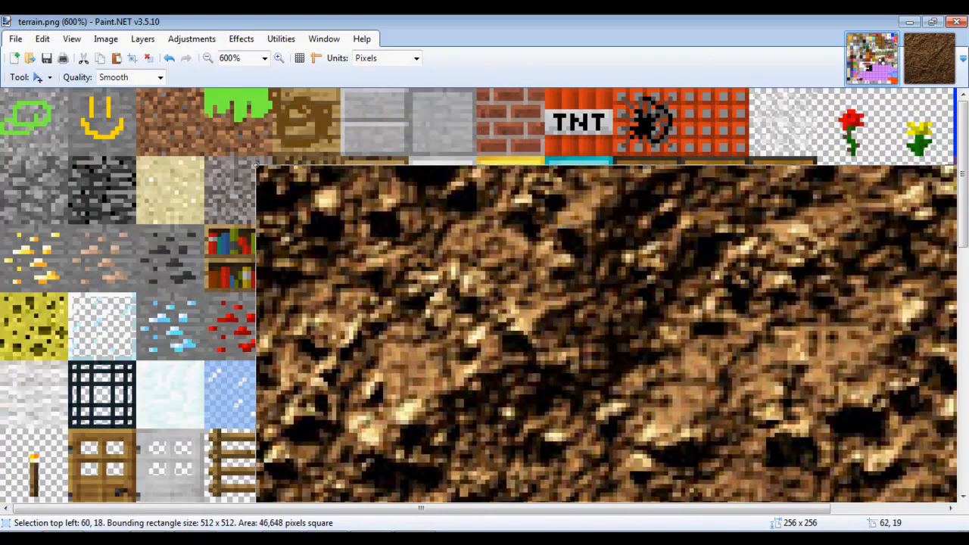
left_click_drag(257, 164, 657, 382)
left_click_drag(700, 421, 113, 120)
left_click_drag(74, 94, 457, 404)
left_click_drag(505, 444, 347, 360)
left_click_drag(346, 394, 173, 123)
left_click_drag(239, 193, 209, 156)
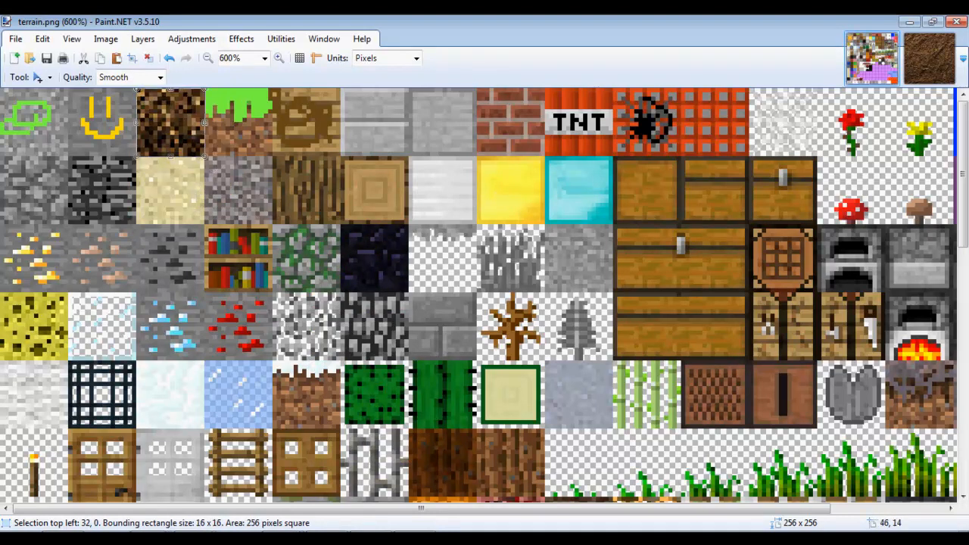
left_click_drag(170, 122, 169, 120)
On dirt.jpg, nudge the selected dirt texture a couple of pixels upward.
left_click(929, 58)
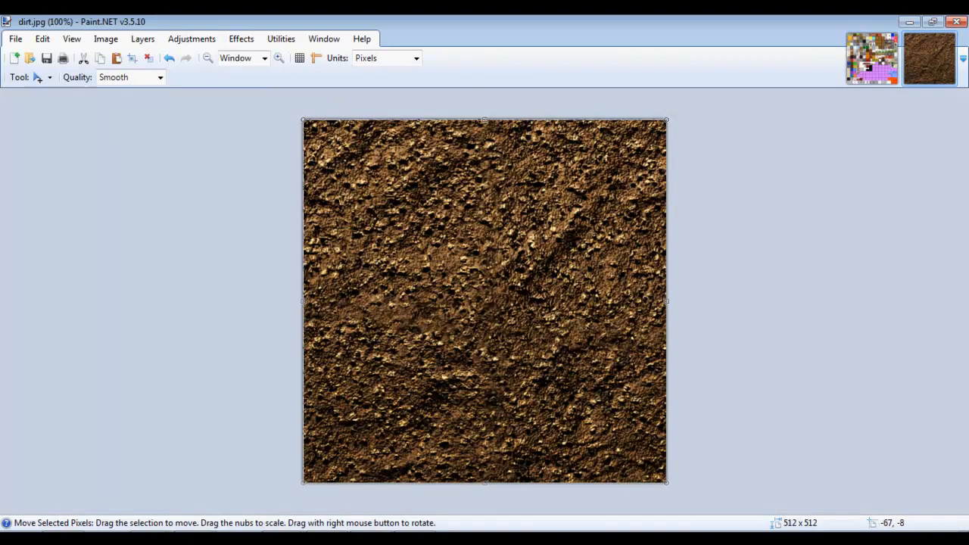
left_click(241, 38)
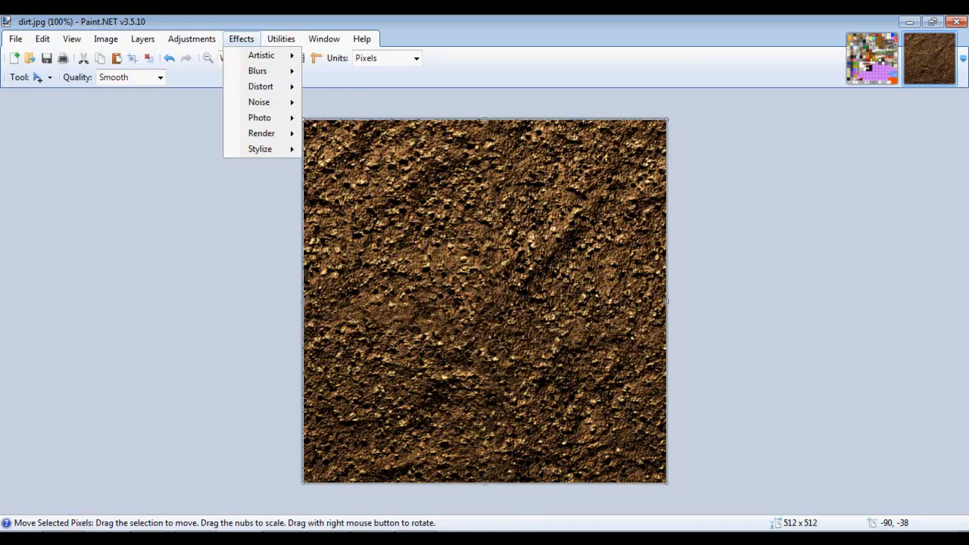
left_click_drag(202, 116, 200, 114)
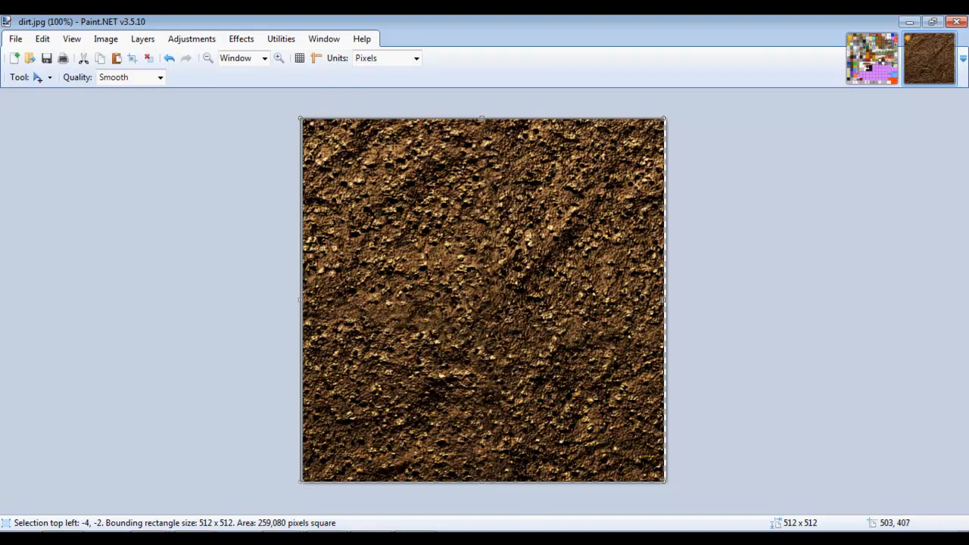
left_click_drag(645, 406, 648, 406)
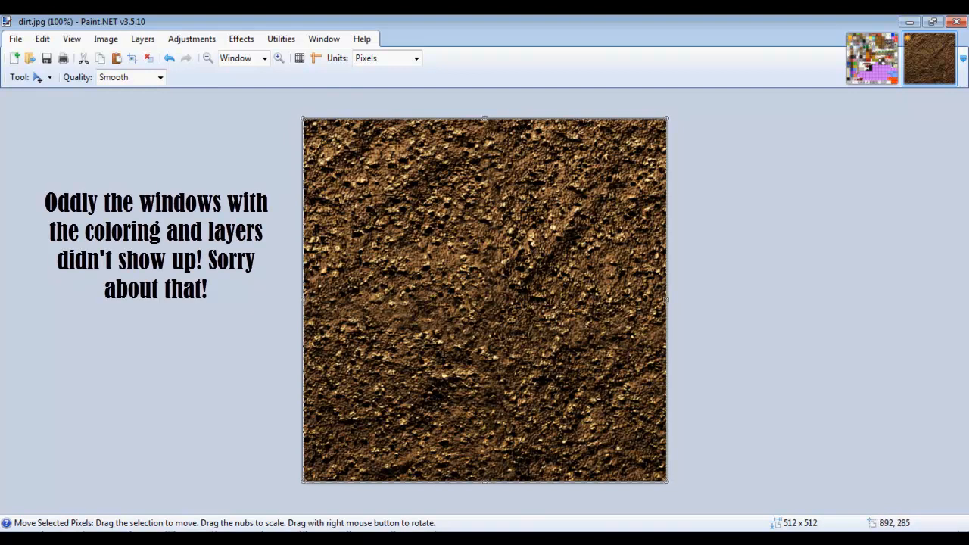
With a 65-wide paintbrush, paint a dark green band with a wavy edge across the top of dirt.jpg.
key("b")
mouse_move(400, 160)
left_mouse_down()
mouse_move(466, 149)
mouse_move(576, 169)
mouse_move(128, 148)
left_mouse_up()
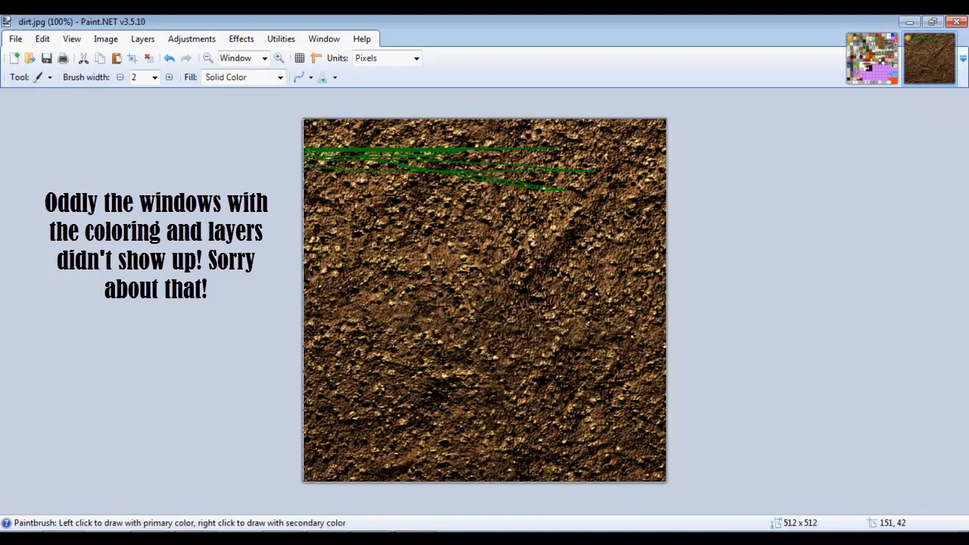
left_click(154, 77)
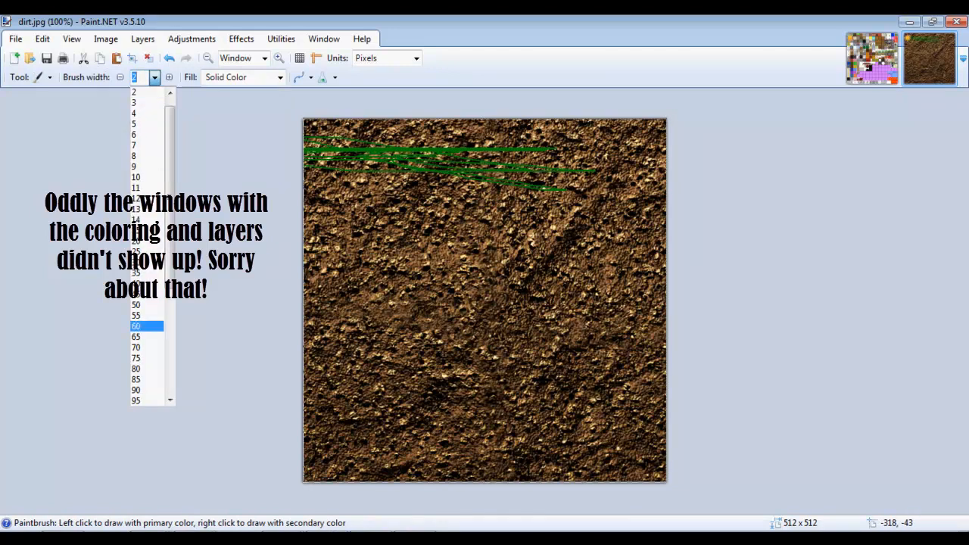
left_click(136, 336)
mouse_move(323, 139)
left_mouse_down()
mouse_move(664, 135)
mouse_move(663, 181)
mouse_move(641, 195)
mouse_move(590, 165)
mouse_move(400, 176)
mouse_move(567, 182)
mouse_move(359, 159)
mouse_move(423, 160)
mouse_move(325, 223)
mouse_move(400, 219)
mouse_move(465, 282)
mouse_move(493, 230)
mouse_move(529, 216)
mouse_move(559, 268)
mouse_move(597, 227)
mouse_move(601, 272)
mouse_move(641, 284)
mouse_move(644, 314)
mouse_move(567, 240)
mouse_move(463, 223)
mouse_move(379, 261)
mouse_move(326, 231)
mouse_move(315, 327)
left_mouse_up()
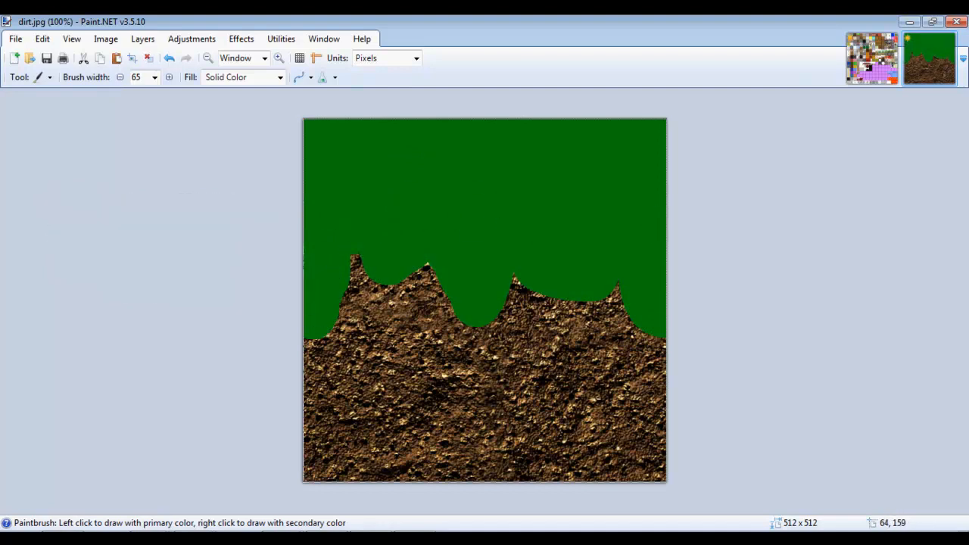
left_click(241, 38)
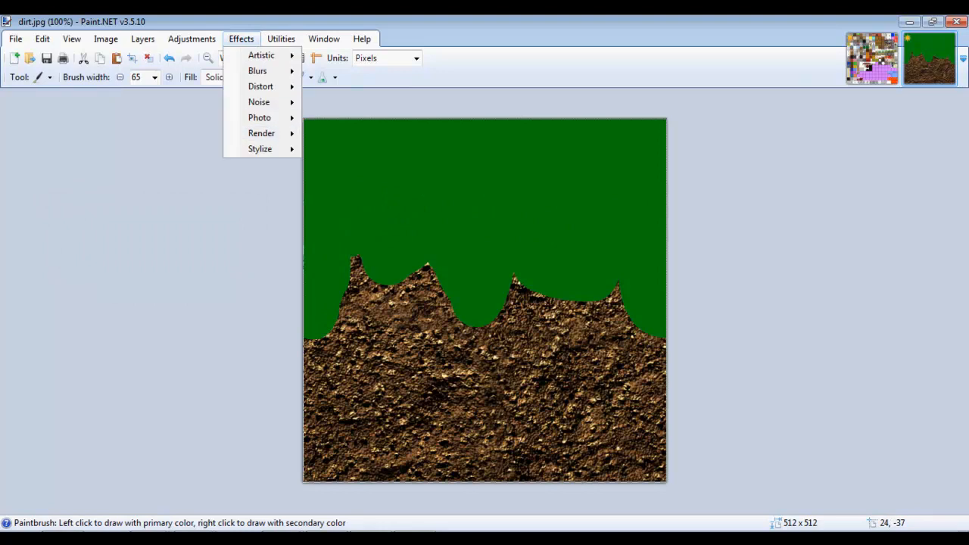
left_click(241, 39)
left_click(242, 39)
Apply Add Noise with lowered intensity and colour saturation 171, then undo and redo to compare.
mouse_move(259, 103)
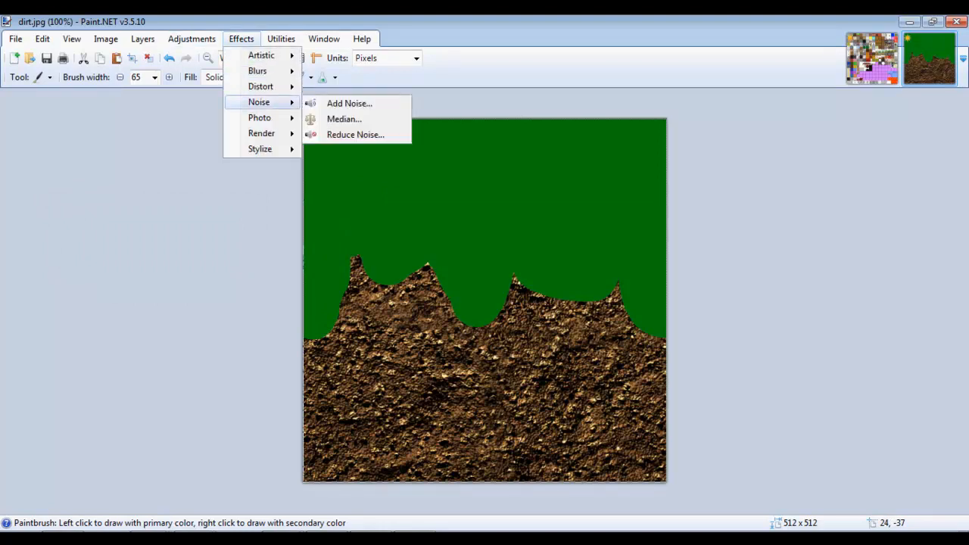
left_click(349, 103)
left_click_drag(394, 197, 541, 149)
left_click_drag(614, 184, 553, 183)
left_click_drag(557, 217, 582, 218)
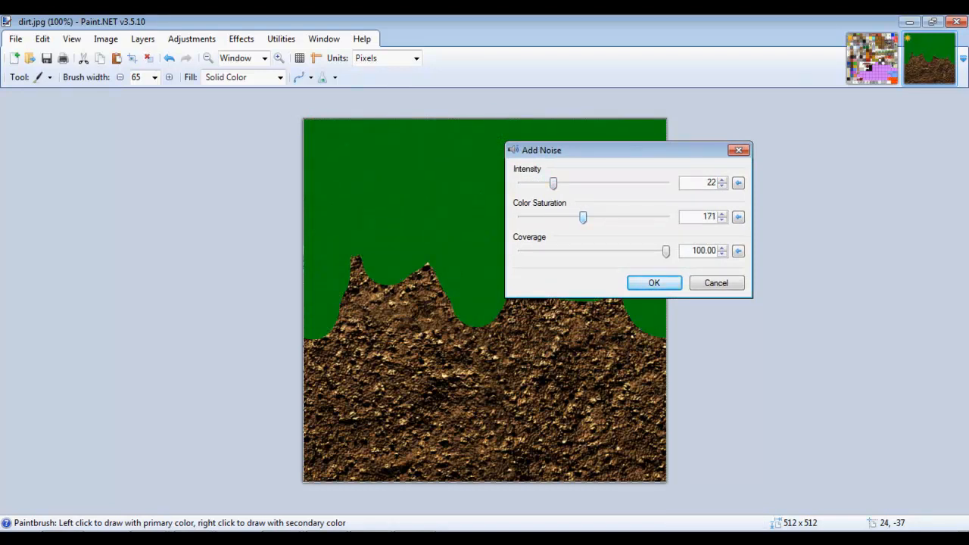
left_click(654, 282)
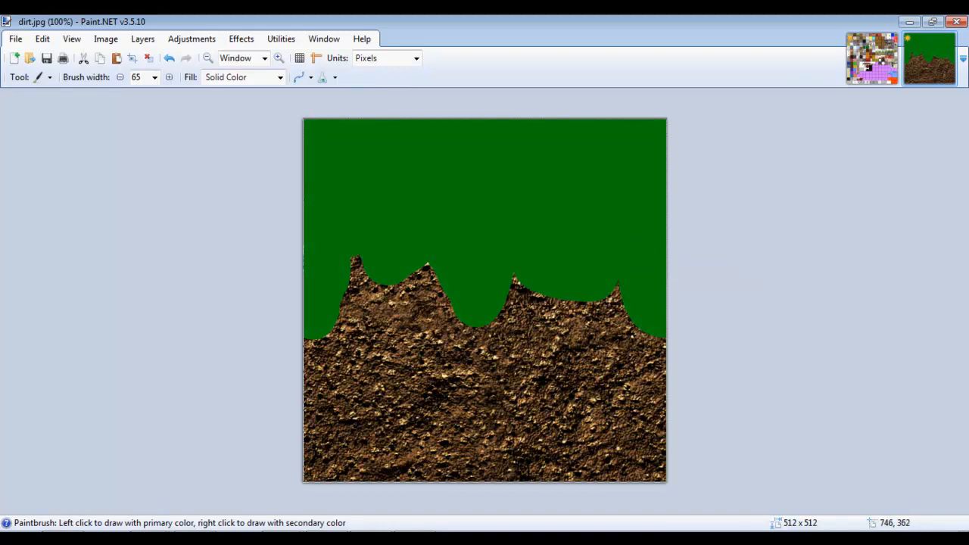
key("ctrl+z")
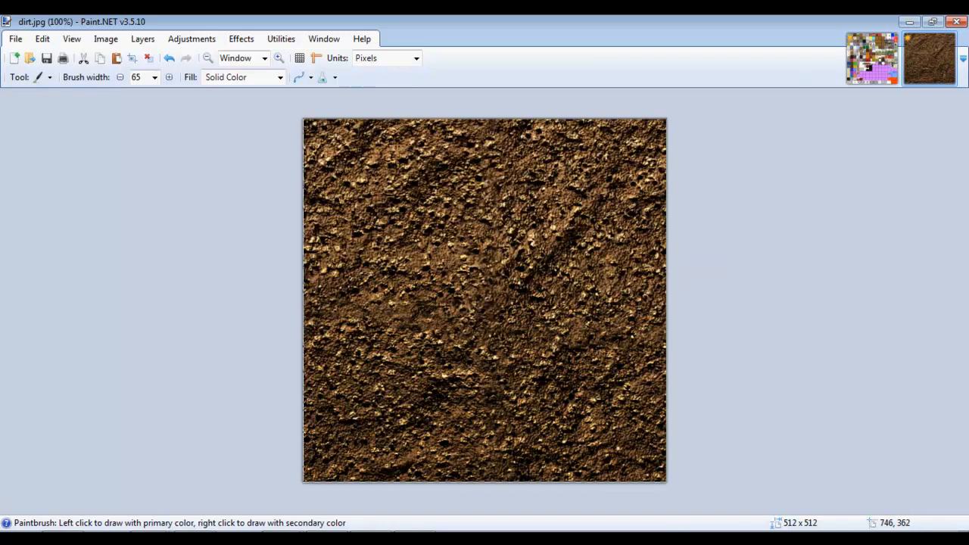
key("ctrl+y")
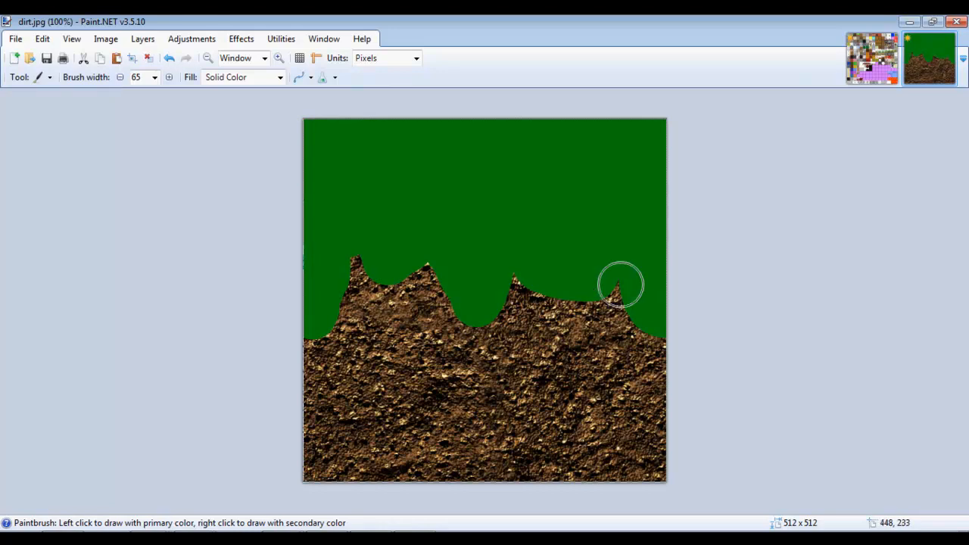
Reapply Add Noise with the intensity reduced to about 24.
left_click(242, 38)
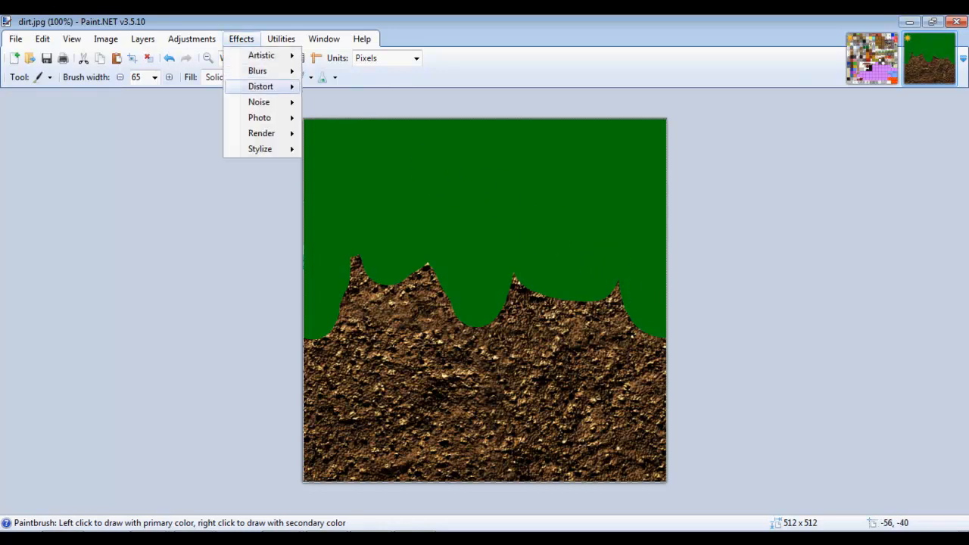
mouse_move(259, 102)
left_click(348, 103)
left_click_drag(454, 203, 617, 167)
left_click_drag(632, 200, 576, 199)
left_click(672, 300)
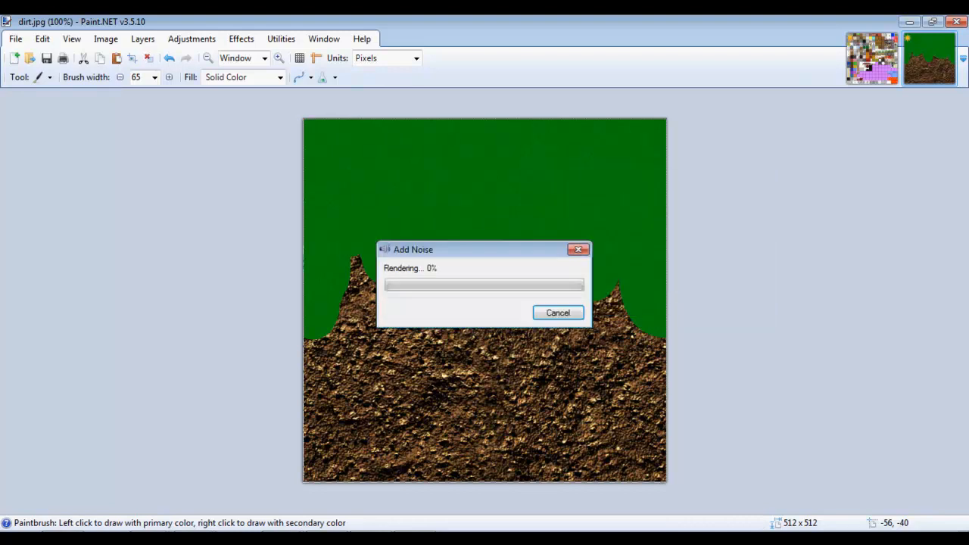
left_click(241, 38)
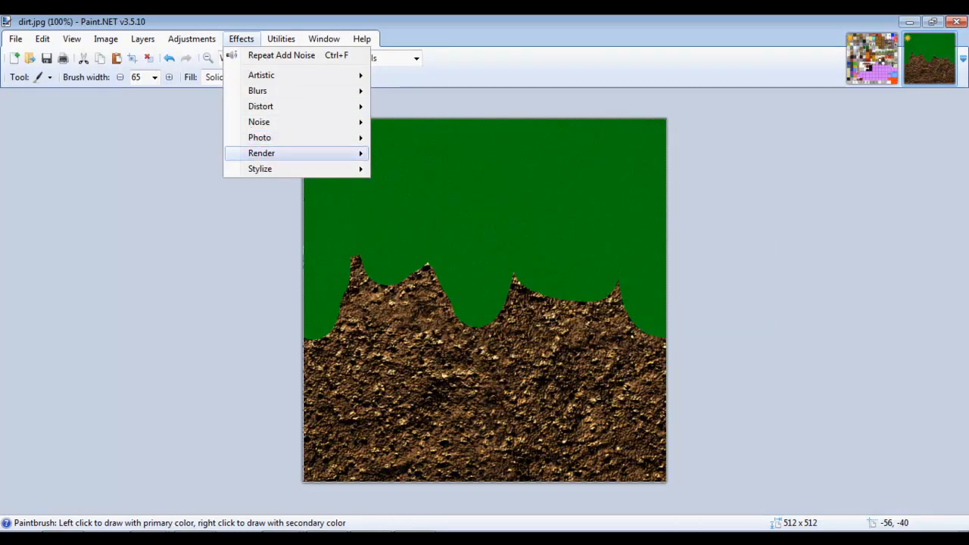
Apply a near-vertical Motion Blur (about -88°, distance 10), then nudge the selection slightly.
mouse_move(259, 122)
mouse_move(257, 90)
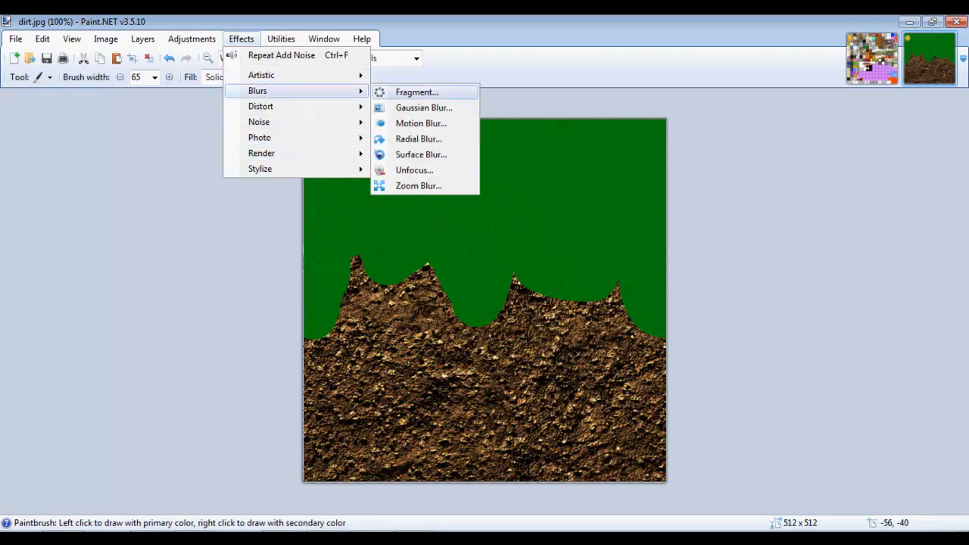
left_click(421, 107)
left_click_drag(429, 197, 605, 149)
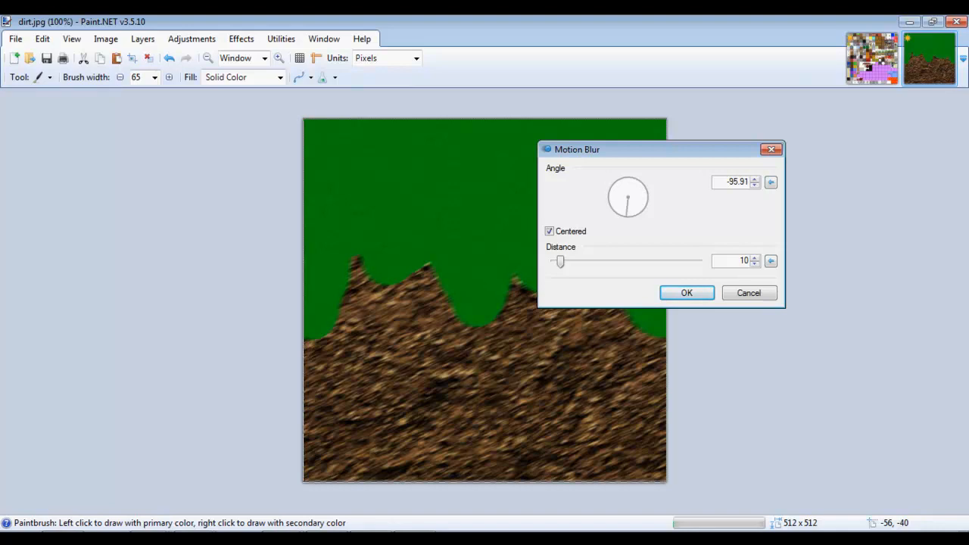
left_click_drag(626, 217, 629, 217)
left_click(687, 293)
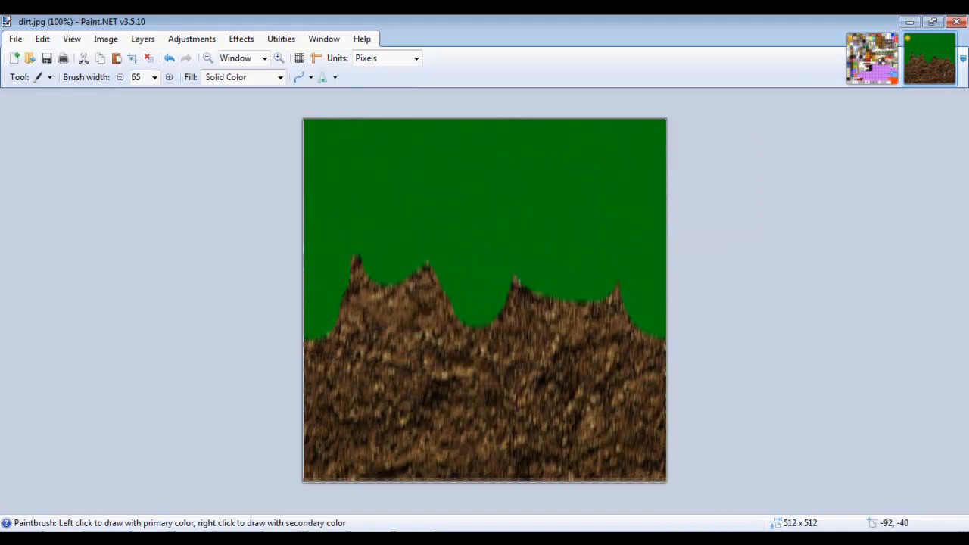
key("m")
mouse_move(442, 225)
left_mouse_down()
mouse_move(459, 222)
mouse_move(440, 219)
mouse_move(450, 231)
left_mouse_up()
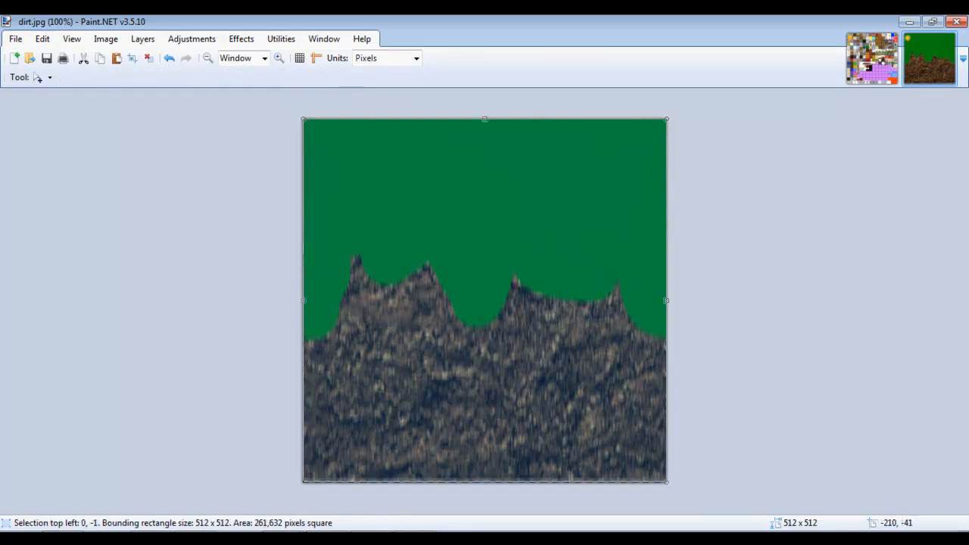
Copy the blurred dirt.jpg image and paste it into terrain.png, keeping the canvas size.
left_click(42, 39)
left_click(64, 106)
left_click(871, 58)
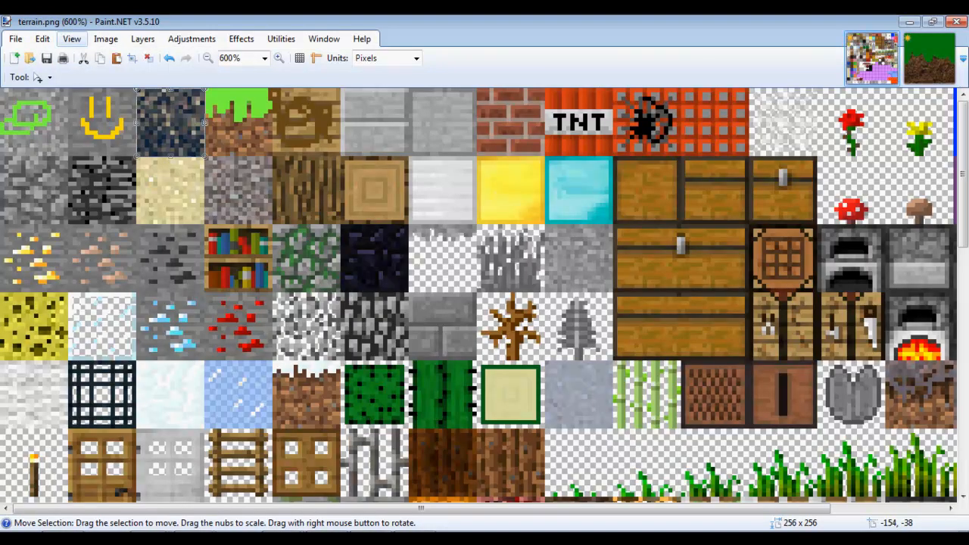
left_click(42, 39)
left_click(64, 121)
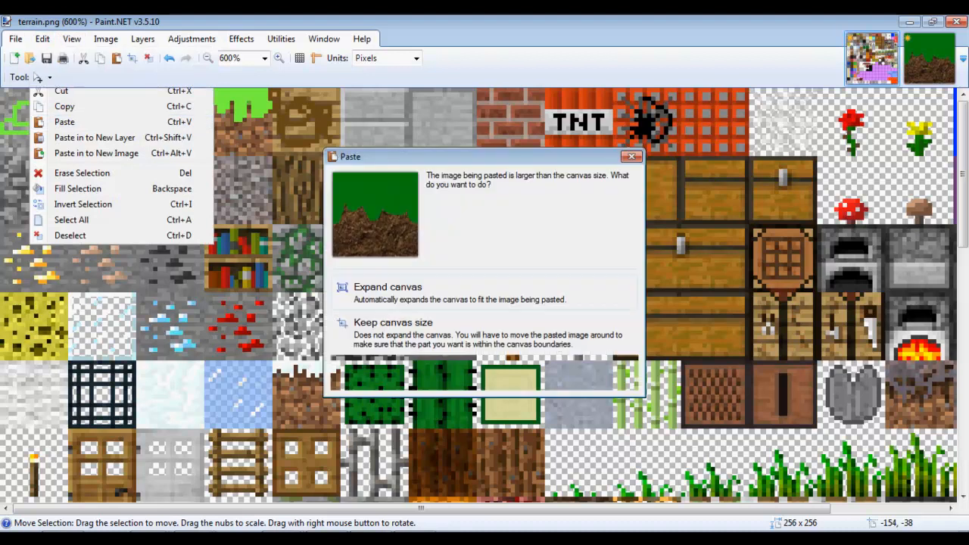
left_click(393, 322)
left_click_drag(50, 97, 323, 233)
left_click_drag(269, 220, 428, 191)
Shrink the pasted image to 16×16 and fit it over the top-row grass tile.
left_click_drag(469, 153, 515, 417)
left_click_drag(466, 387, 538, 442)
left_click_drag(534, 492, 514, 223)
left_click_drag(498, 157, 510, 397)
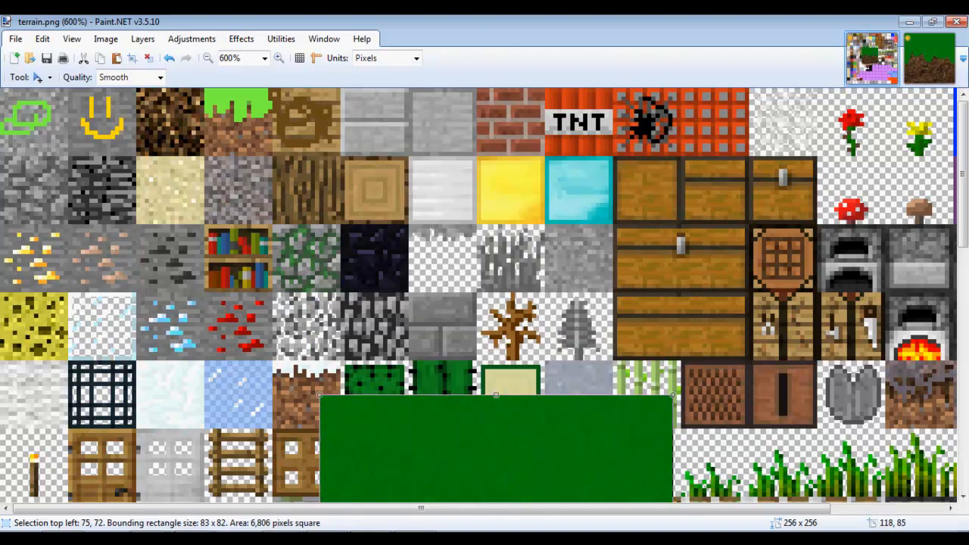
left_click_drag(504, 465, 513, 201)
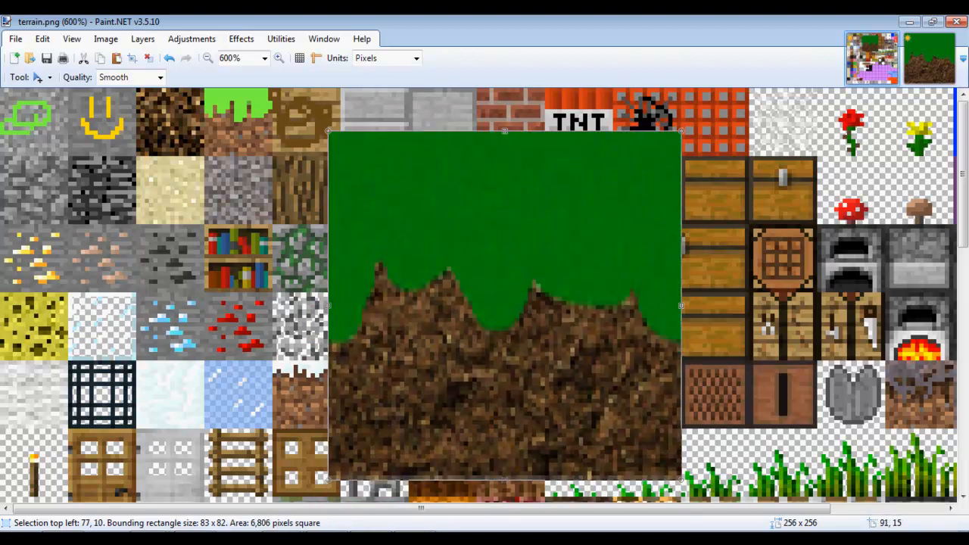
left_click_drag(328, 127, 613, 419)
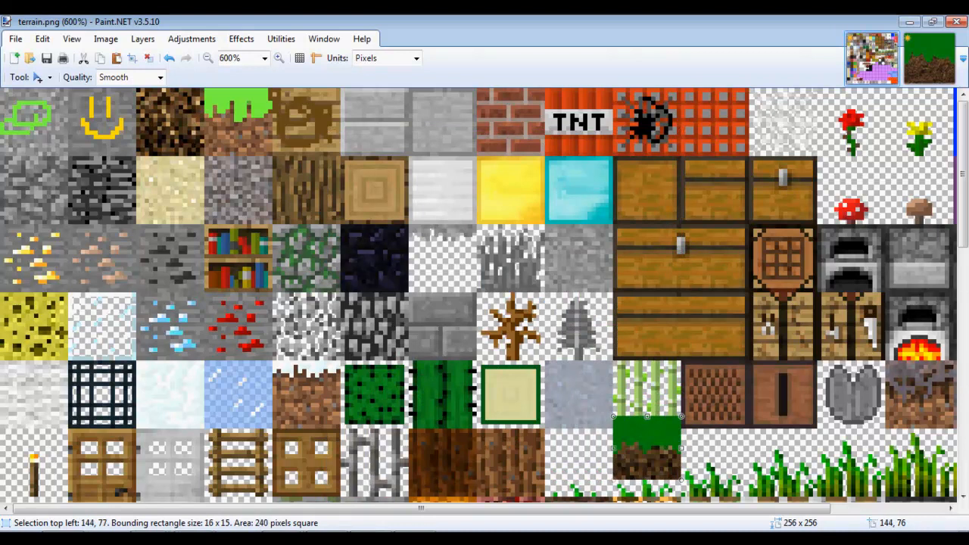
left_click_drag(639, 455, 232, 138)
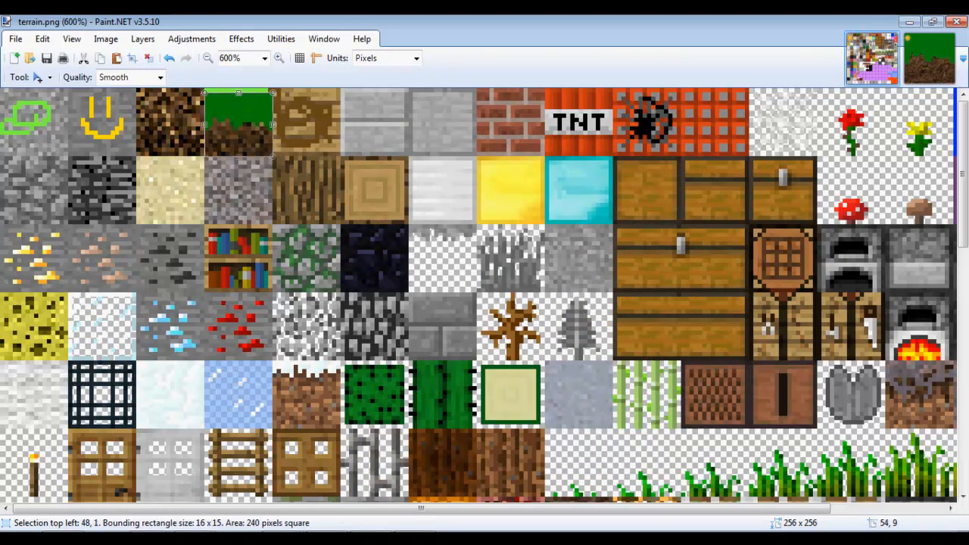
left_click_drag(239, 91, 239, 87)
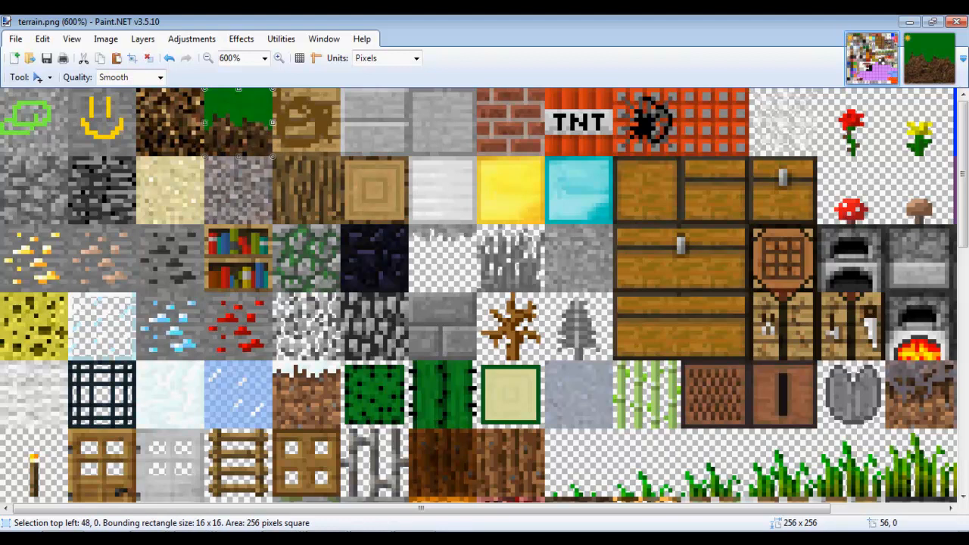
mouse_move(273, 121)
left_mouse_down()
mouse_move(264, 121)
mouse_move(273, 121)
left_mouse_up()
Create a new blank image with resolution 16.
left_click(930, 60)
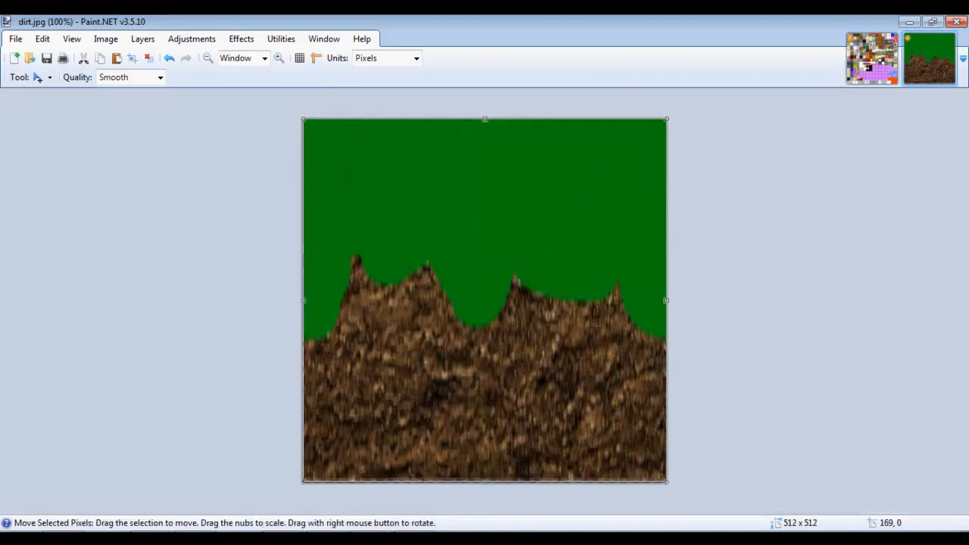
left_click(15, 38)
left_click(39, 55)
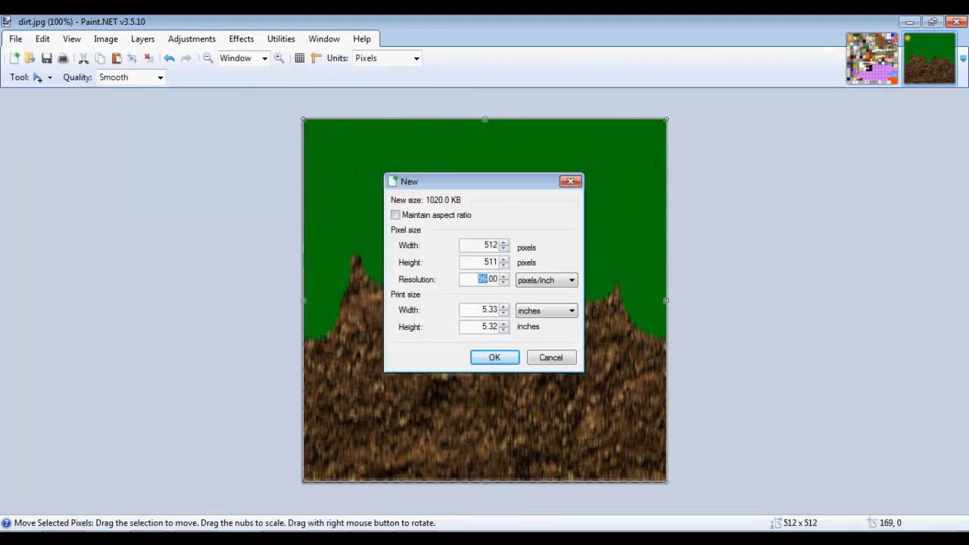
type("16")
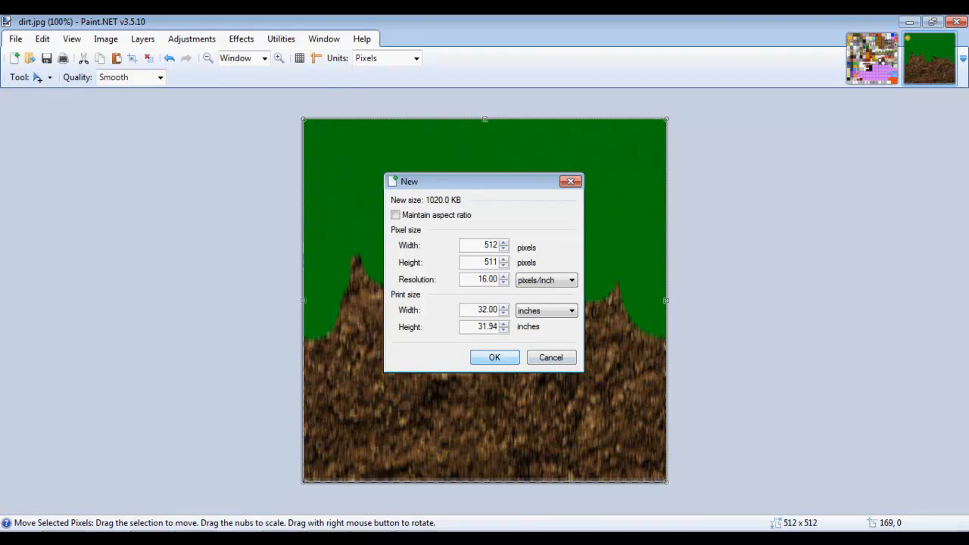
left_click(494, 358)
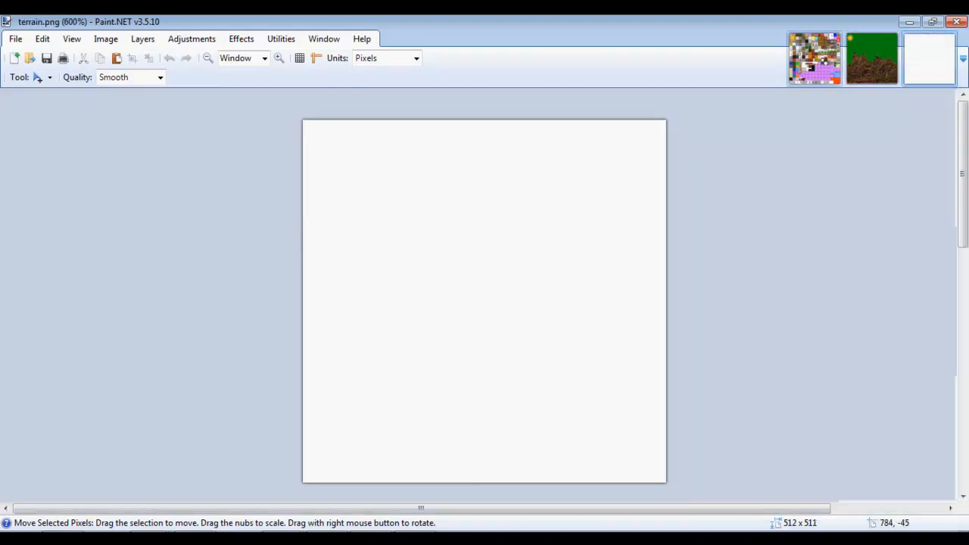
Copy the new grass tile from terrain.png and paste it into the Untitled image.
left_click(814, 58)
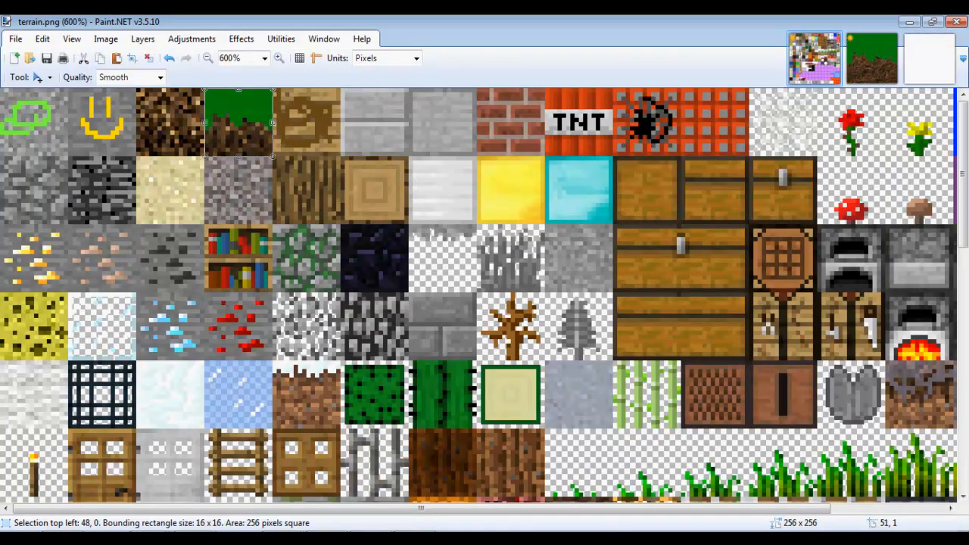
left_click(930, 59)
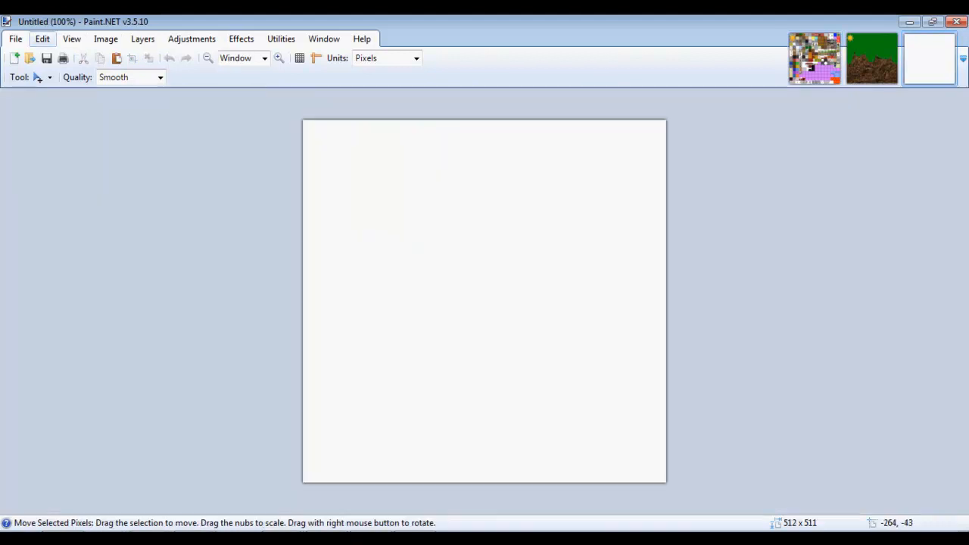
left_click(814, 59)
left_click(42, 39)
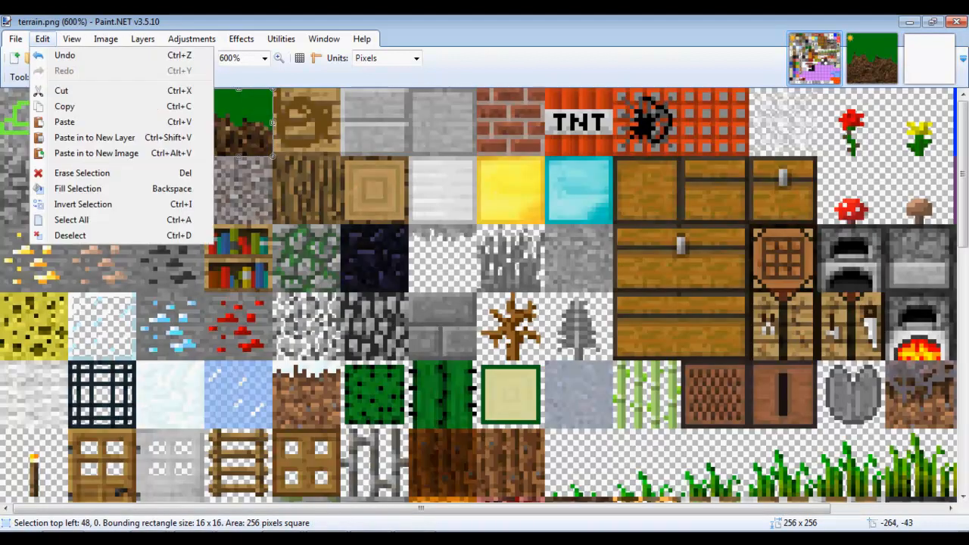
left_click(65, 103)
left_click(930, 58)
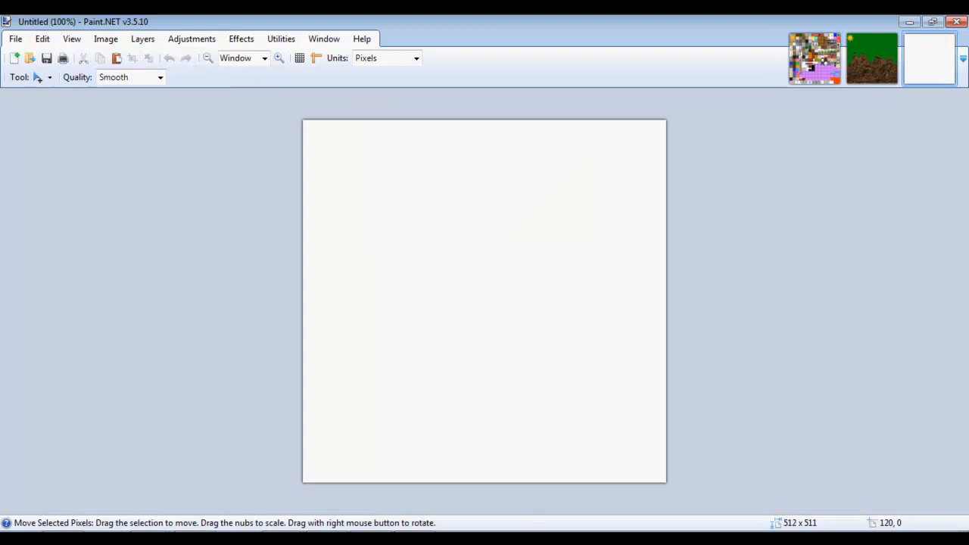
left_click(42, 38)
left_click(65, 122)
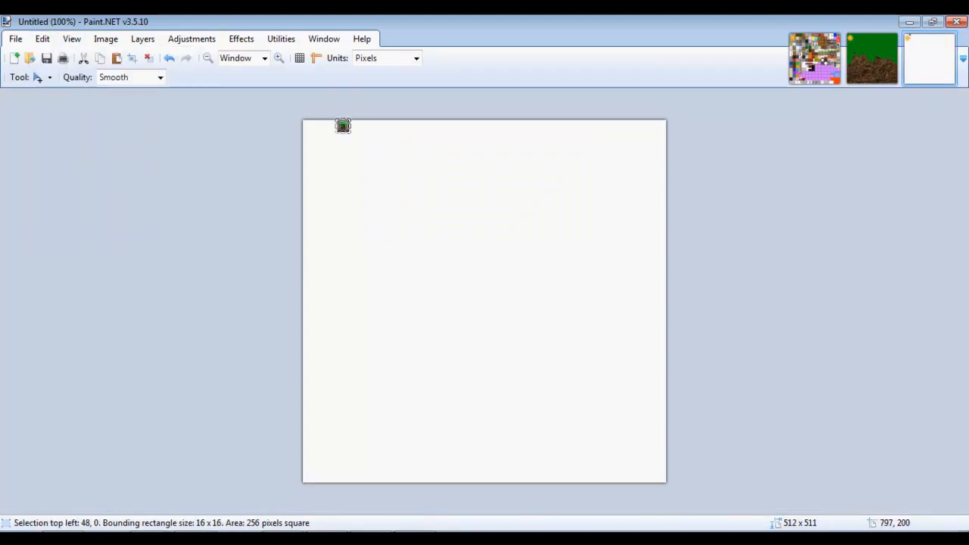
Zoom the Untitled image to 800% around the grass tile.
key("z")
left_click(514, 221)
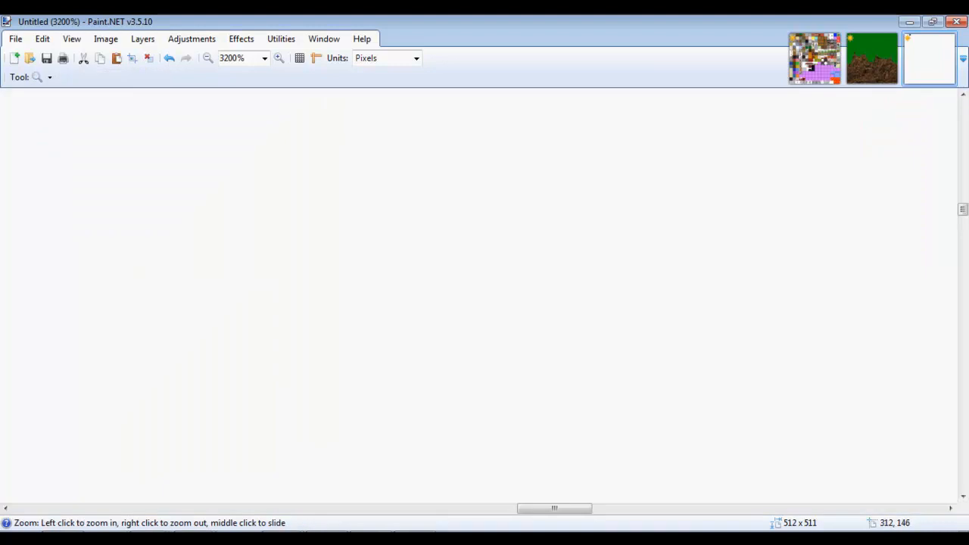
left_click_drag(555, 509, 50, 509)
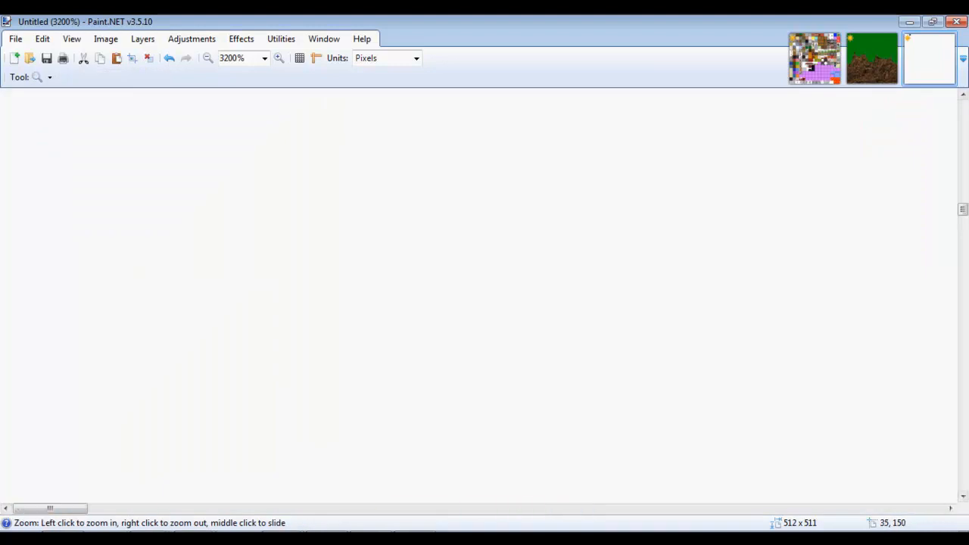
left_click_drag(963, 206, 963, 103)
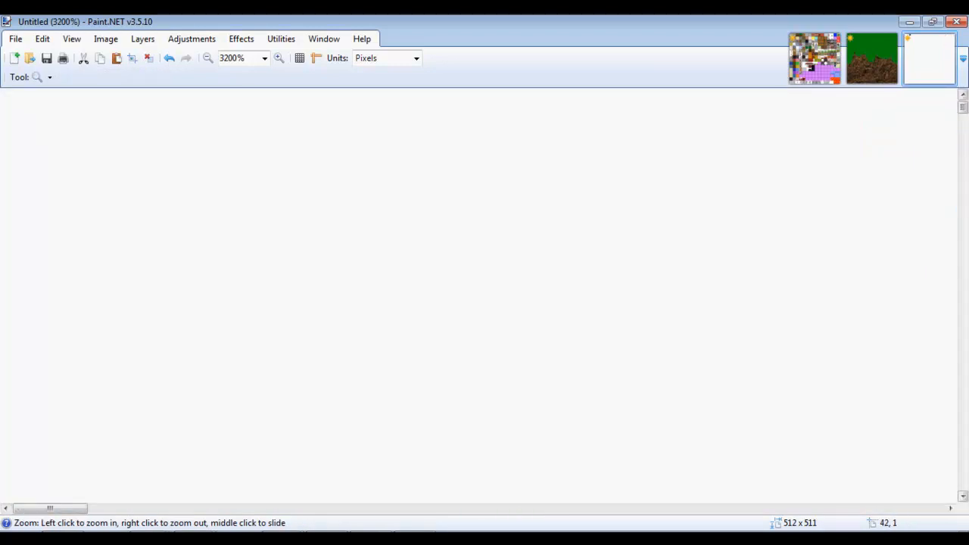
right_click(729, 298)
right_click(728, 298)
right_click(729, 297)
right_click(731, 298)
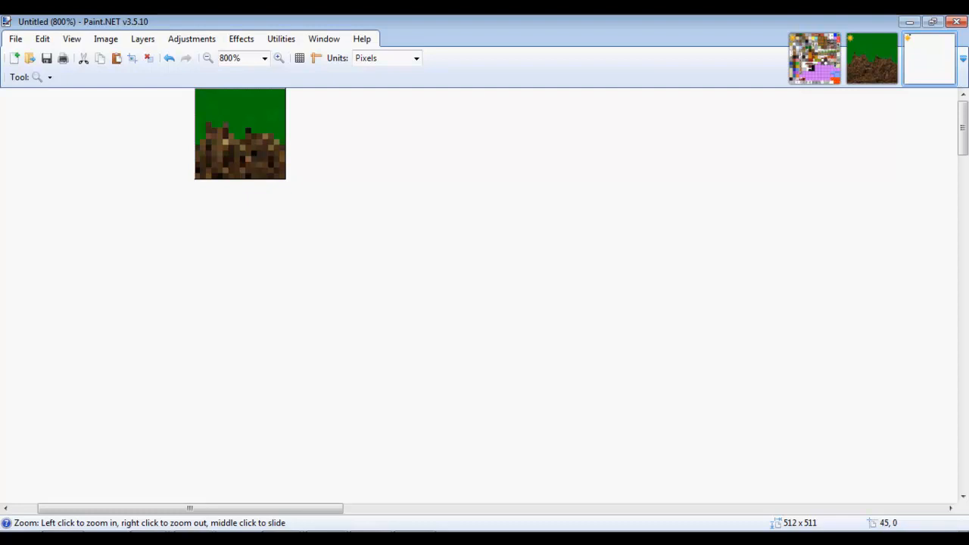
left_click(217, 118)
right_click(616, 210)
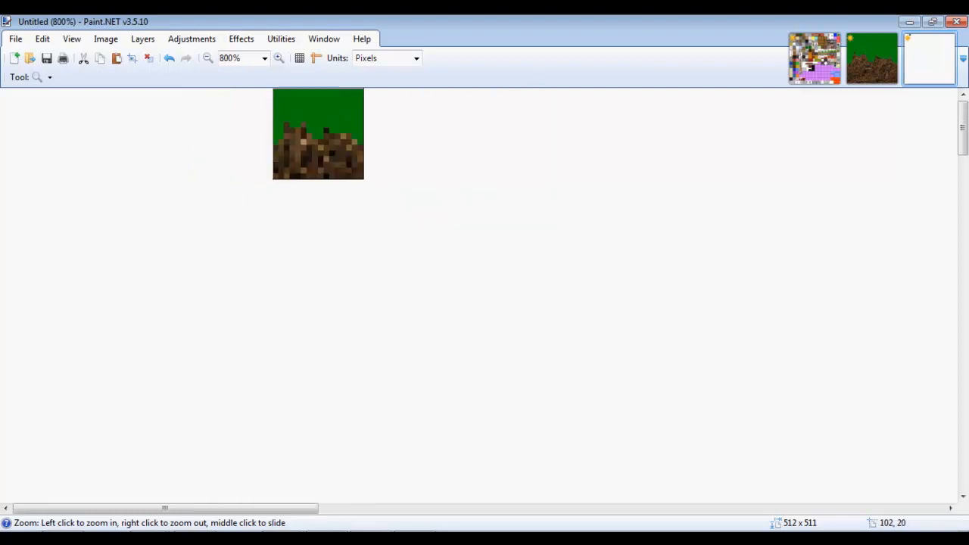
Duplicate the grass tile into a seamless row of three, the third at 80,0.
key("m")
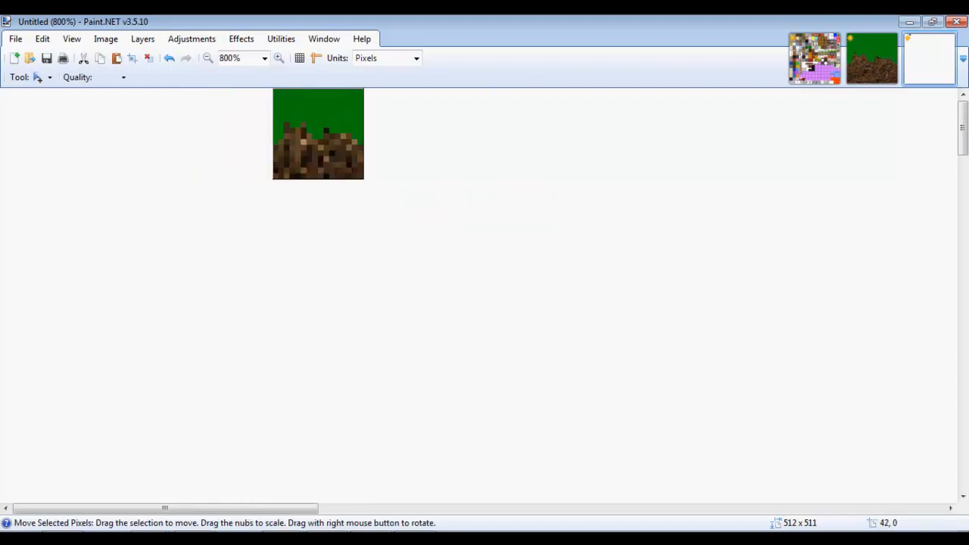
left_click_drag(306, 116, 476, 116)
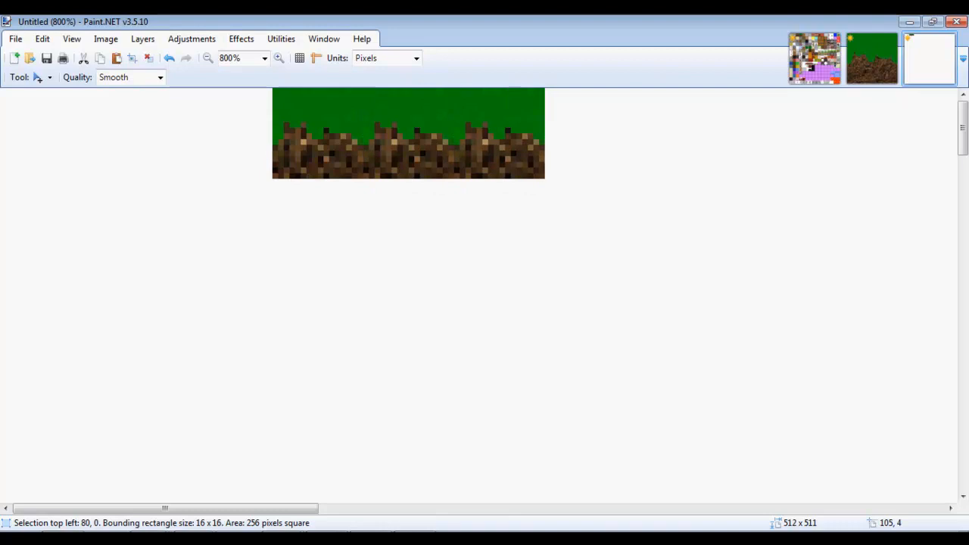
mouse_move(599, 114)
left_mouse_down()
mouse_move(605, 119)
mouse_move(599, 114)
left_mouse_up()
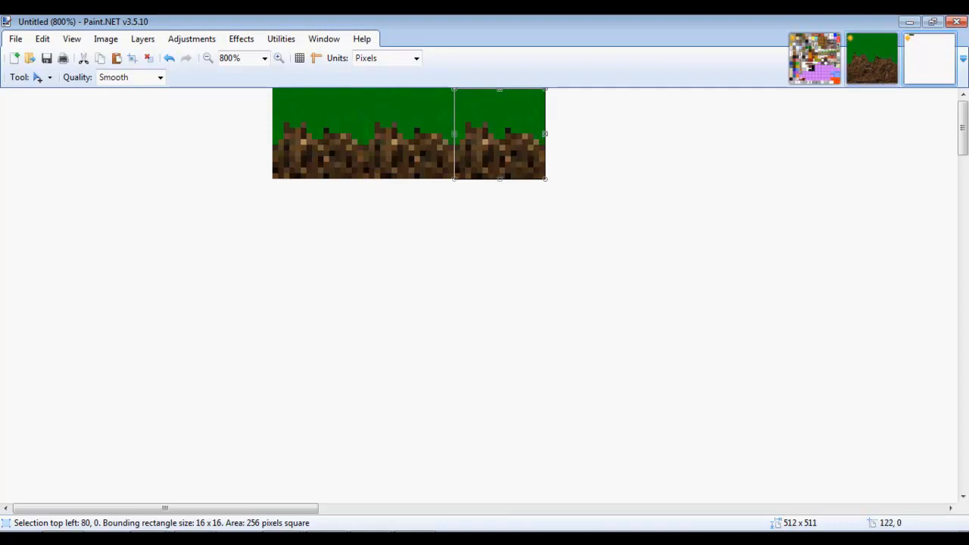
left_click(815, 60)
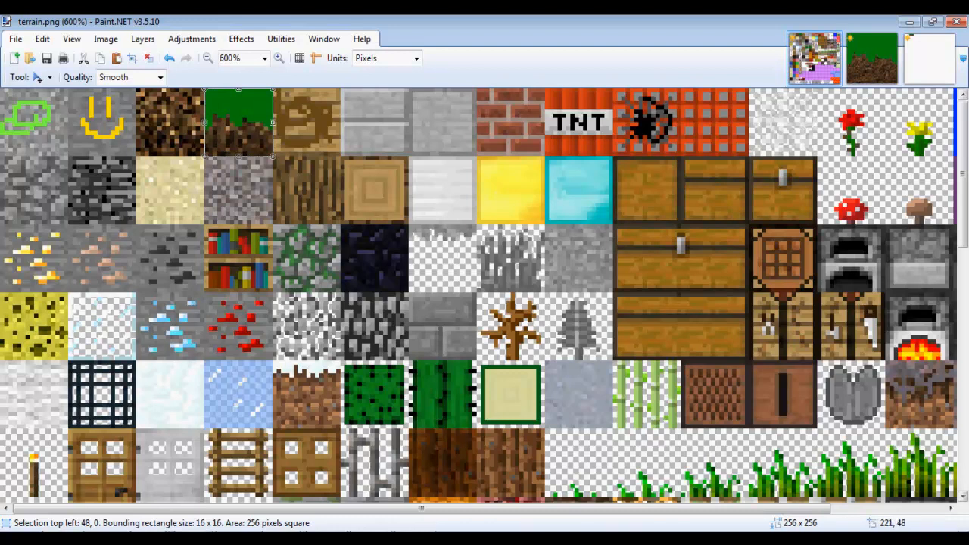
Paste three copies of the dirt tile in a row beneath the grass tiles in Untitled.
left_click_drag(223, 114, 155, 114)
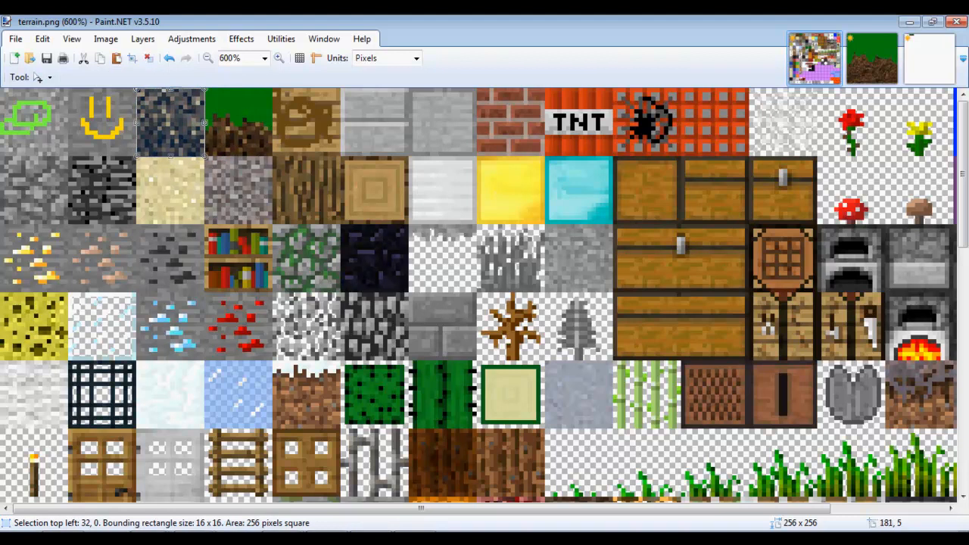
left_click(930, 59)
key("ctrl+v")
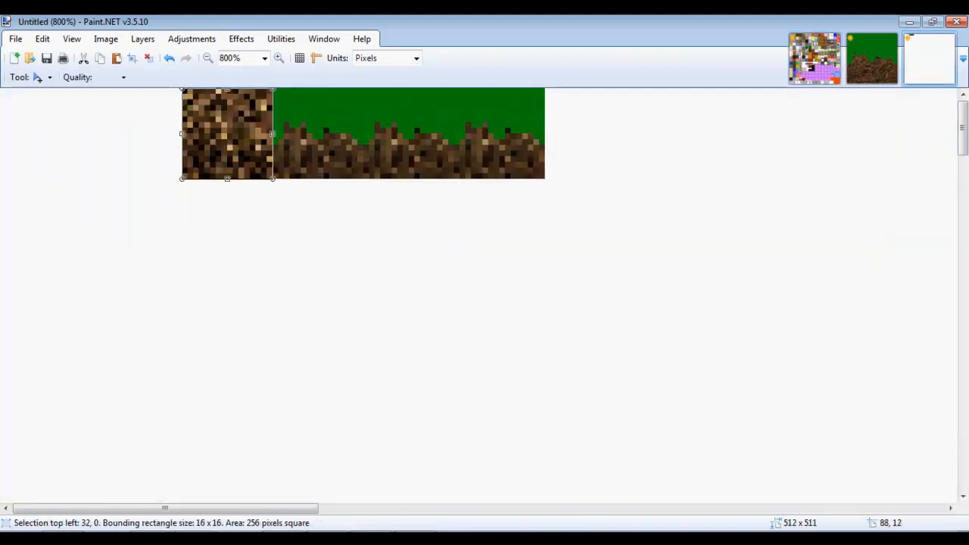
left_click_drag(235, 155, 335, 240)
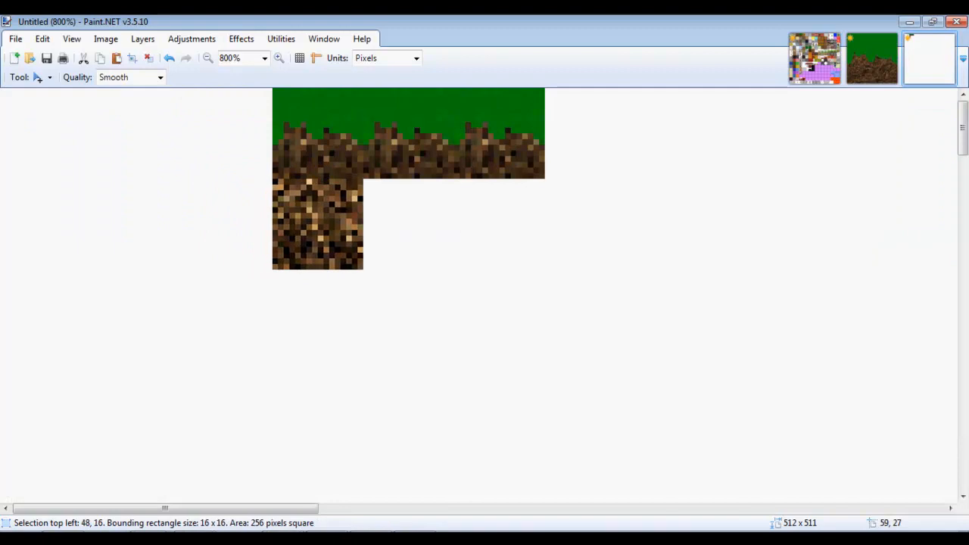
key("ctrl+v")
left_click_drag(245, 127, 433, 224)
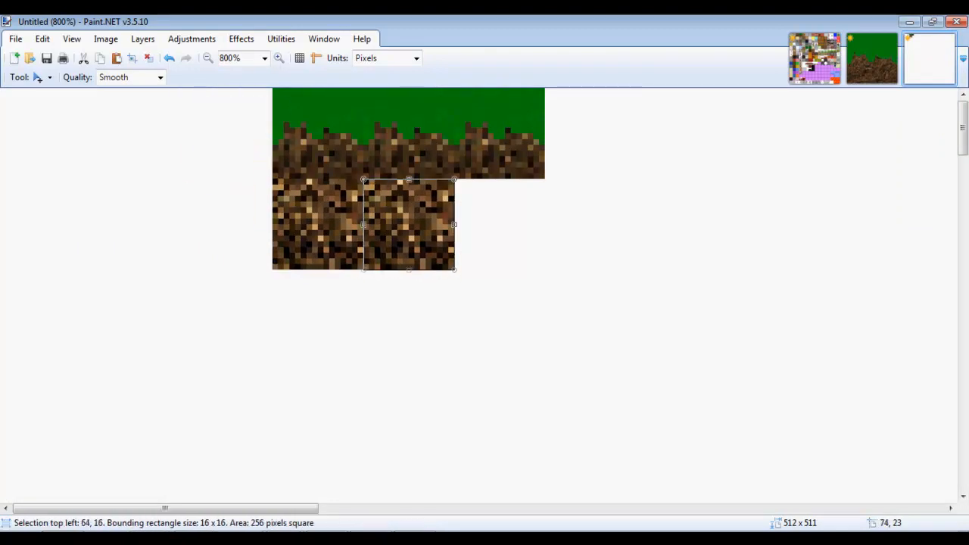
key("ctrl+v")
left_click_drag(233, 128, 506, 218)
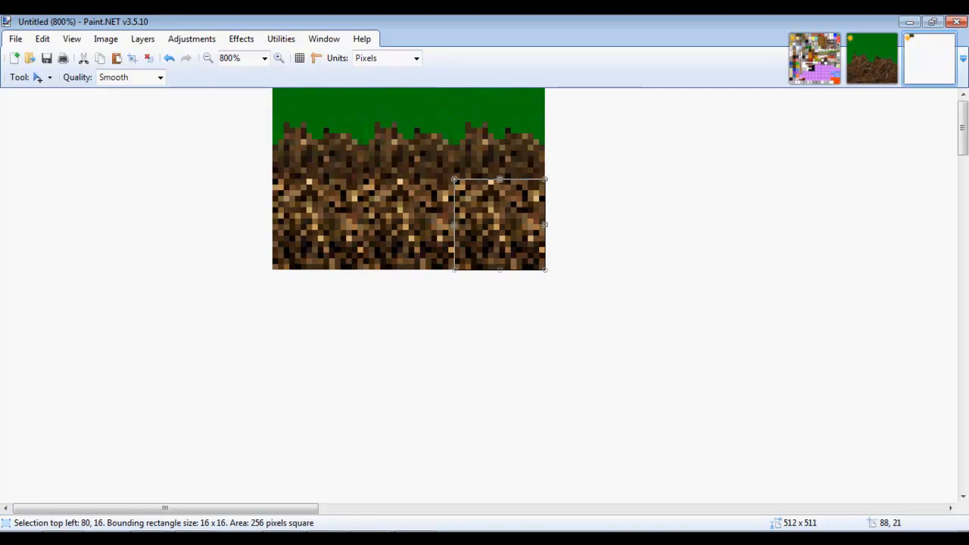
Take the third grass tile from Untitled and paste it into terrain.png.
left_click_drag(503, 210, 519, 198)
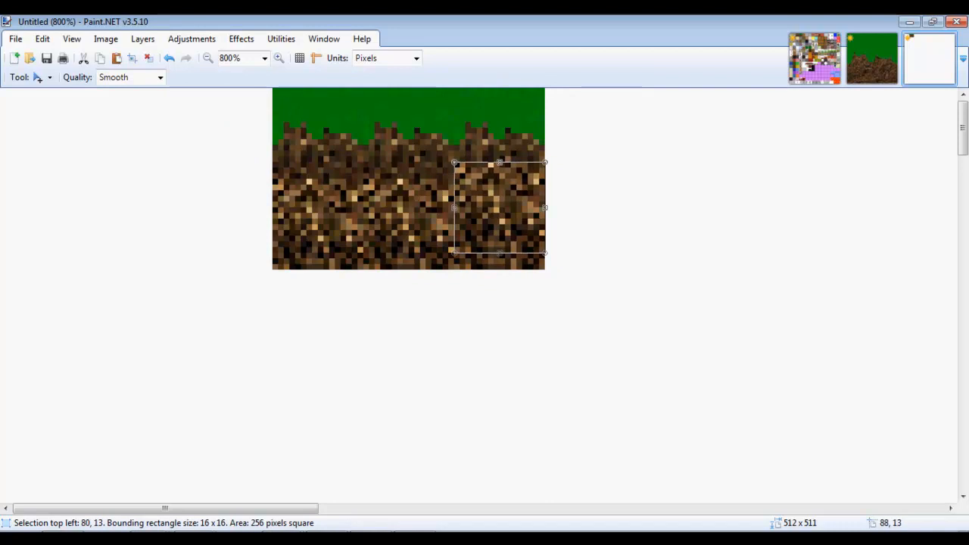
left_click_drag(482, 193, 493, 105)
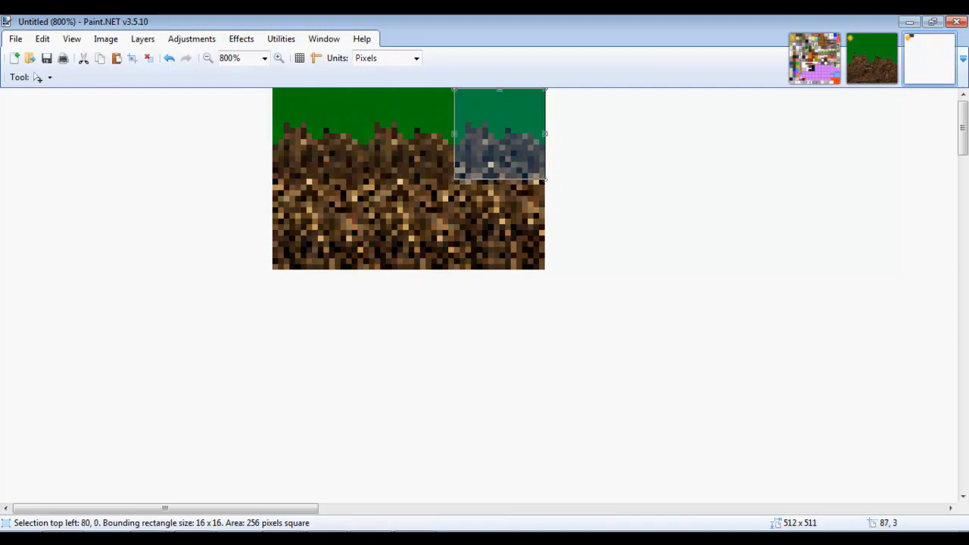
left_click(814, 58)
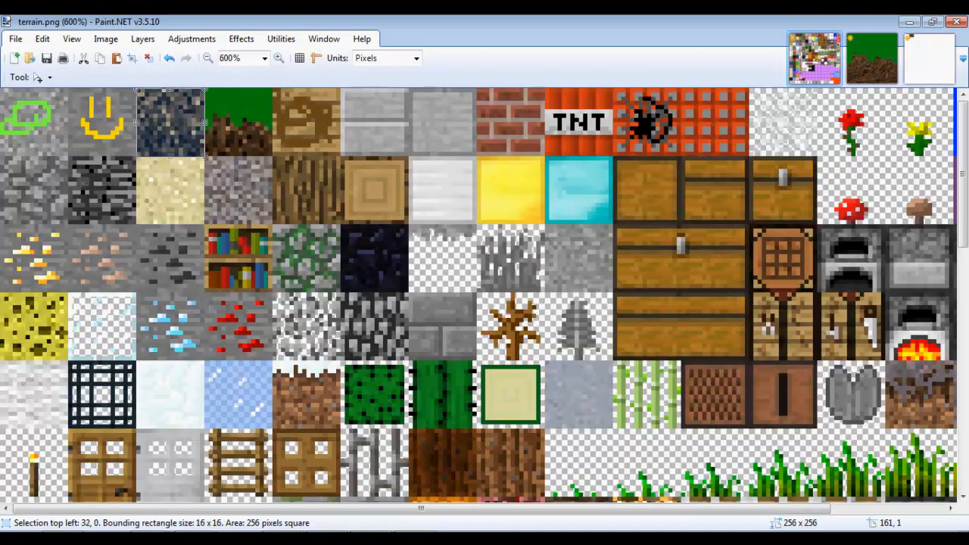
key("ctrl+v")
Place the grass tile in its slot and the new dirt tile at 32,0 in terrain.png.
left_click_drag(401, 130, 256, 130)
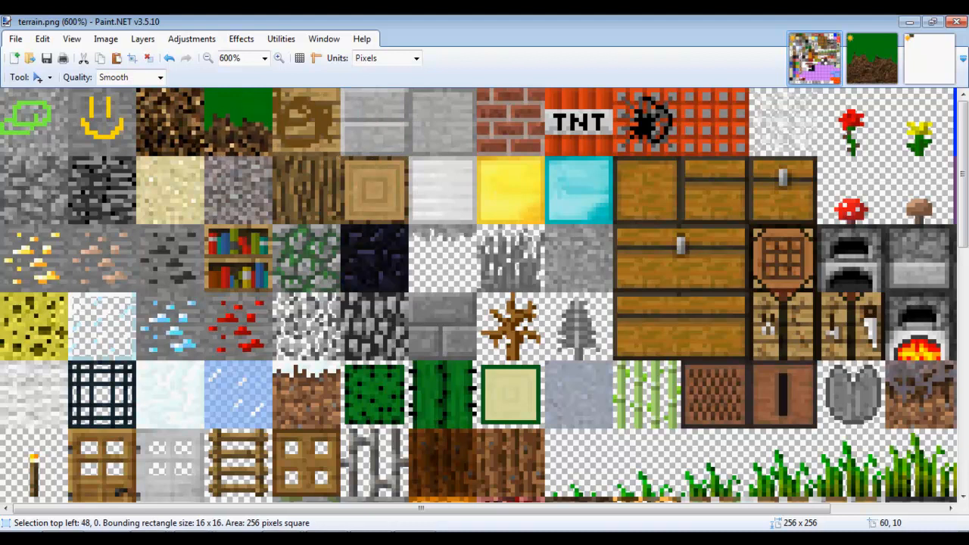
left_click(929, 59)
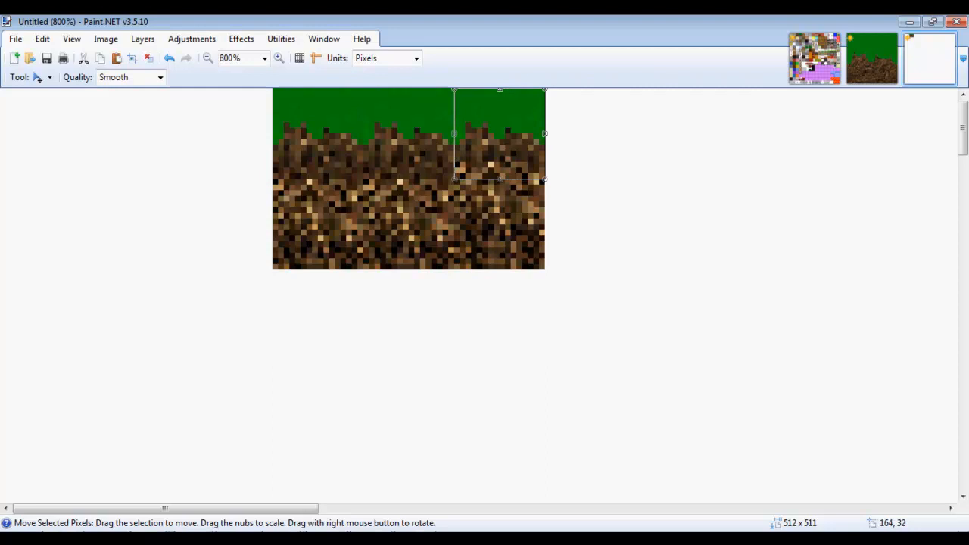
key("m")
left_click_drag(496, 148, 496, 240)
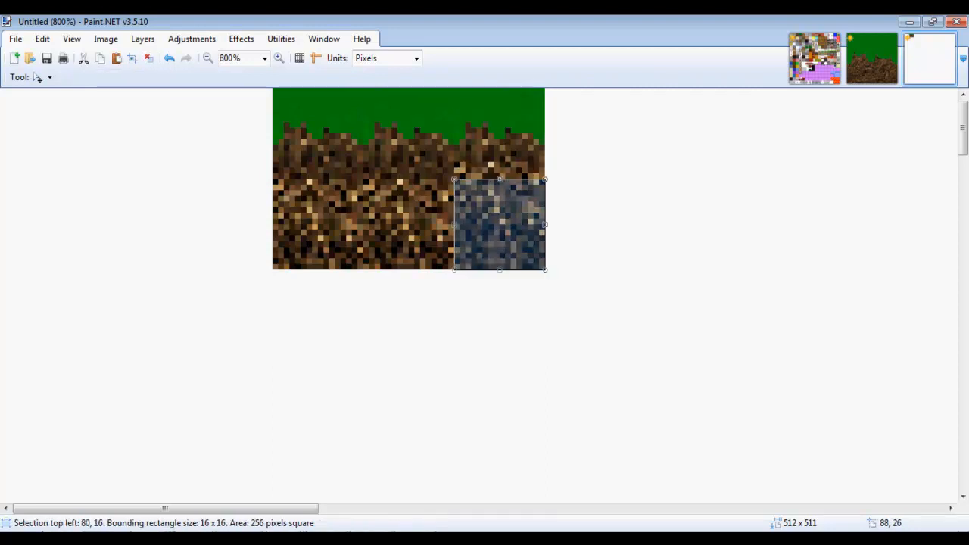
left_click(814, 58)
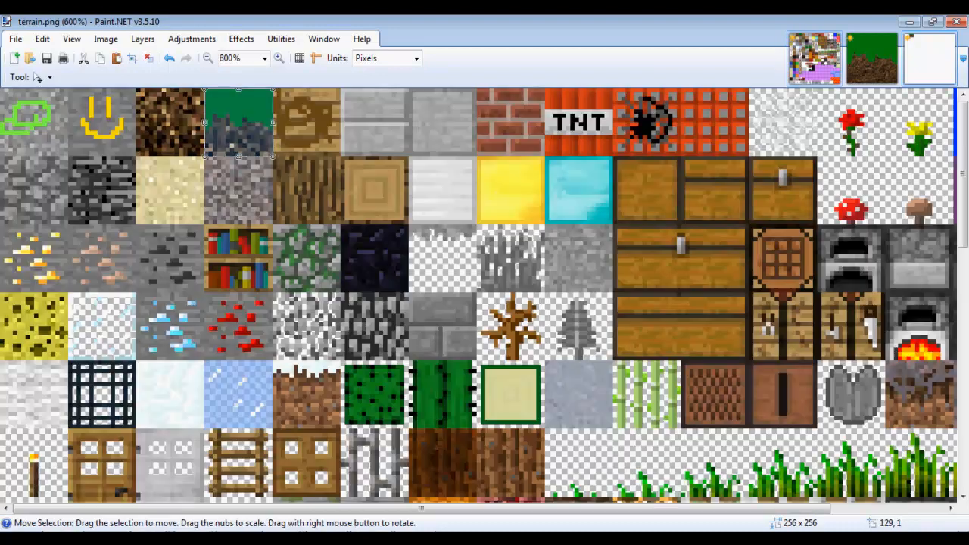
left_click_drag(387, 199, 183, 130)
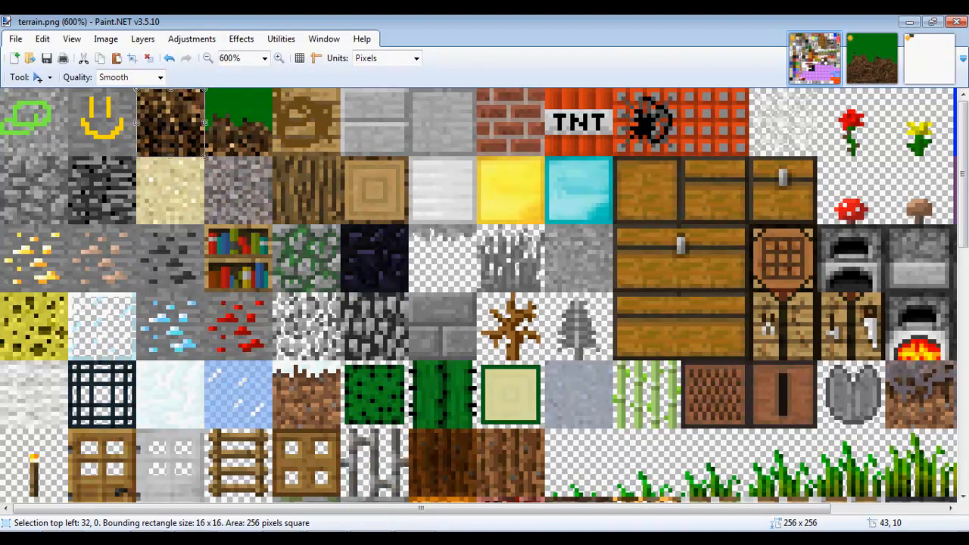
Save terrain.png and minimize Paint.NET.
left_click(15, 39)
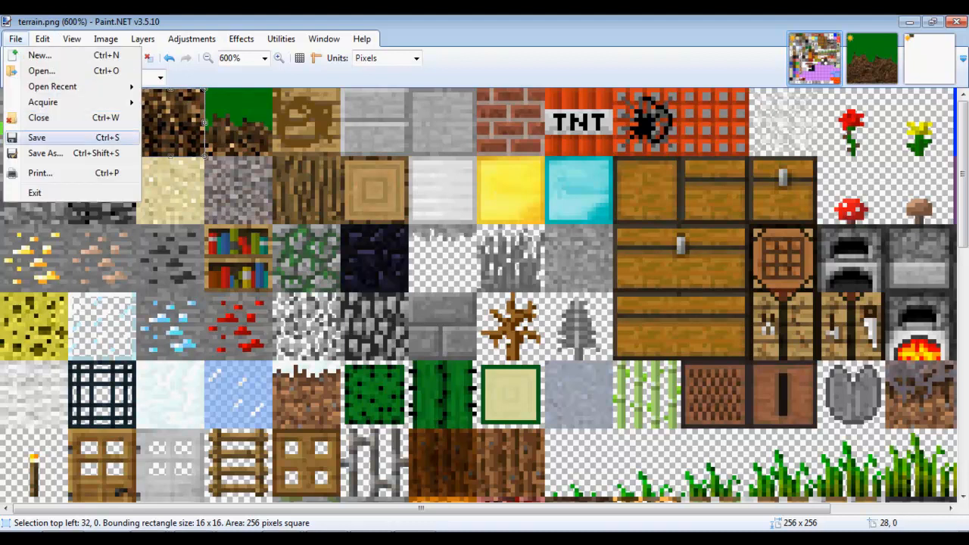
left_click(38, 138)
left_click(956, 22)
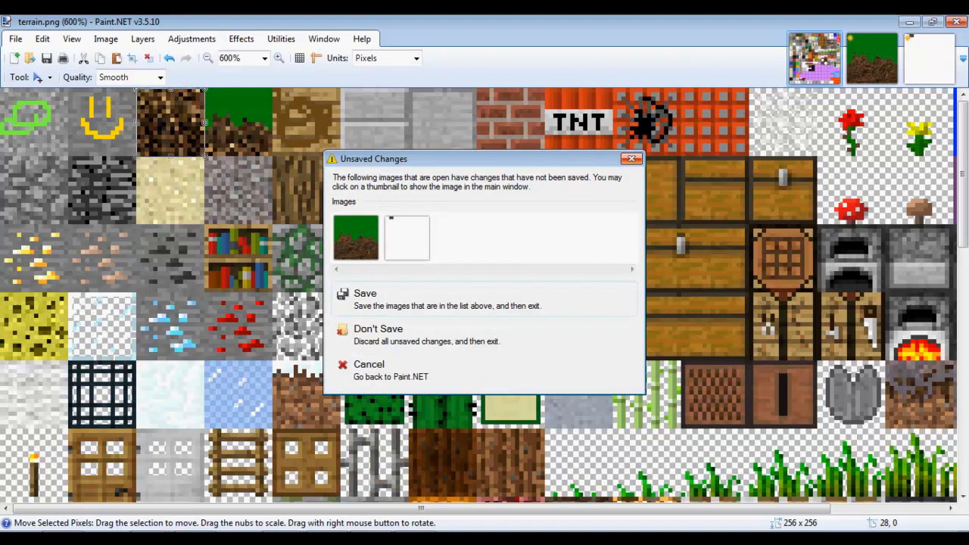
left_click(368, 369)
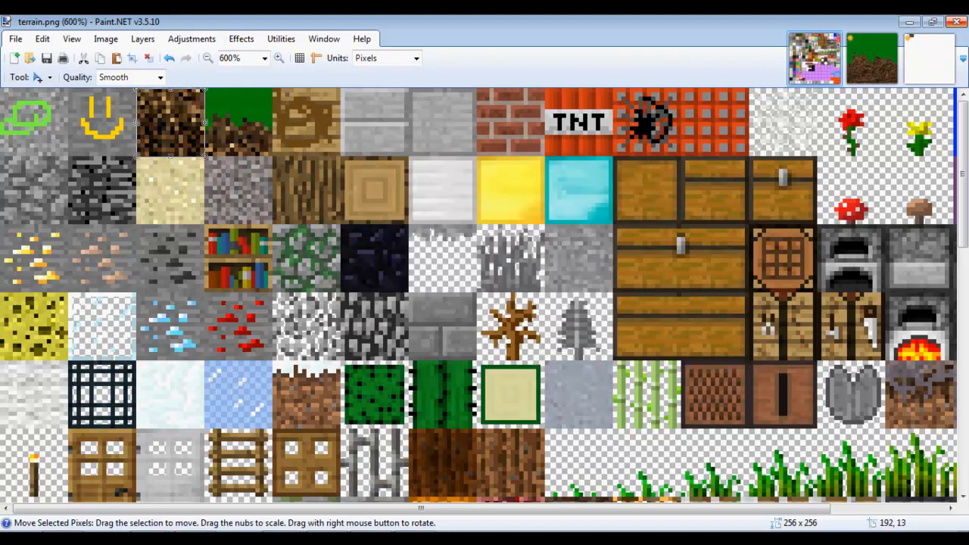
left_click(910, 22)
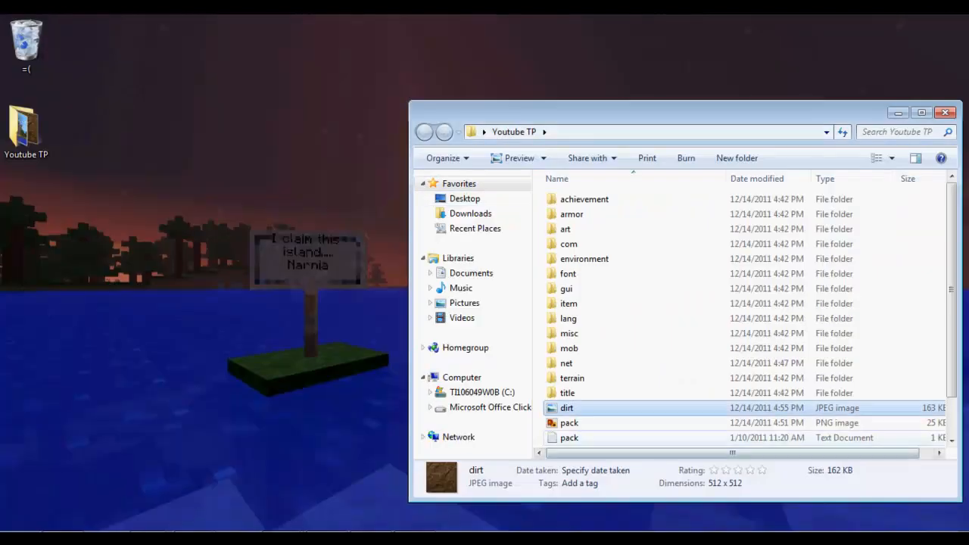
Move dirt.jpg to the desktop and zip all 19 Youtube TP items into Youtube TP.zip.
left_click_drag(566, 407, 132, 303)
left_click_drag(606, 112, 424, 65)
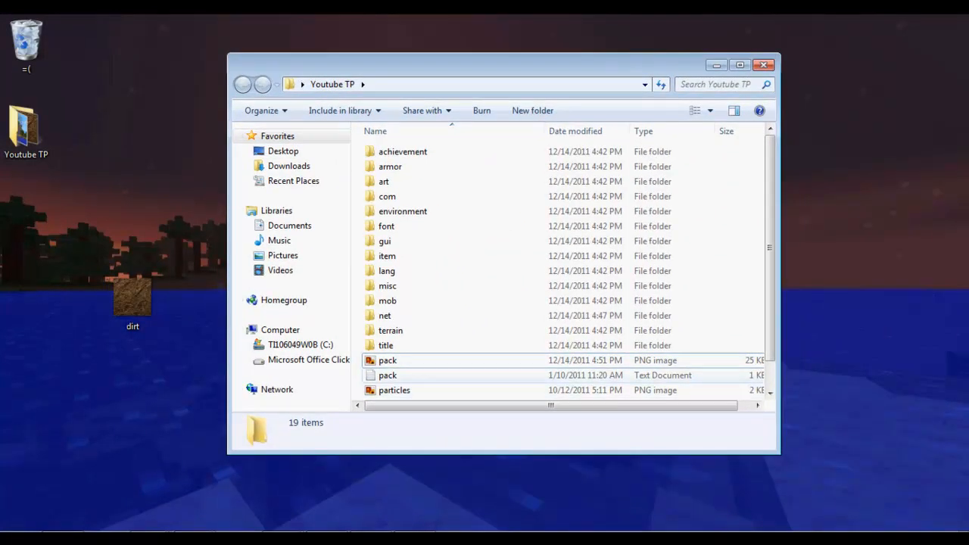
scroll(485, 347, "down", 2)
left_click_drag(575, 398, 542, 112)
right_click(455, 242)
left_click(511, 324)
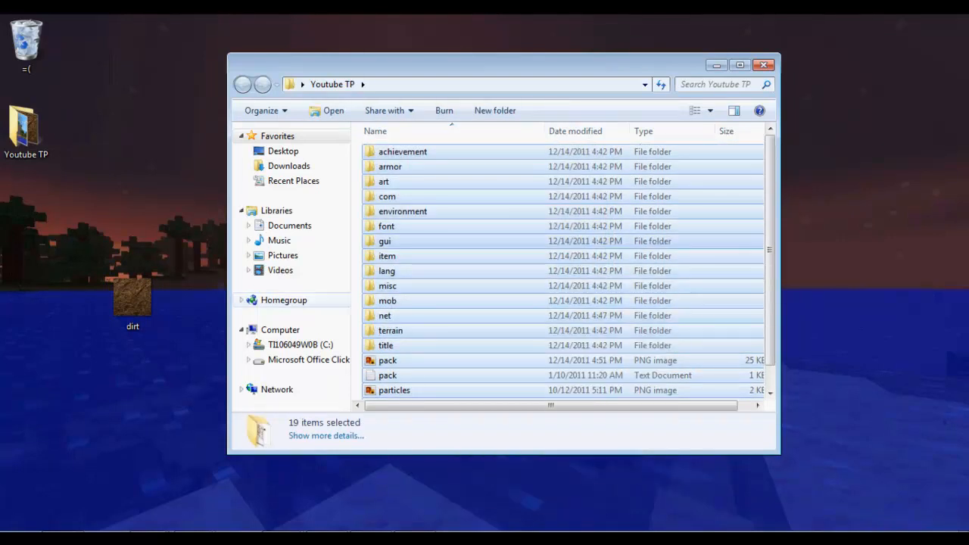
left_click(368, 288)
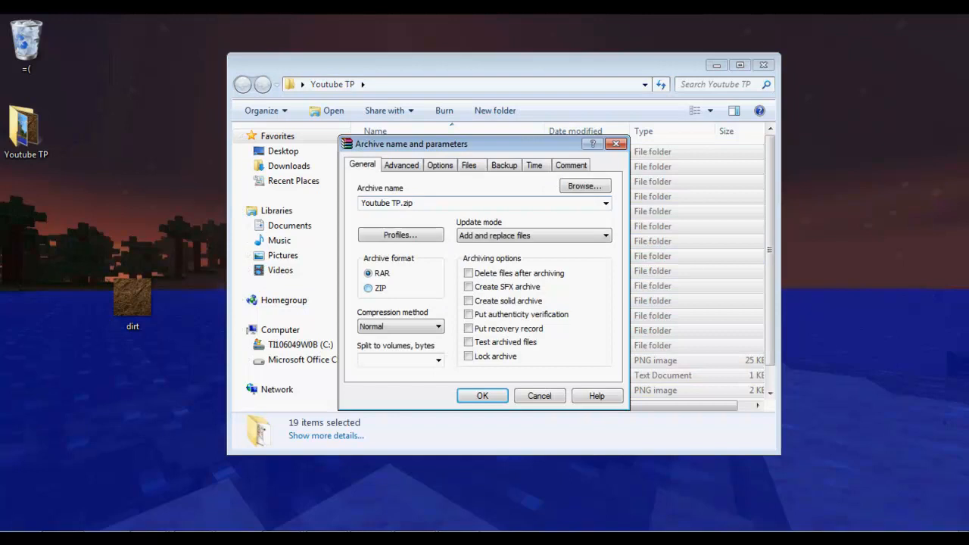
left_click(482, 395)
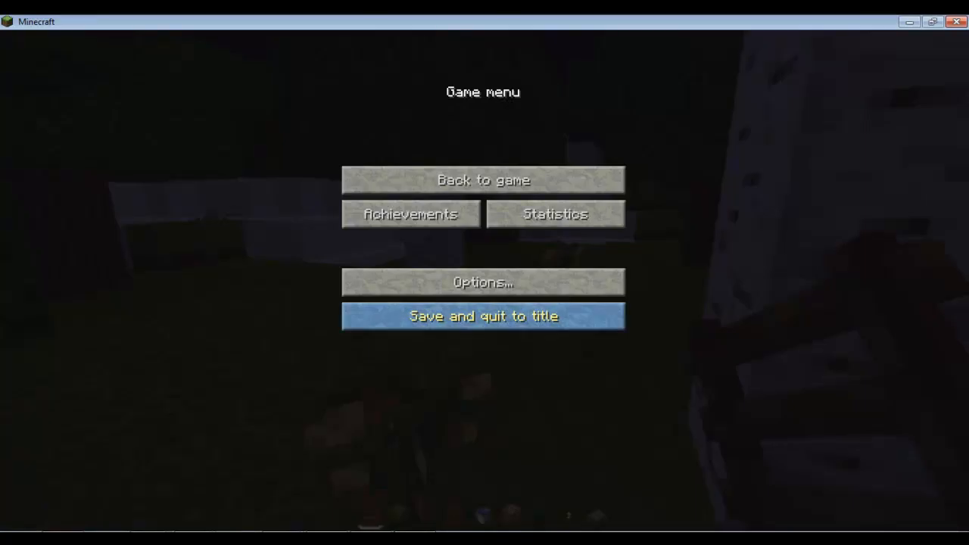
Save and quit the Minecraft world, open texture pack selection, and minimise the game.
left_click(483, 316)
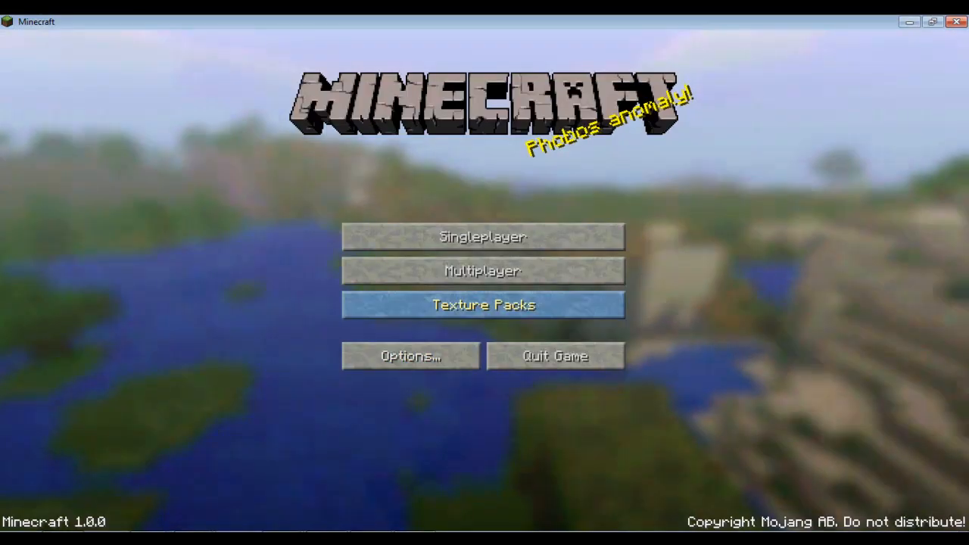
left_click(483, 305)
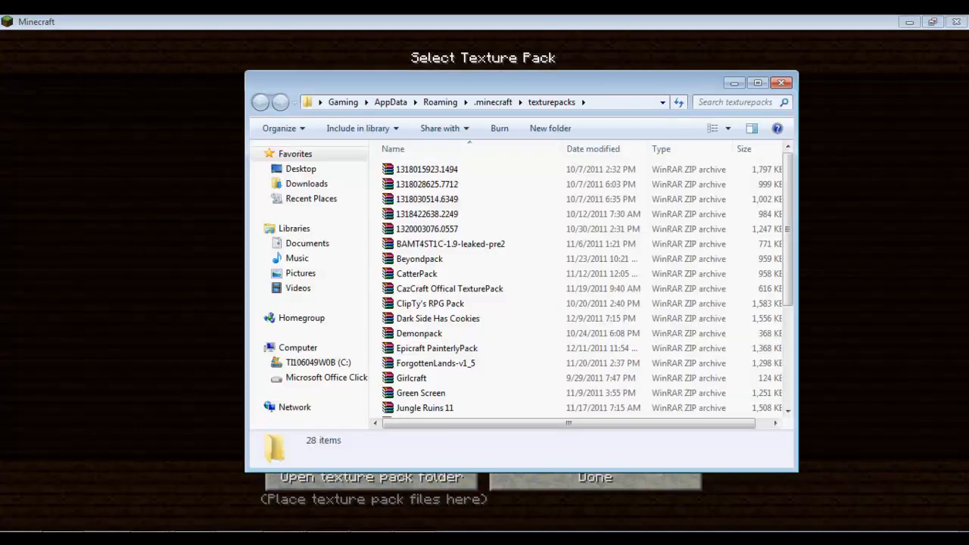
left_click(910, 22)
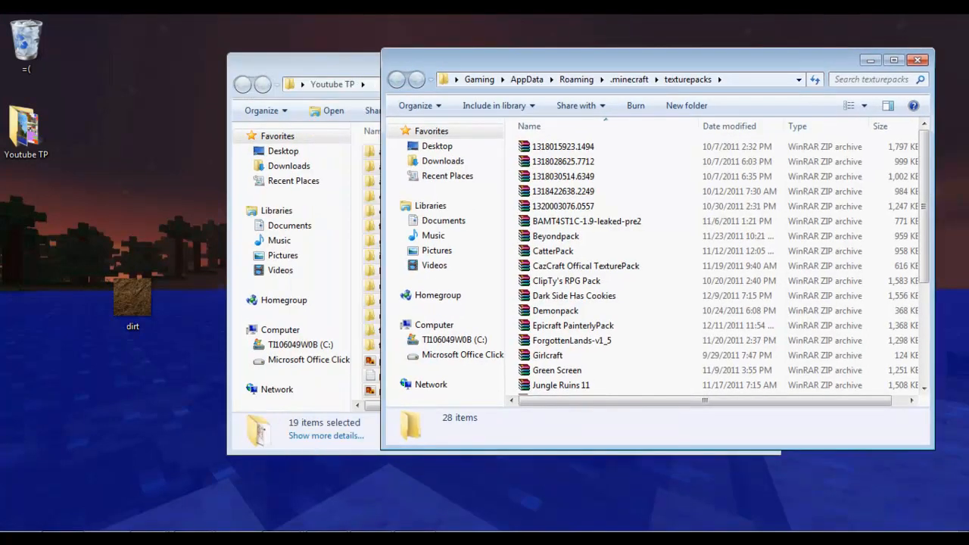
Start moving Youtube TP.zip into texturepacks, cancel it, and return to Minecraft.
key("alt+Tab")
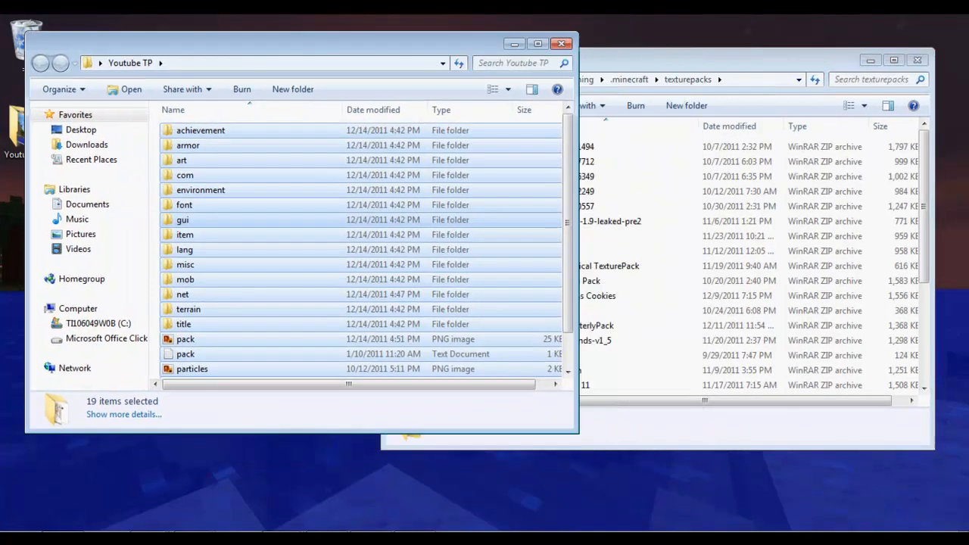
left_click_drag(567, 227, 568, 267)
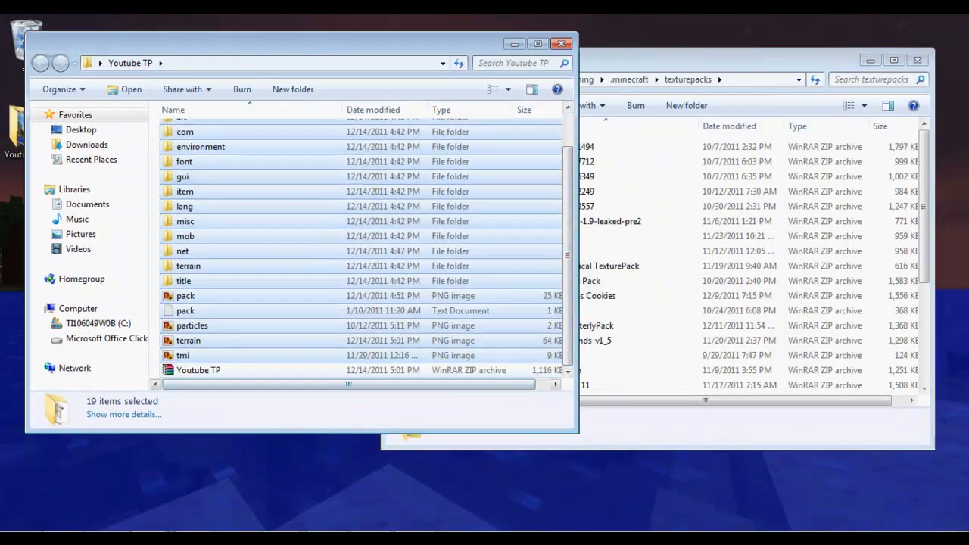
left_click(198, 370)
left_click_drag(681, 50, 681, 45)
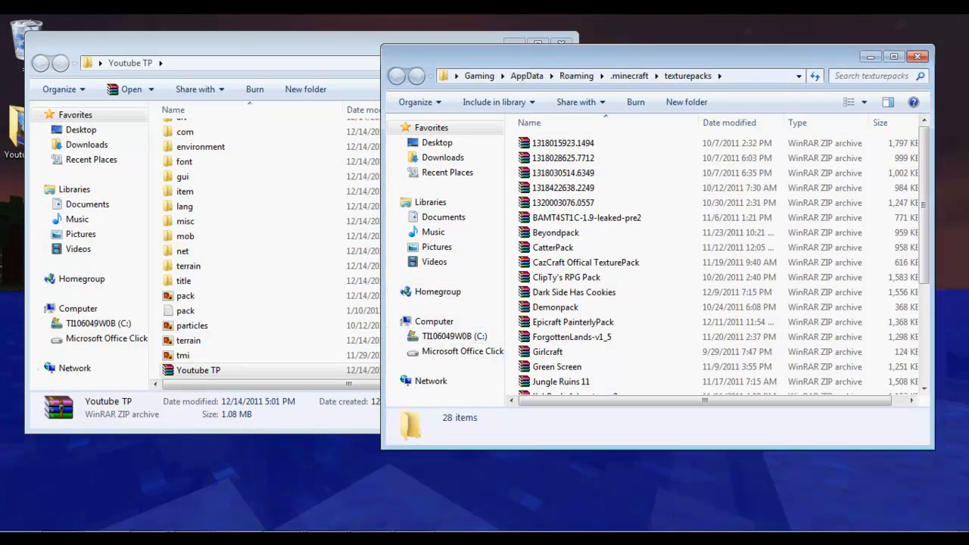
left_click_drag(199, 370, 606, 280)
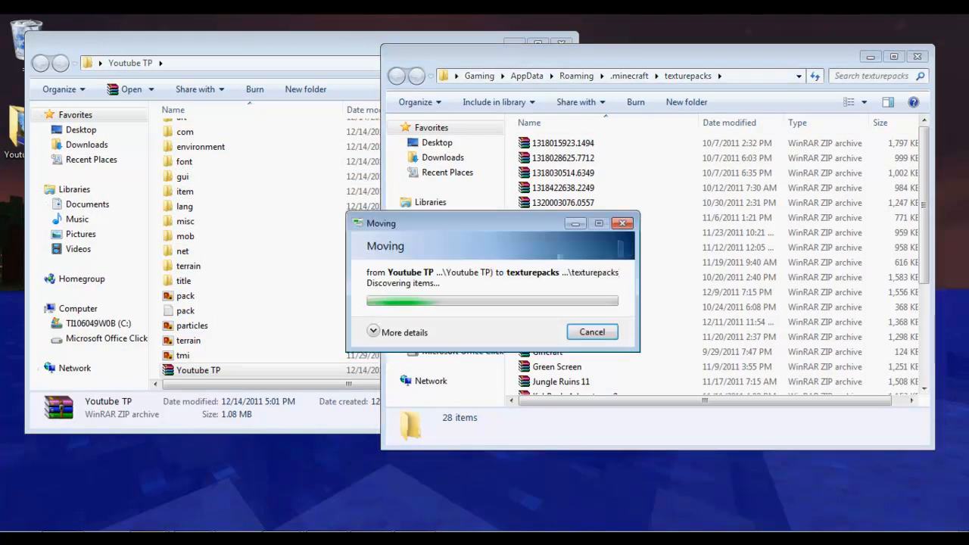
left_click(592, 332)
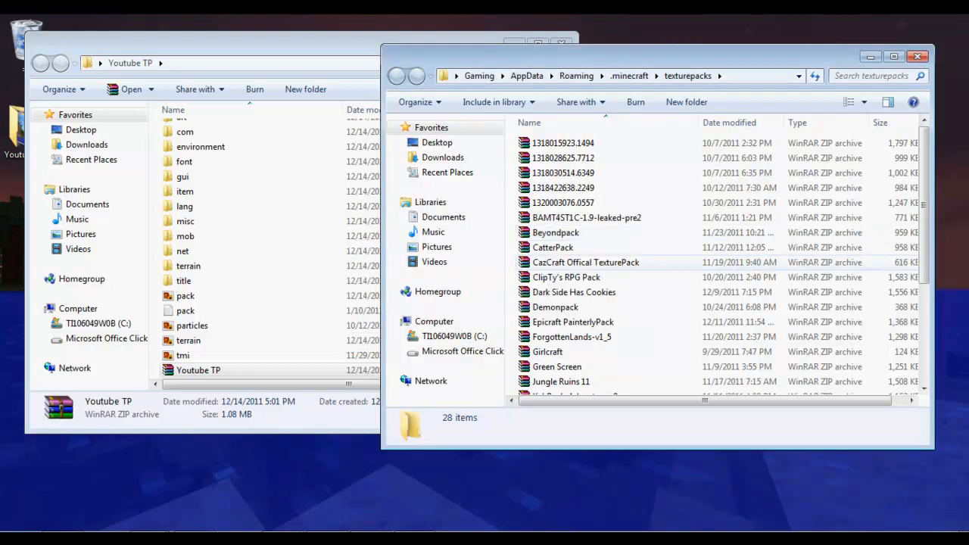
key("alt+Tab")
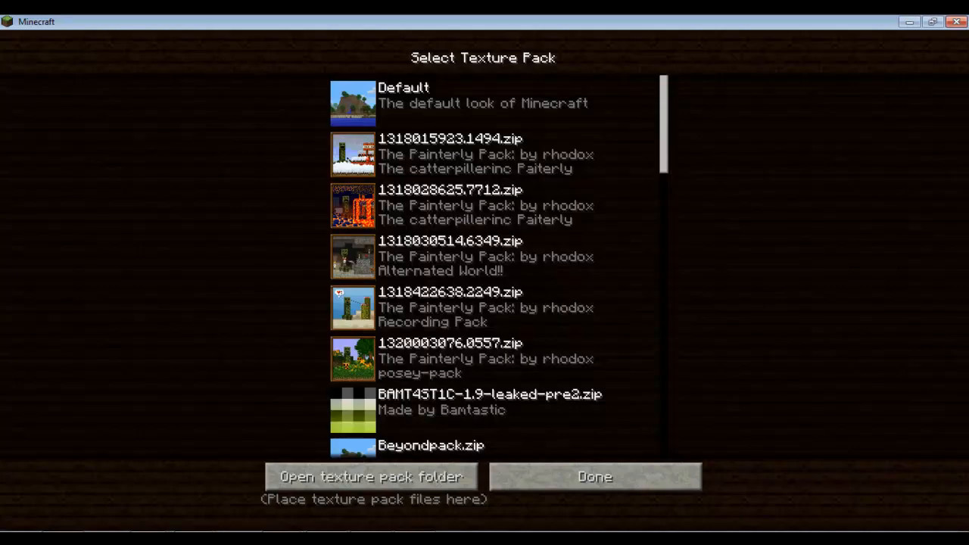
Switch Minecraft from the Youtube TP texture pack to a different pack and minimise the game.
scroll(484, 303, "down", 15)
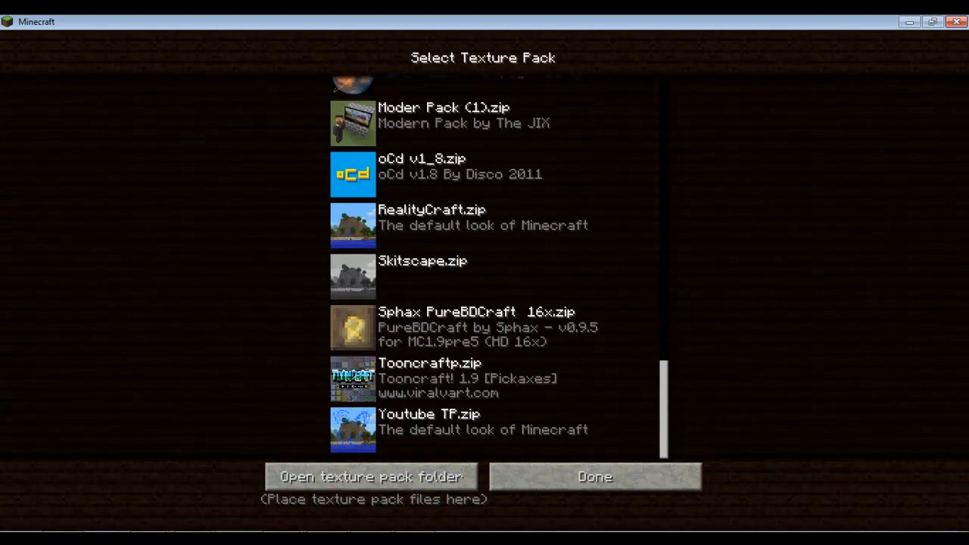
scroll(484, 265, "up", 10)
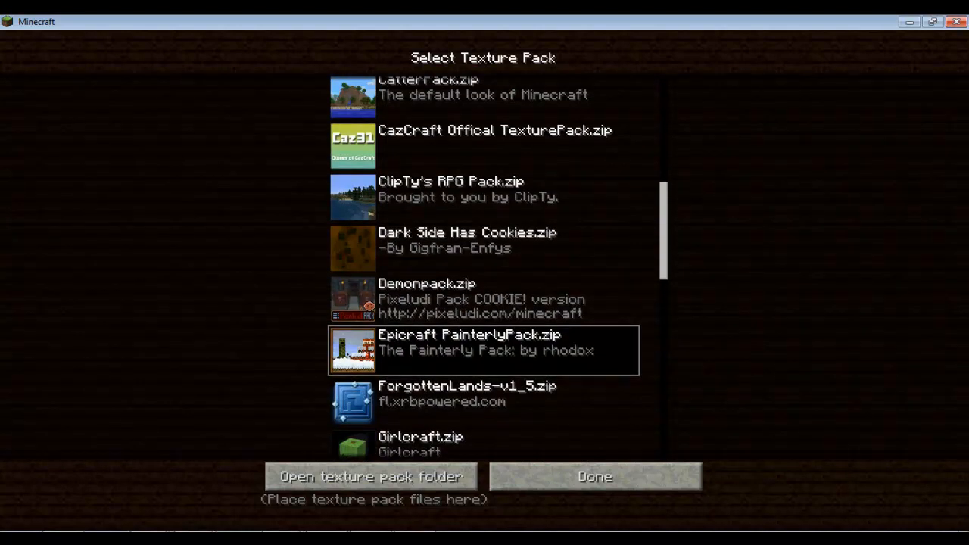
scroll(484, 265, "down", 10)
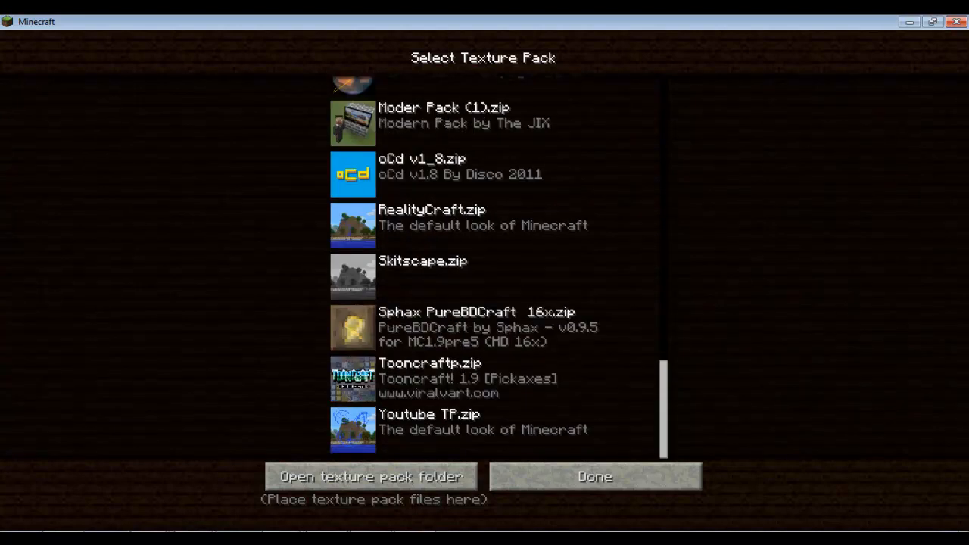
left_click(485, 430)
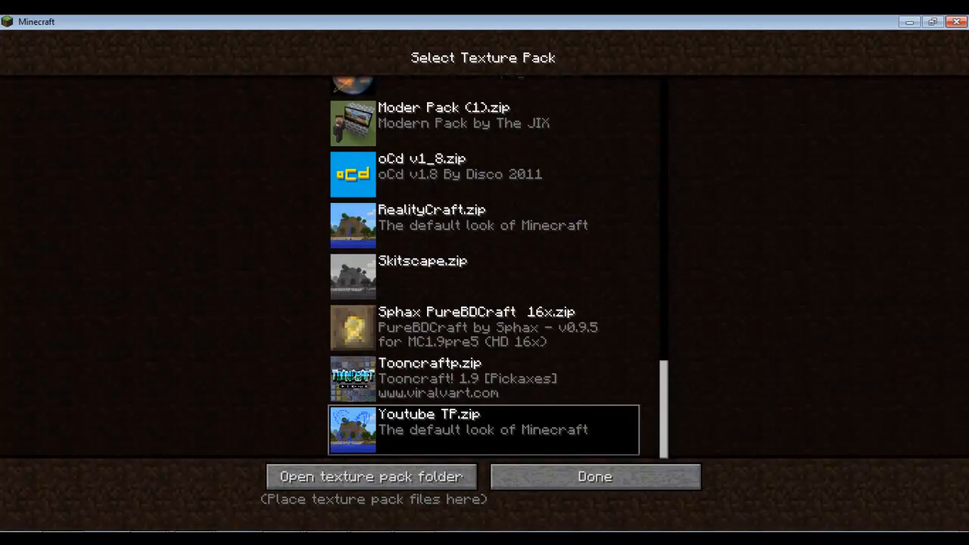
left_click(484, 225)
left_click(909, 22)
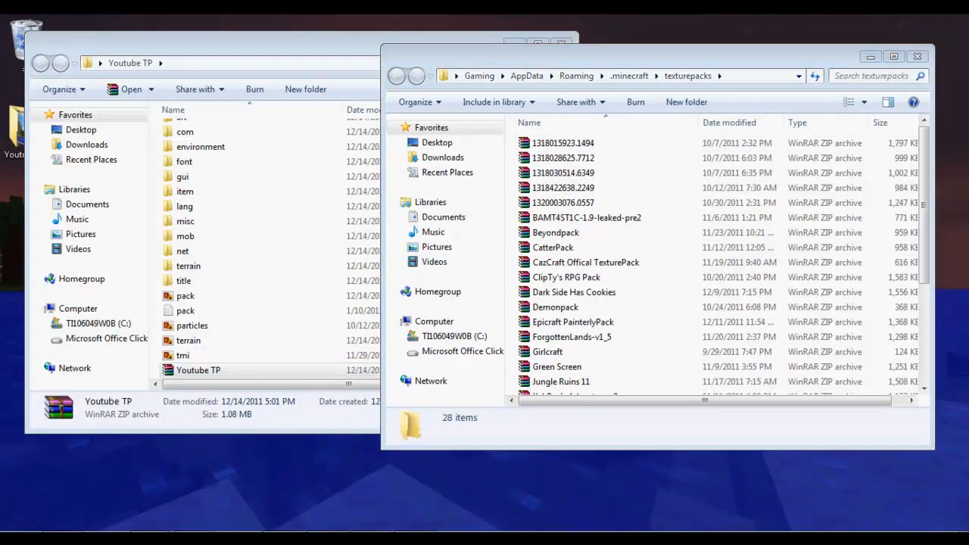
Replace the old Youtube TP.zip in texturepacks with the new one and return to the main menu.
left_click_drag(454, 336, 636, 337)
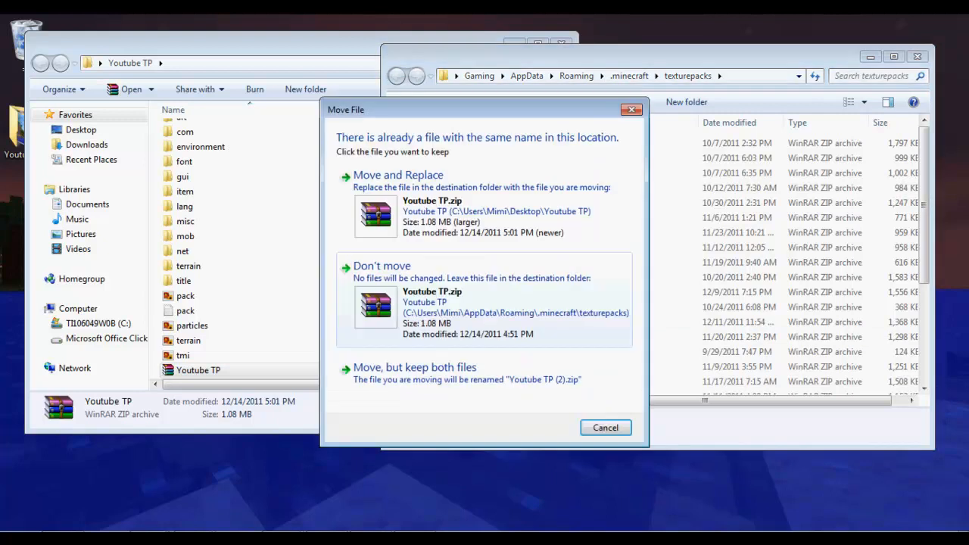
left_click(398, 176)
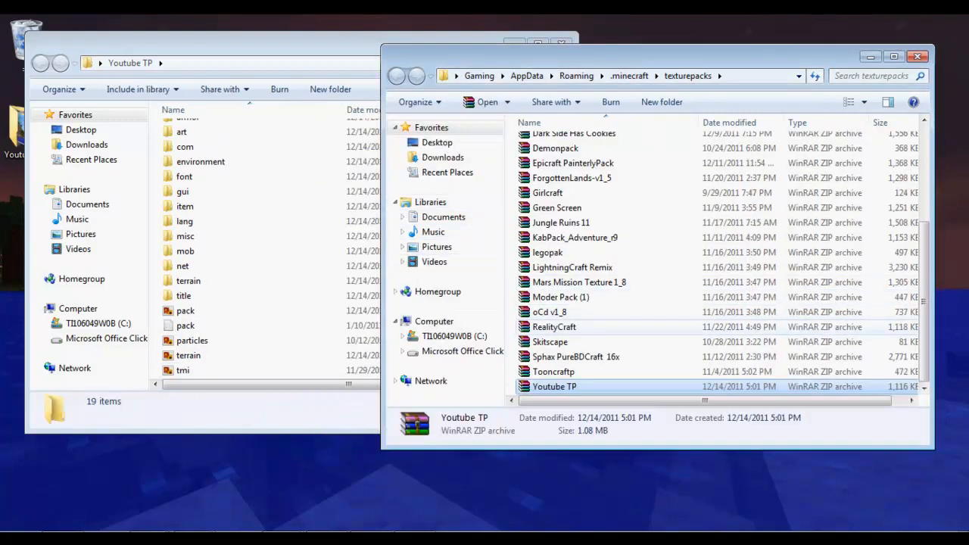
left_click(917, 57)
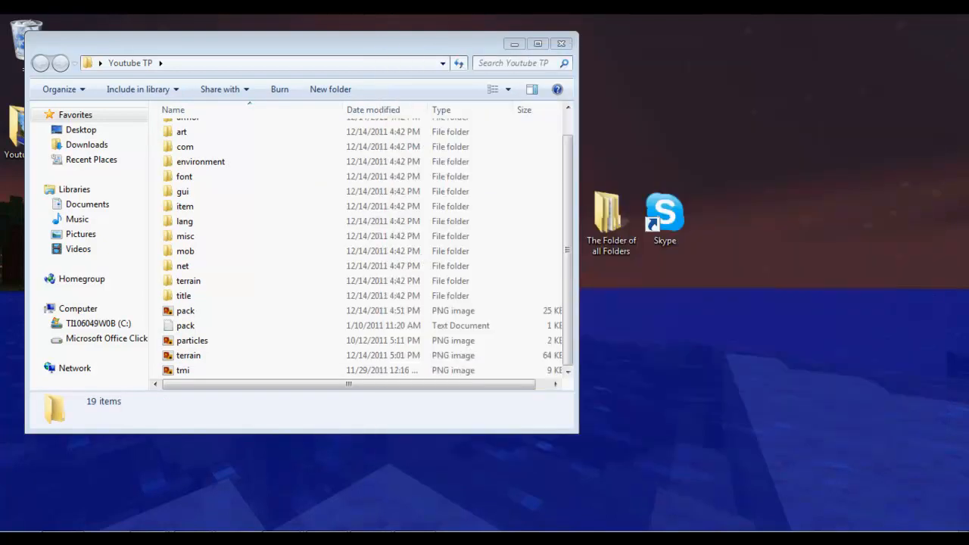
left_click(562, 42)
key("alt+Tab")
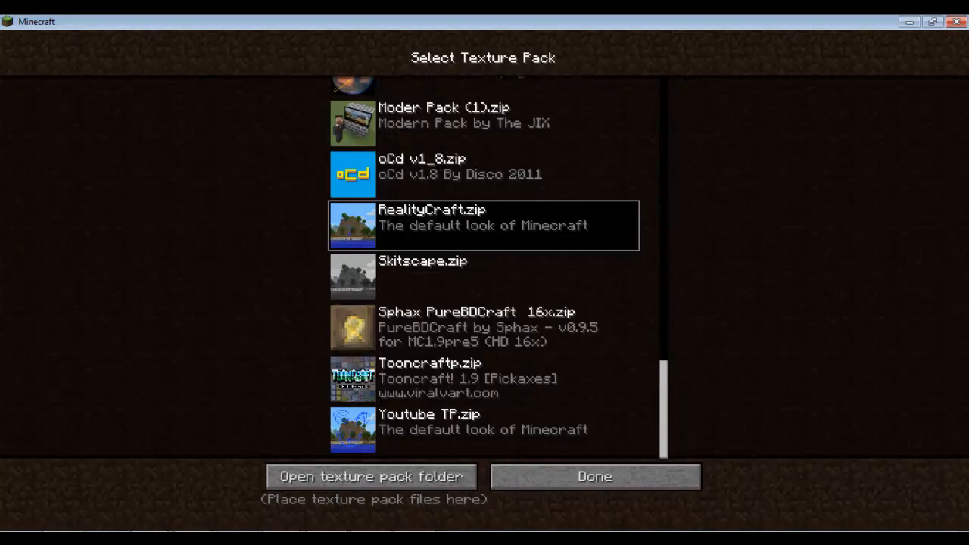
left_click(595, 476)
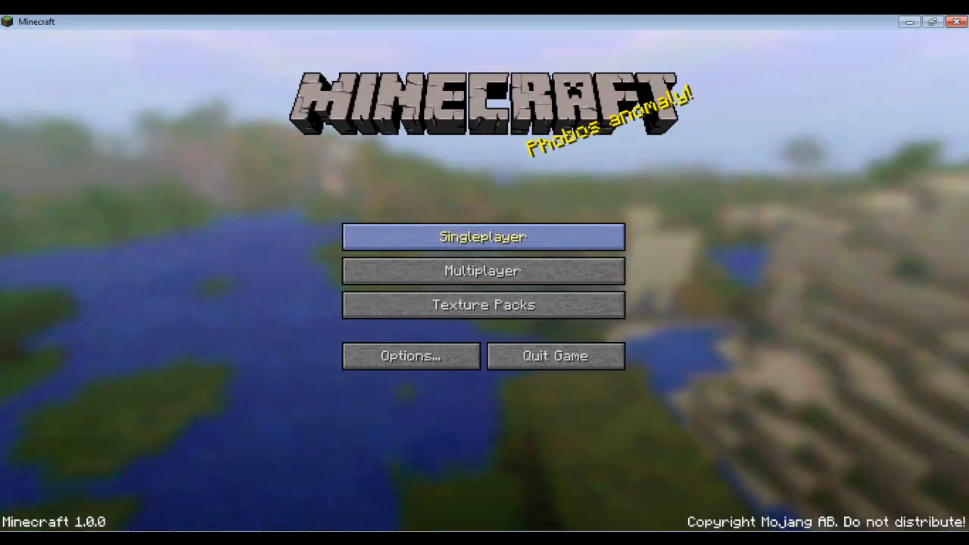
Load the CatKB singleplayer world and fly up to look over the terrain.
left_click(482, 234)
left_click(484, 102)
left_click(371, 470)
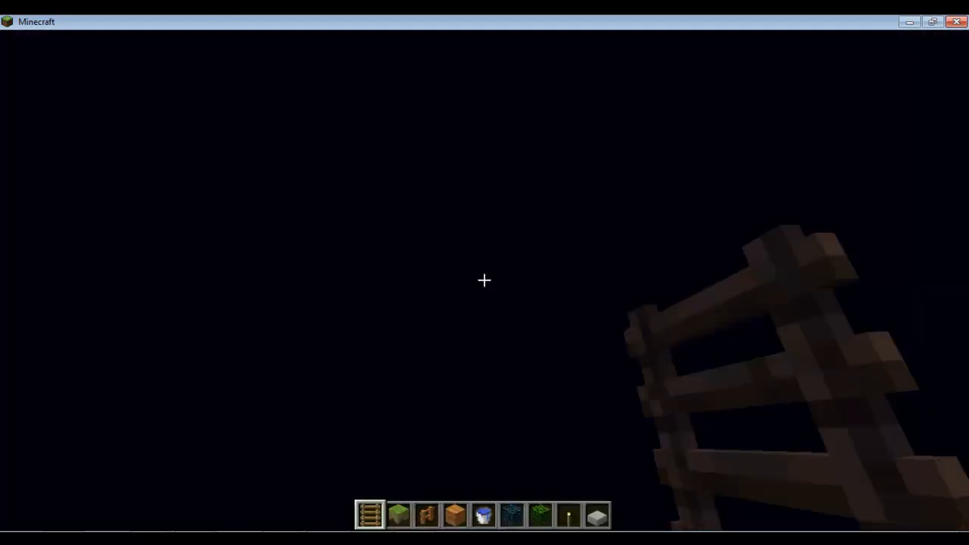
key("space")
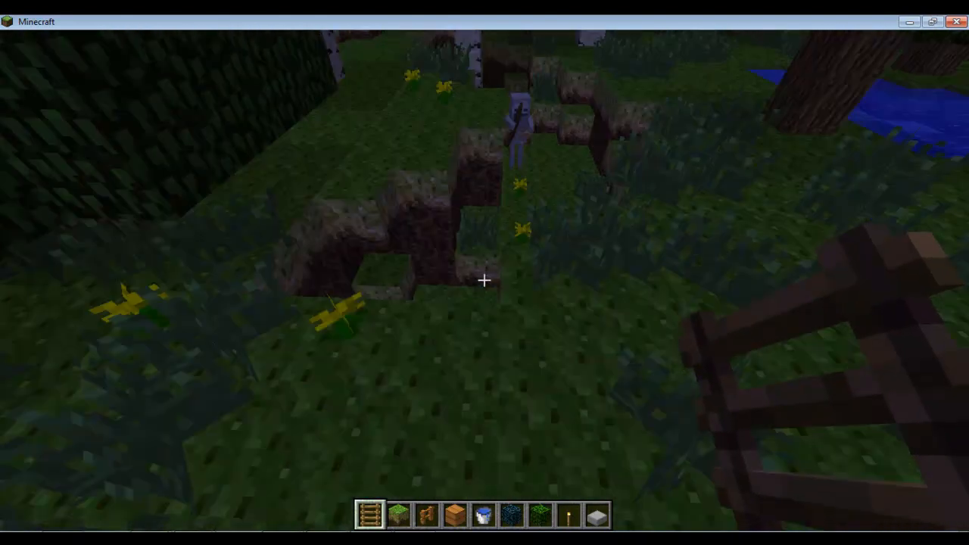
Save and quit, activate the Youtube TP texture pack, then reopen the CatKB world.
key("Escape")
left_click(484, 315)
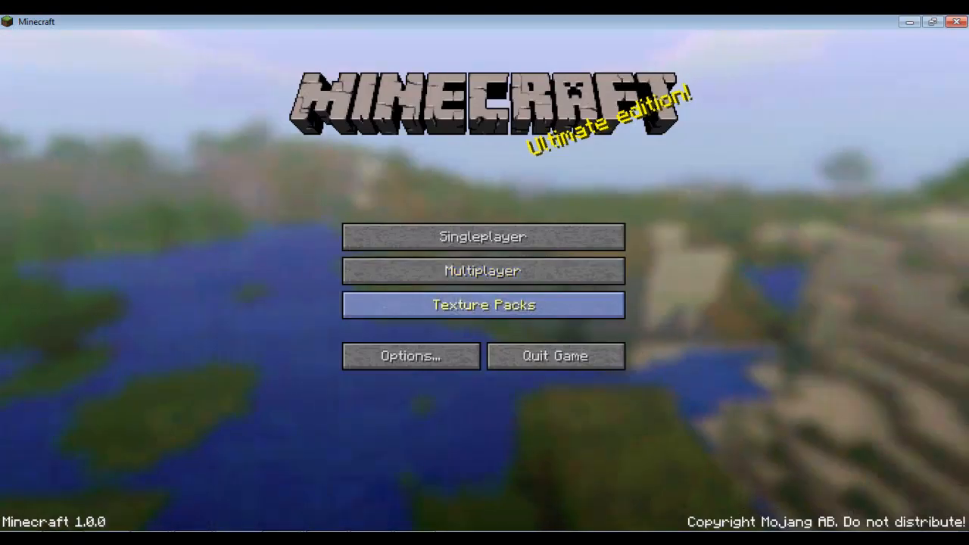
left_click(483, 304)
scroll(483, 304, "down", 5)
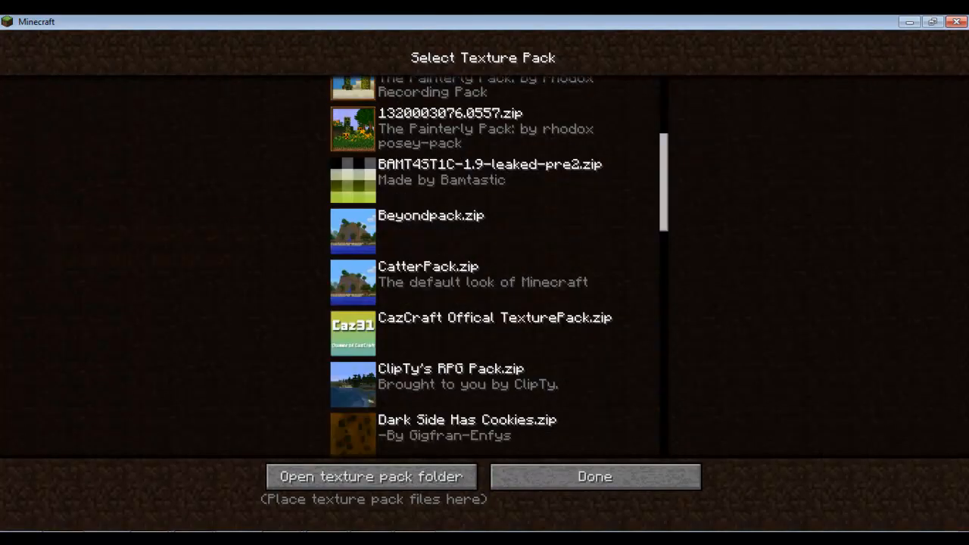
scroll(483, 304, "down", 10)
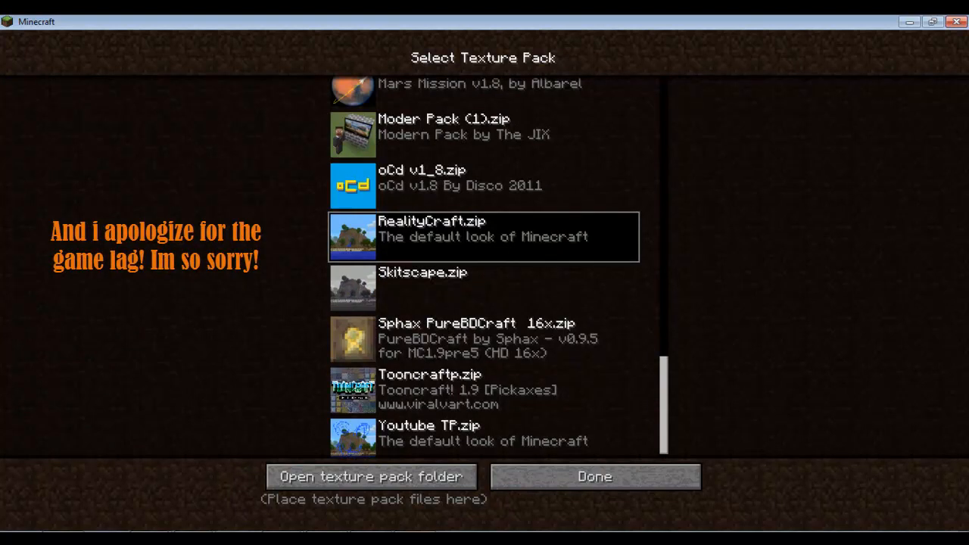
left_click(522, 437)
left_click(594, 476)
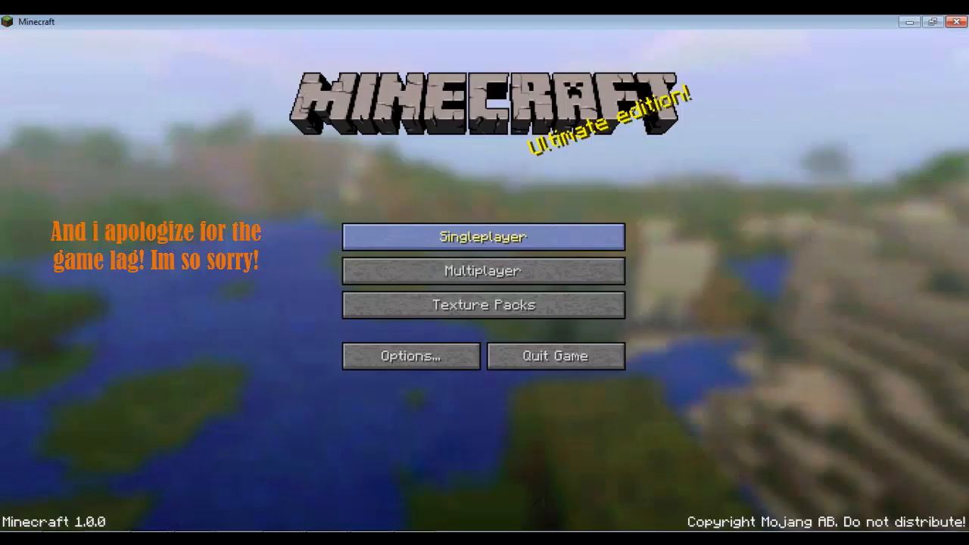
left_click(485, 235)
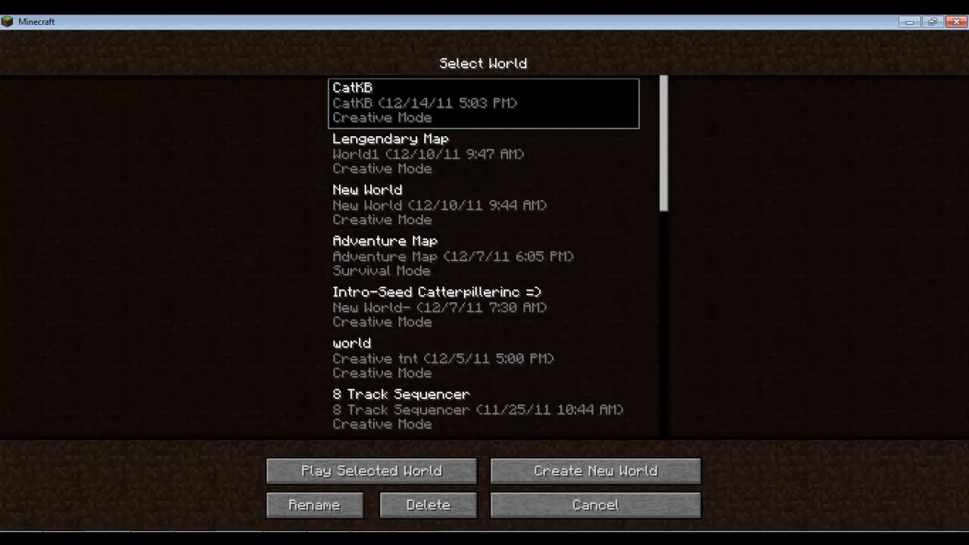
double_click(483, 103)
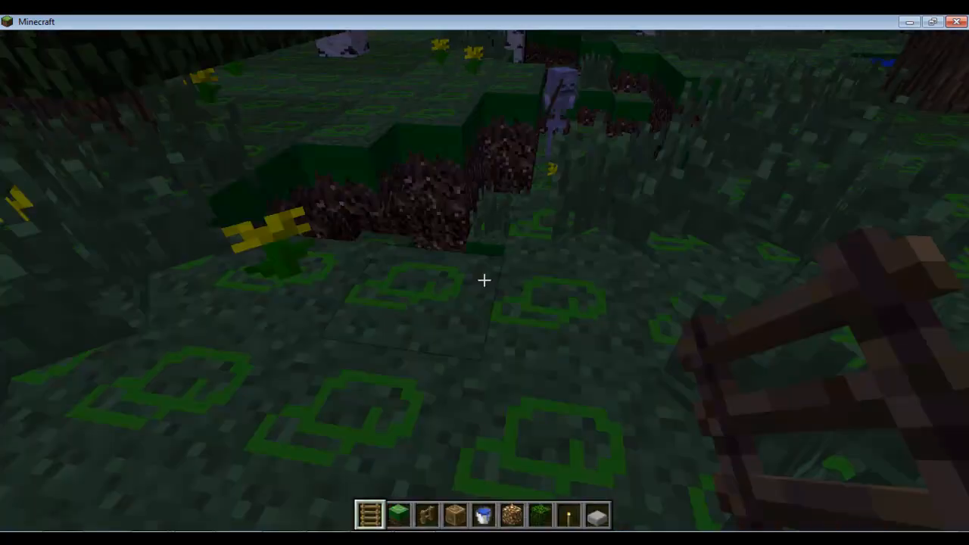
key("w")
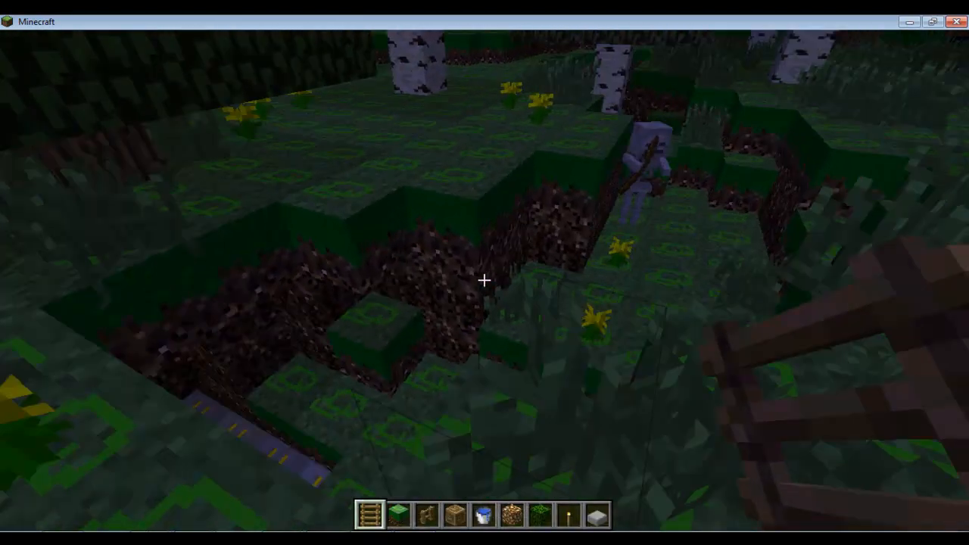
key("w")
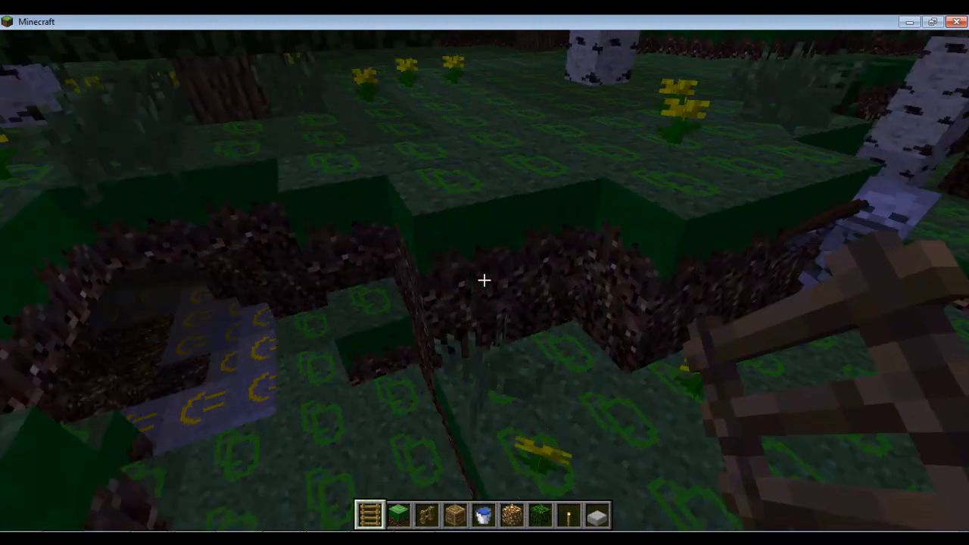
key("w")
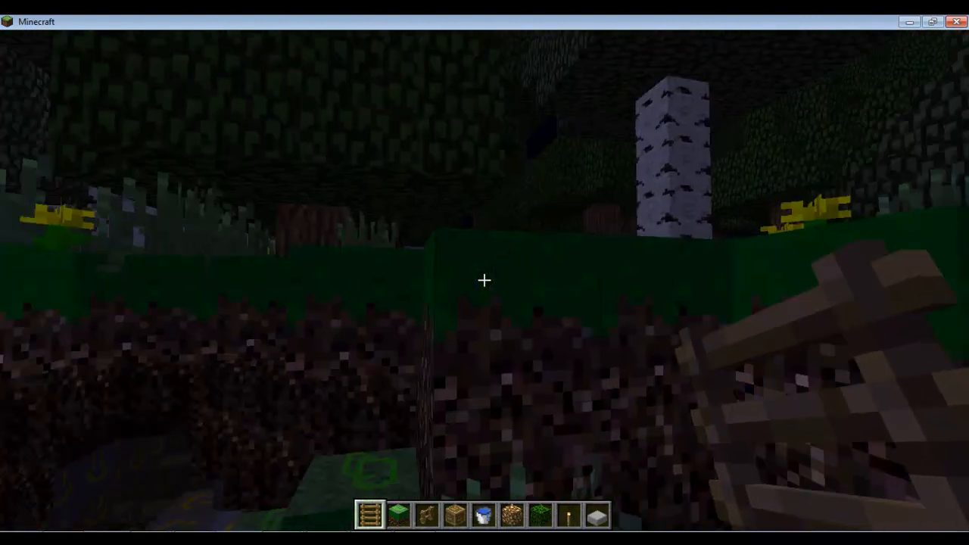
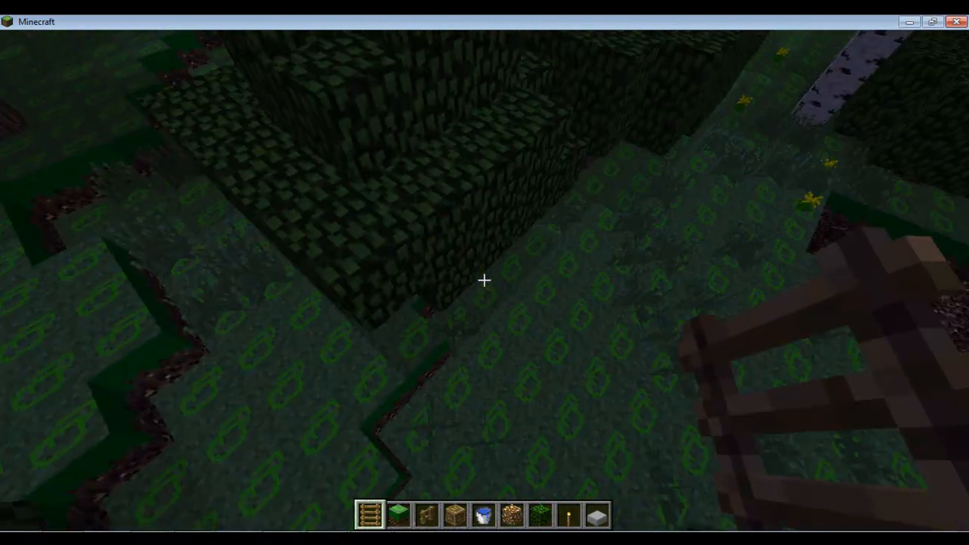
Walk through the dark forest over the custom grass to the lit house and pause the game.
key("space")
key("w")
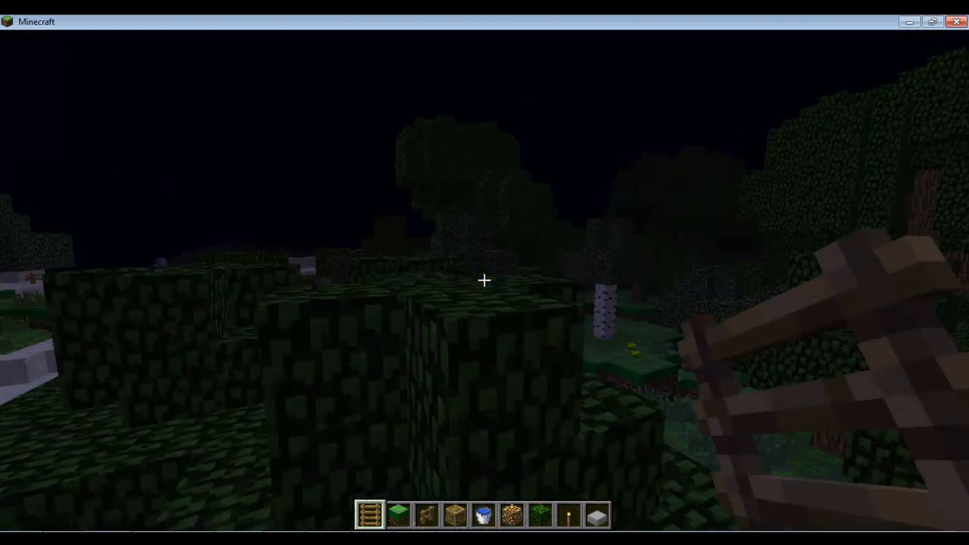
key("w")
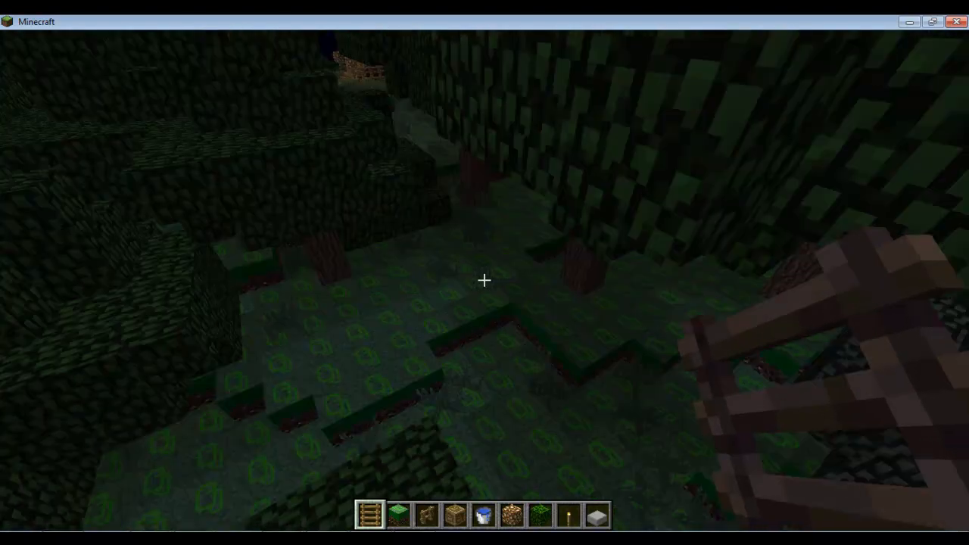
key("w")
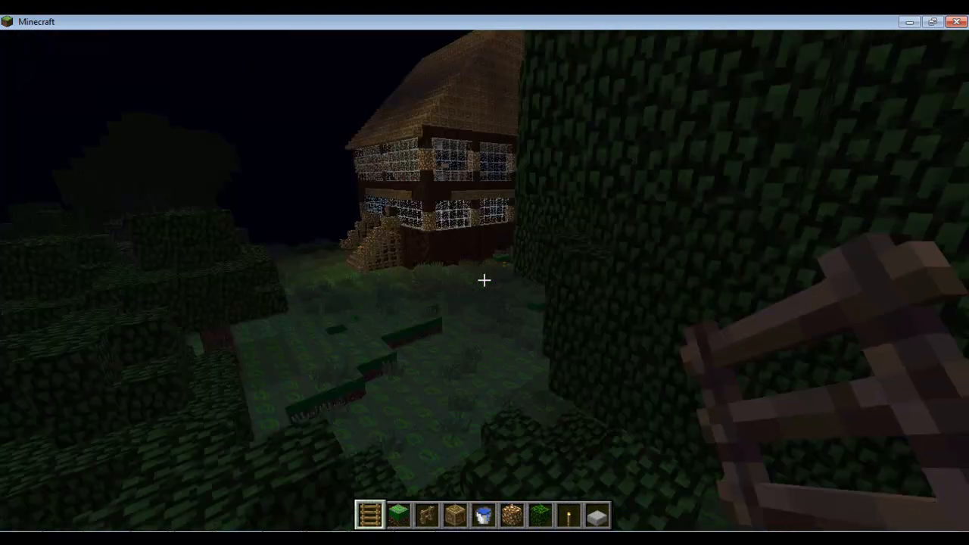
key("w")
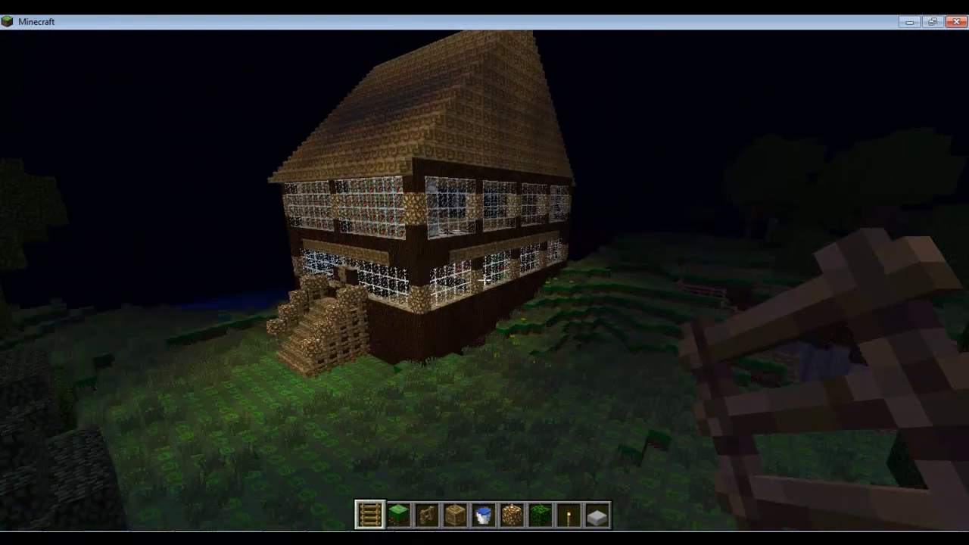
key("w")
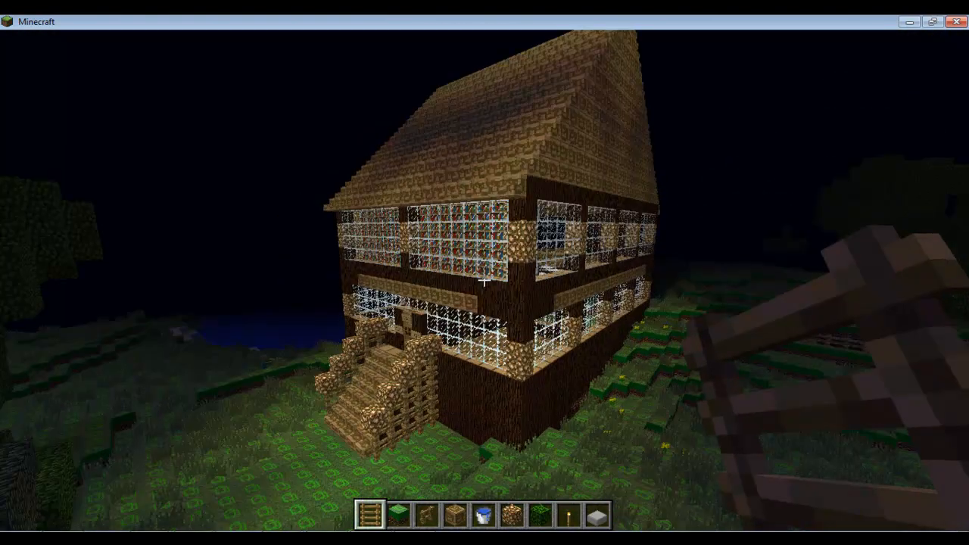
key("Escape")
Save and quit, then select the Epicraft PainterlyPack.zip texture pack.
left_click(484, 281)
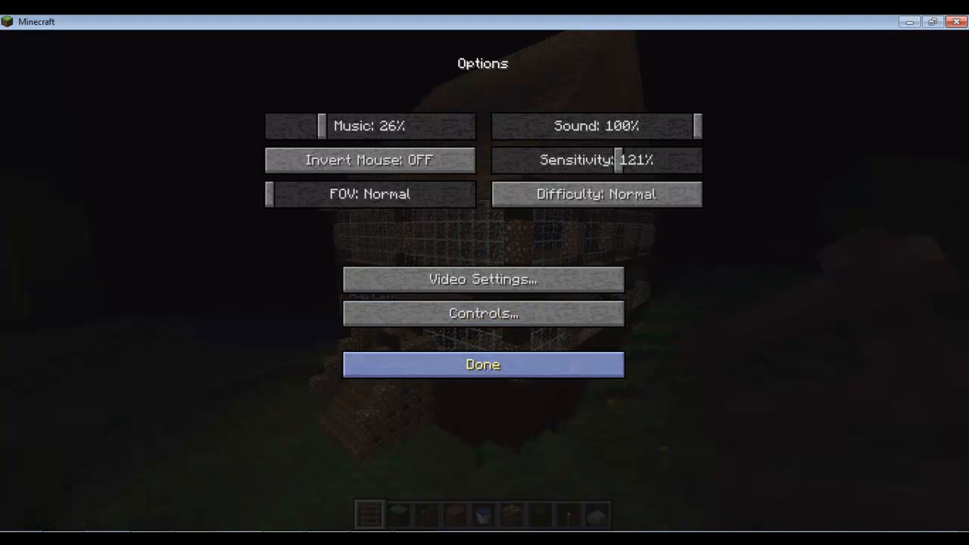
left_click(485, 363)
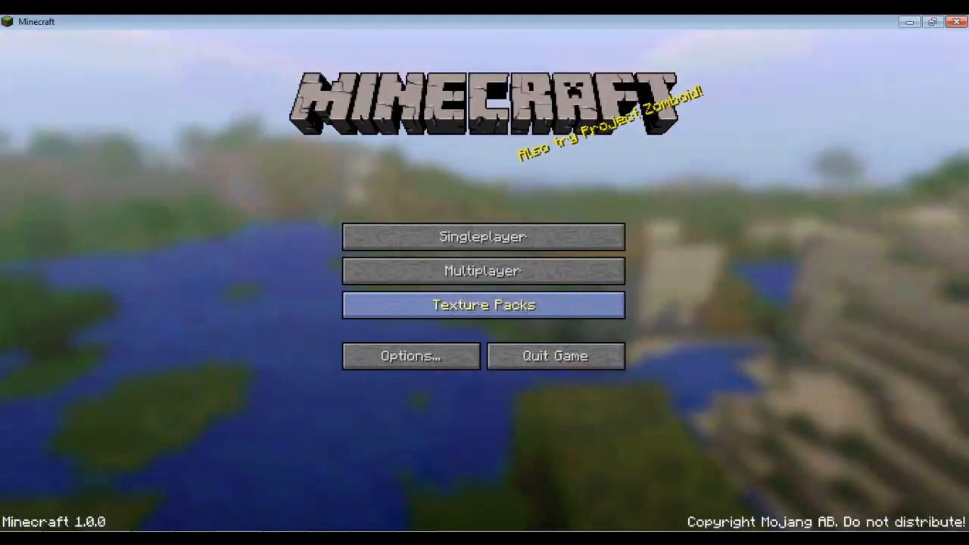
left_click(484, 305)
scroll(495, 266, "down", 10)
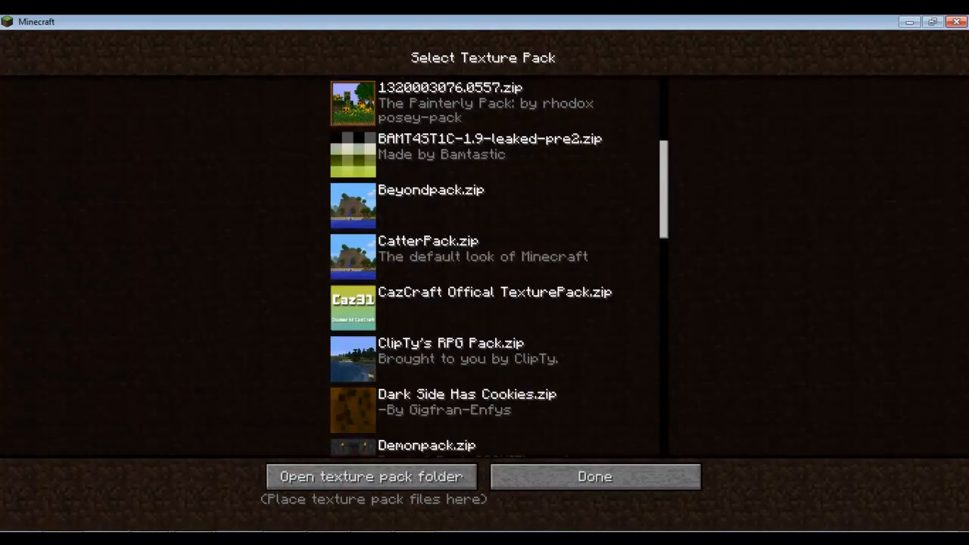
scroll(496, 267, "down", 12)
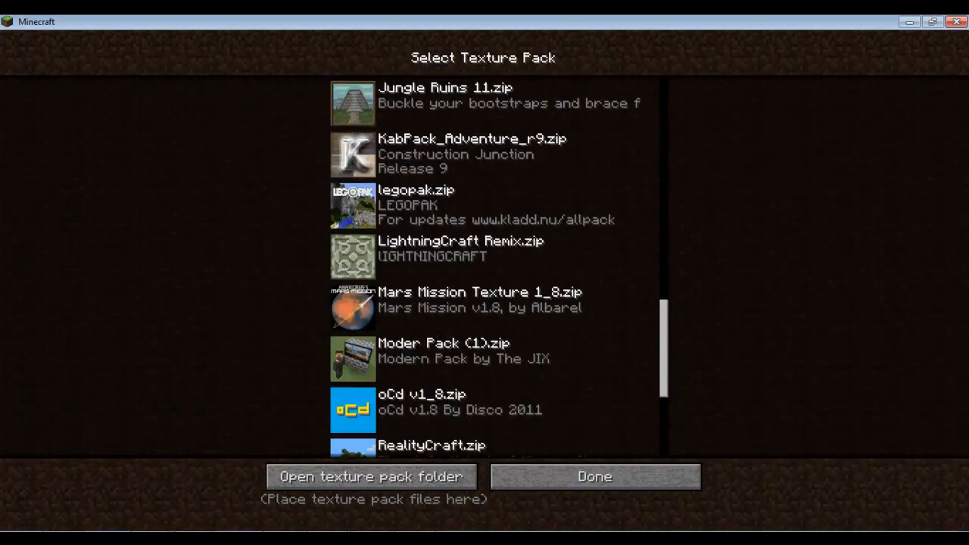
scroll(496, 266, "up", 4)
scroll(496, 266, "up", 5)
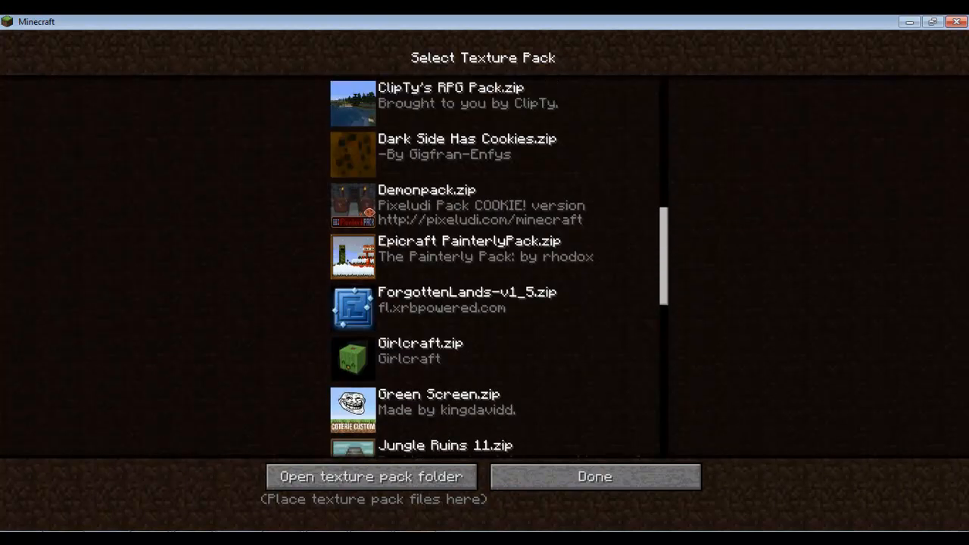
left_click(484, 256)
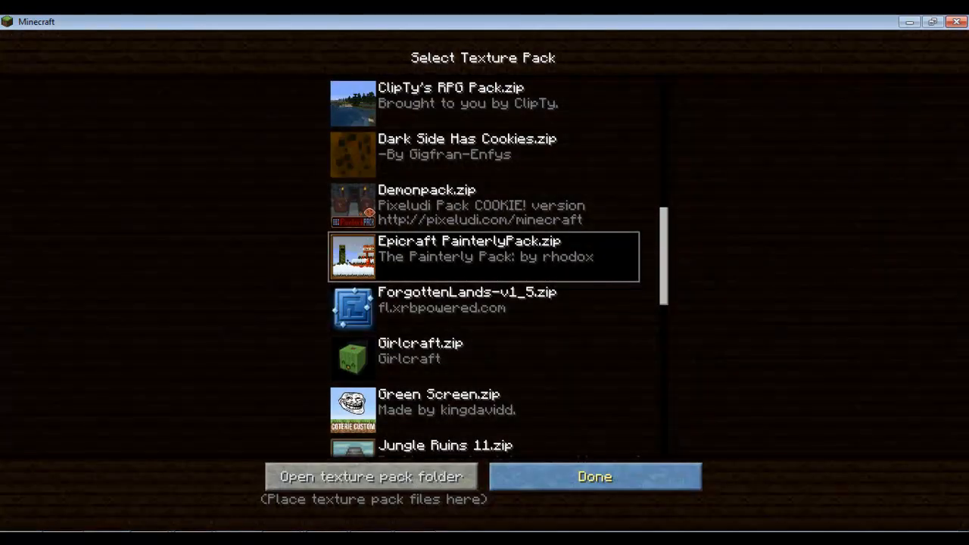
left_click(595, 476)
Reload the CatKB world from the Singleplayer list.
left_click(482, 234)
left_click(424, 102)
left_click(371, 470)
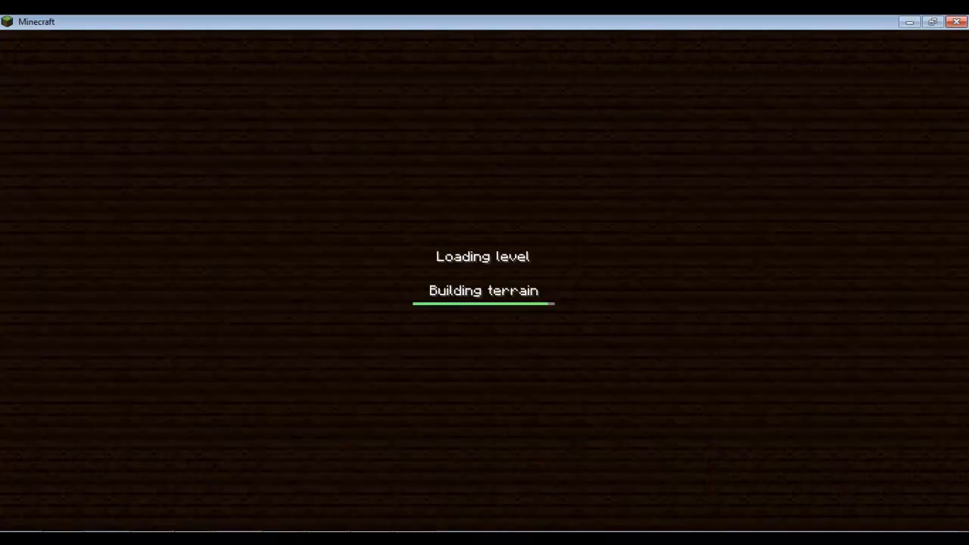
Circle from the house front along its side toward the lake.
key("a")
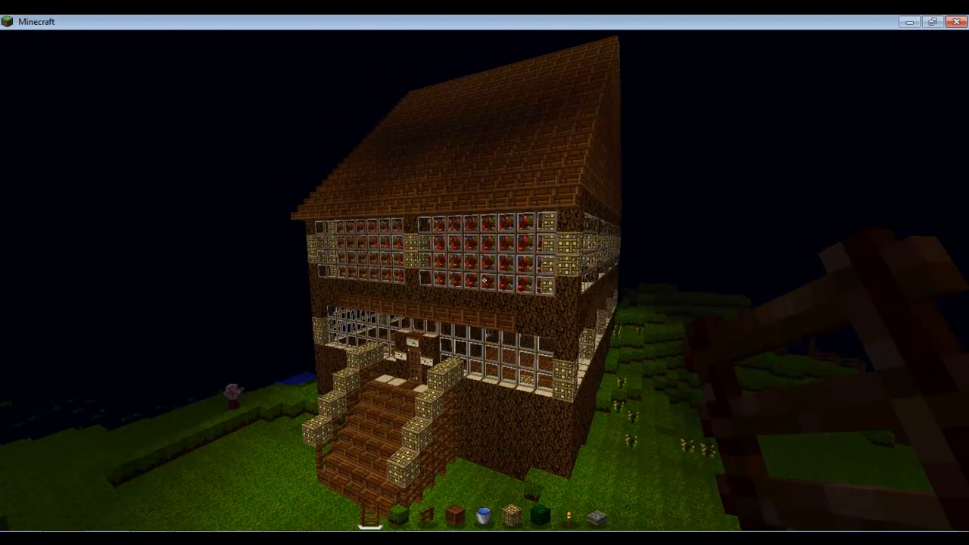
key("d")
key("w")
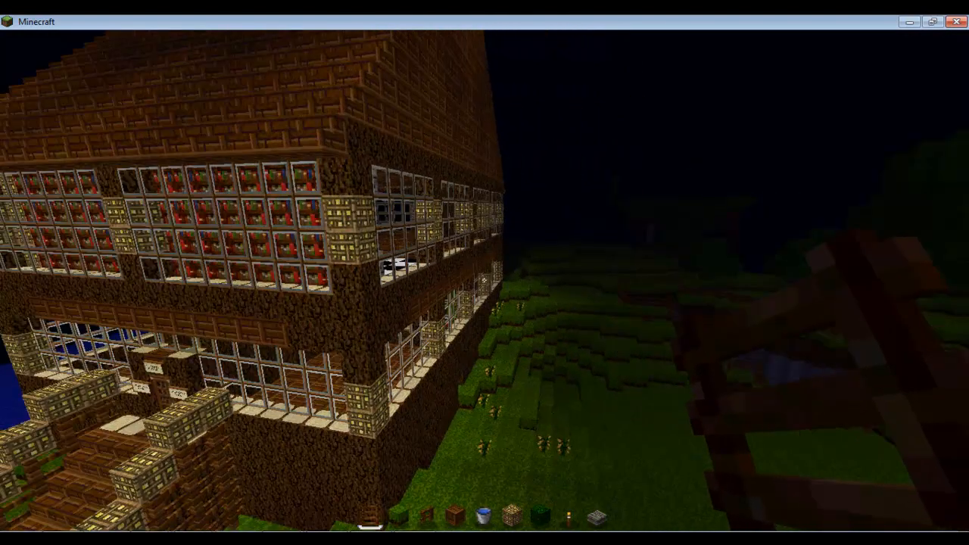
key("a")
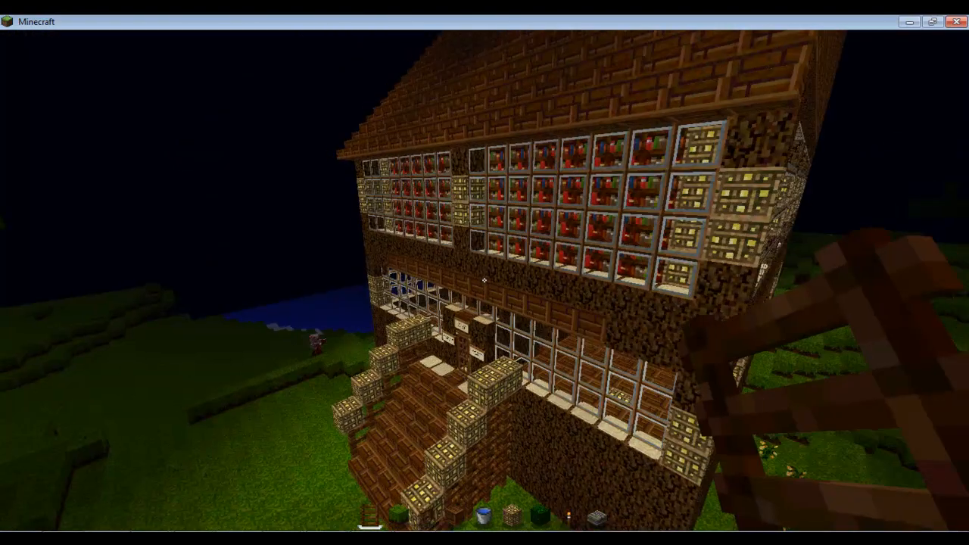
key("a")
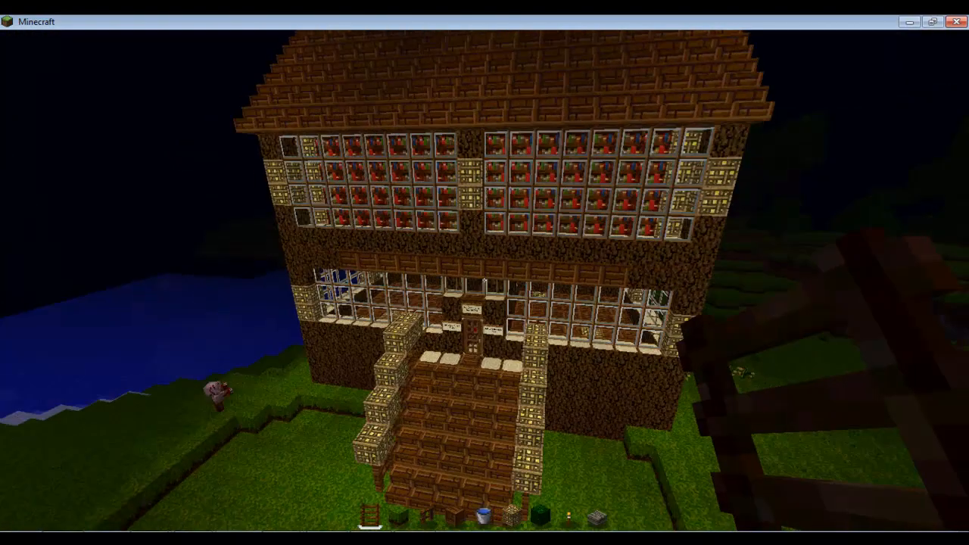
key("a")
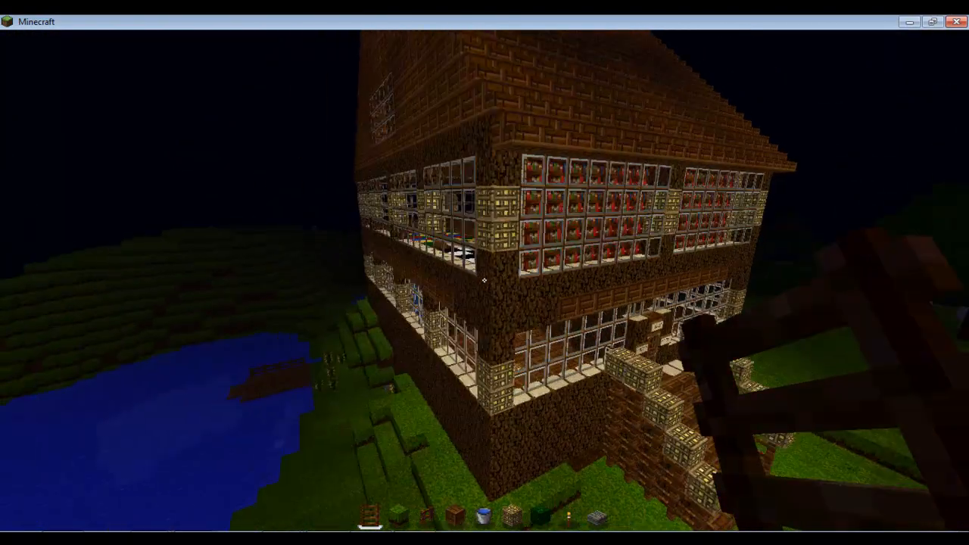
key("a")
key("w")
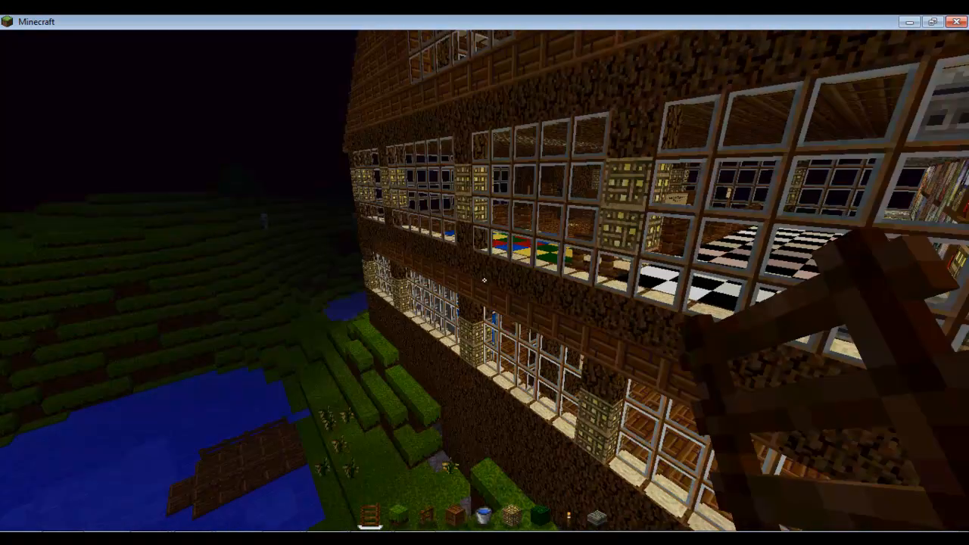
key("a")
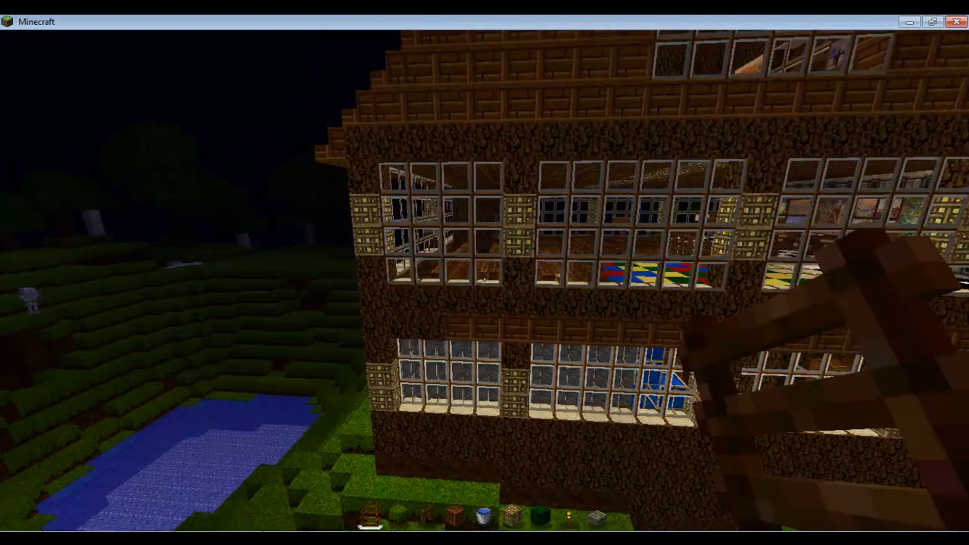
key("a")
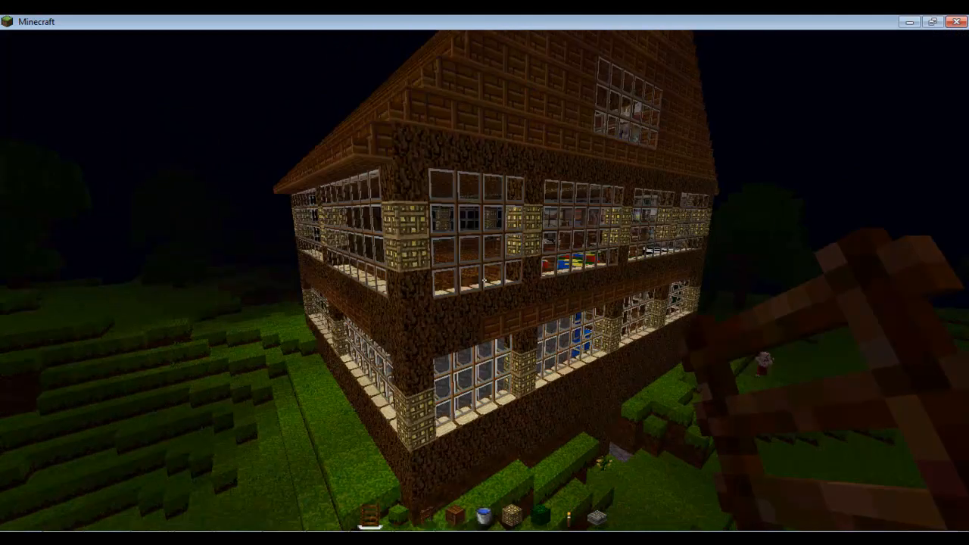
key("a")
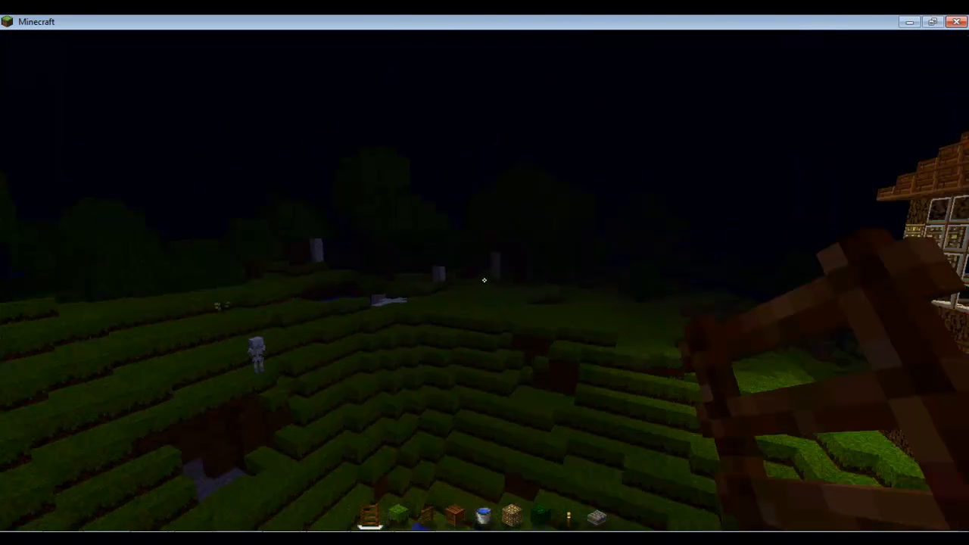
Turn on the F3 debug overlay and fly back over the fenced pool toward the house.
key("F3")
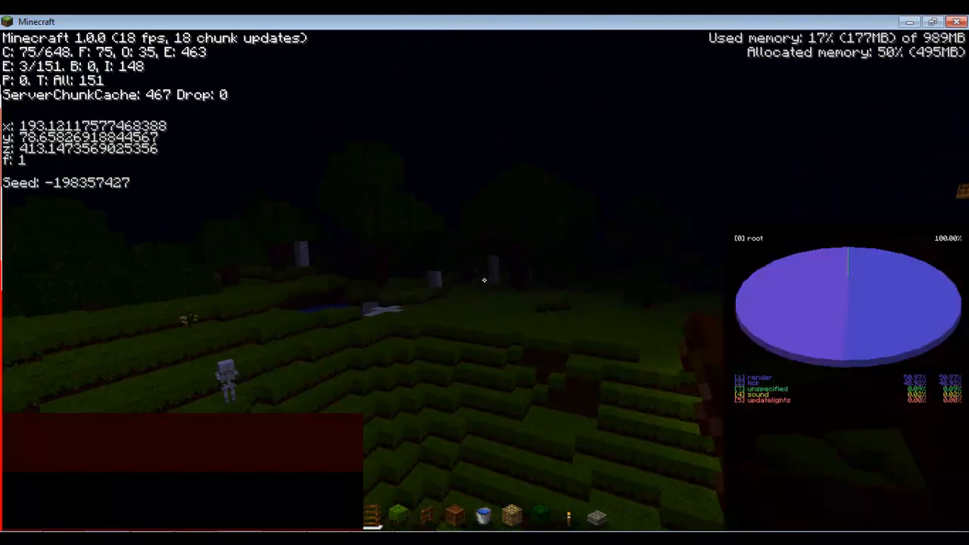
key("d")
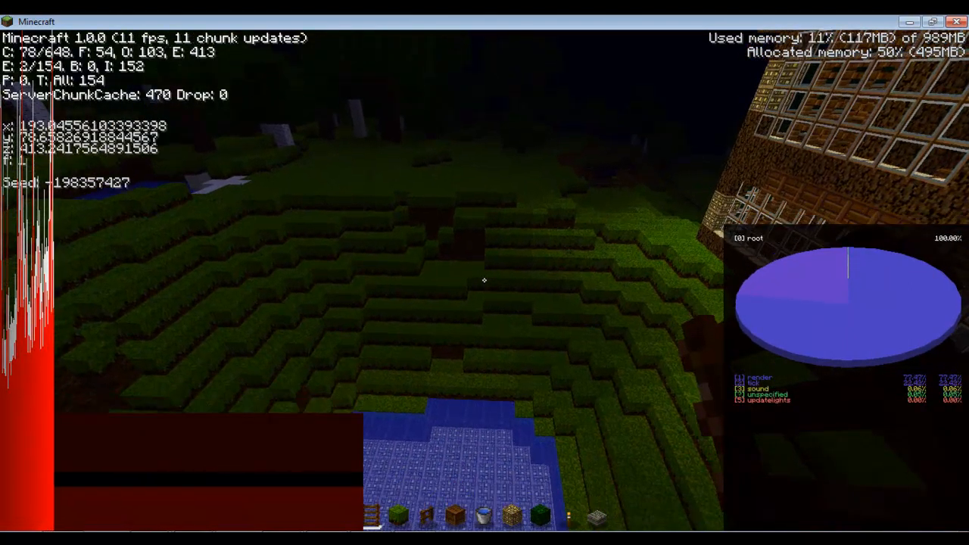
key("w")
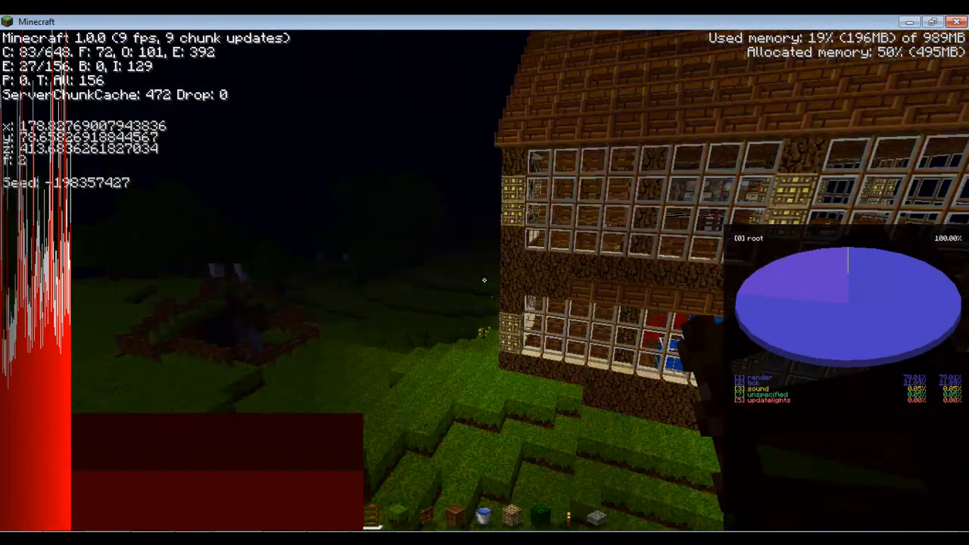
key("w")
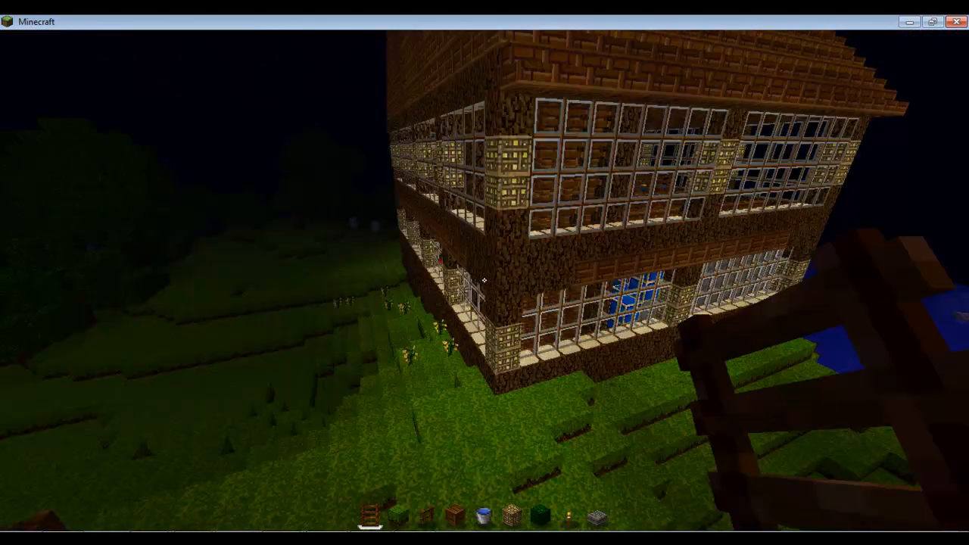
key("w")
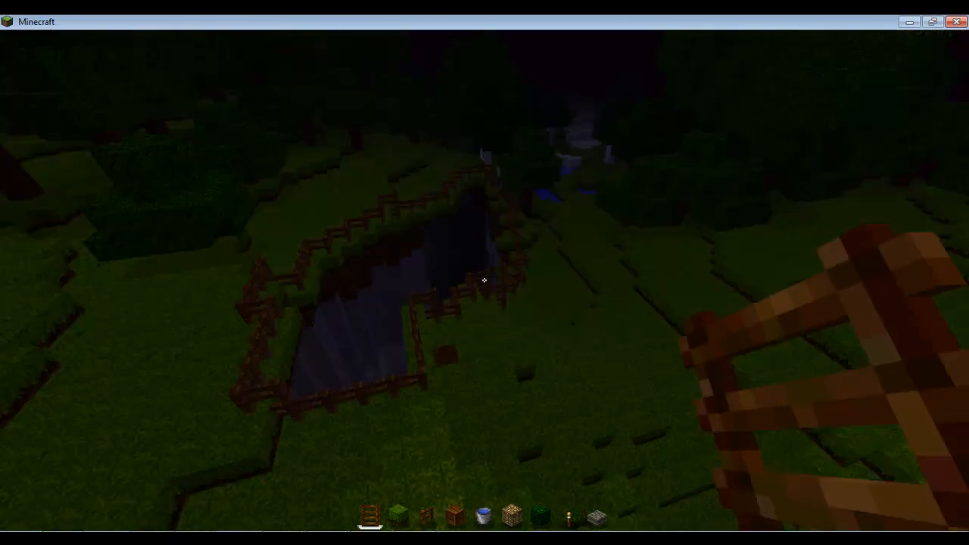
key("w")
key("w")
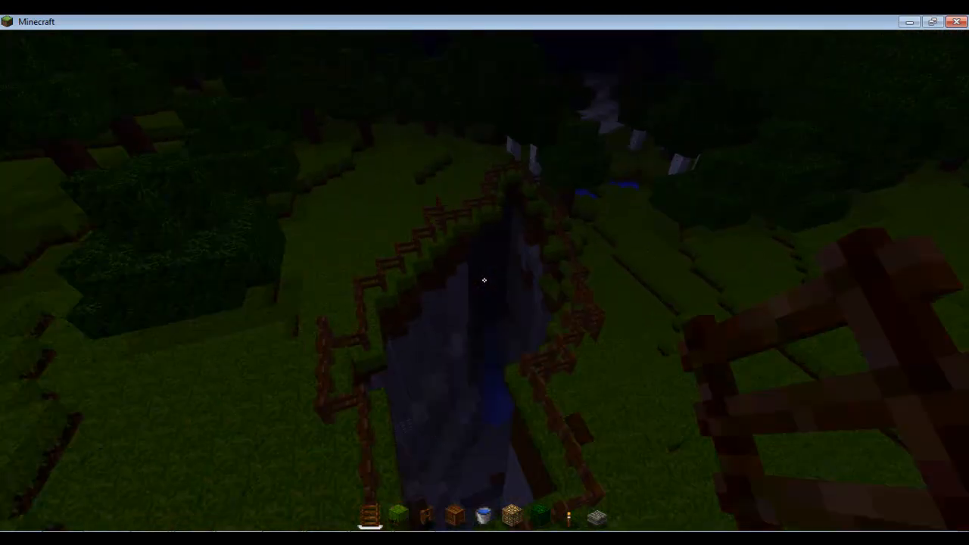
key("w")
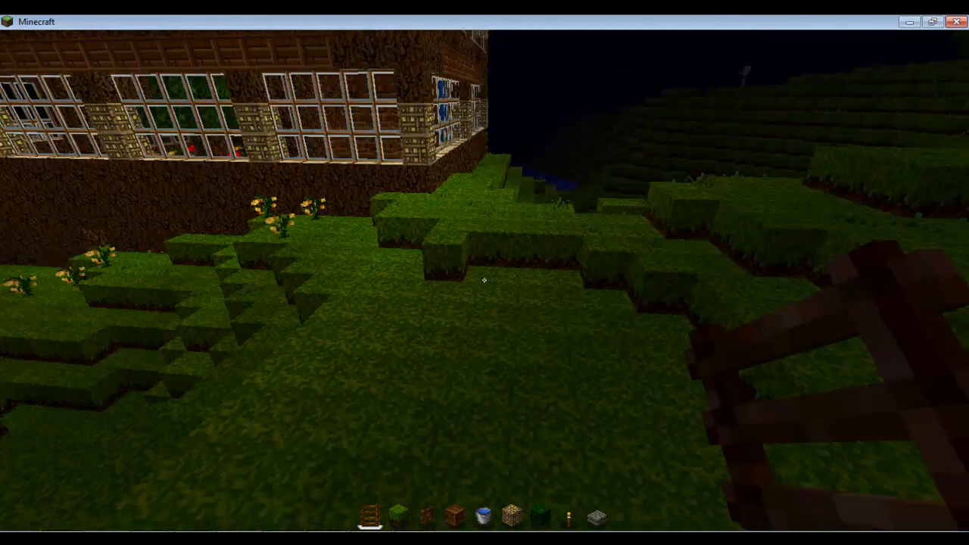
key("w")
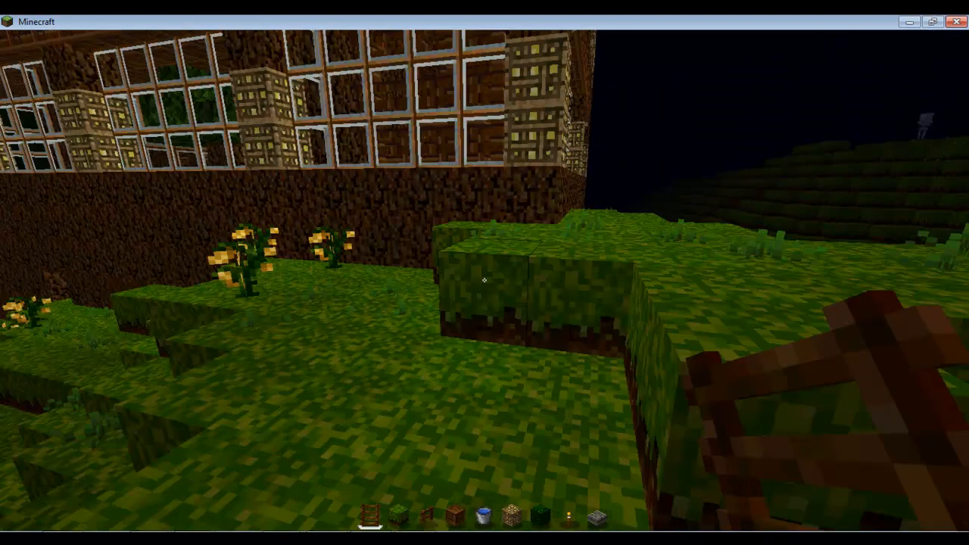
Rise and pull back past the windows to face the whole house front.
key("s")
key("space")
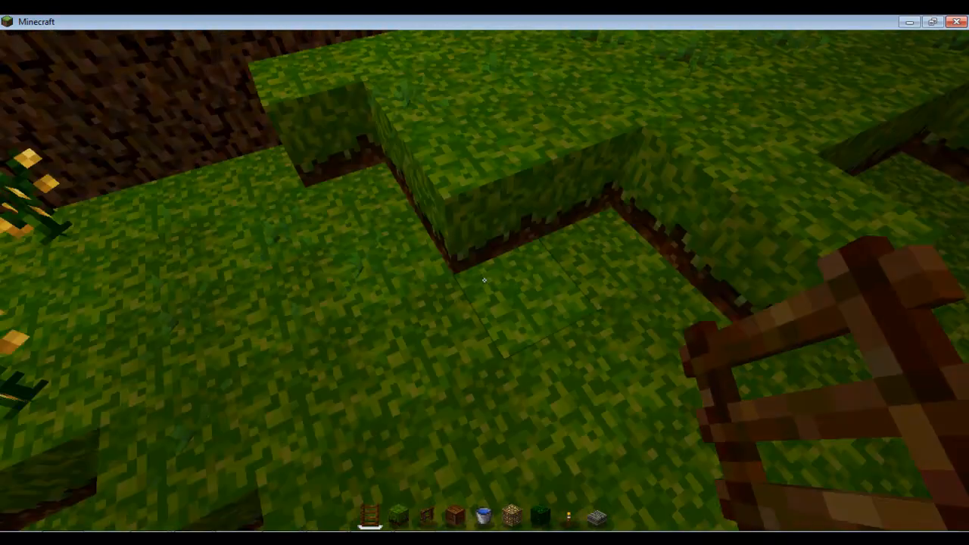
key("w")
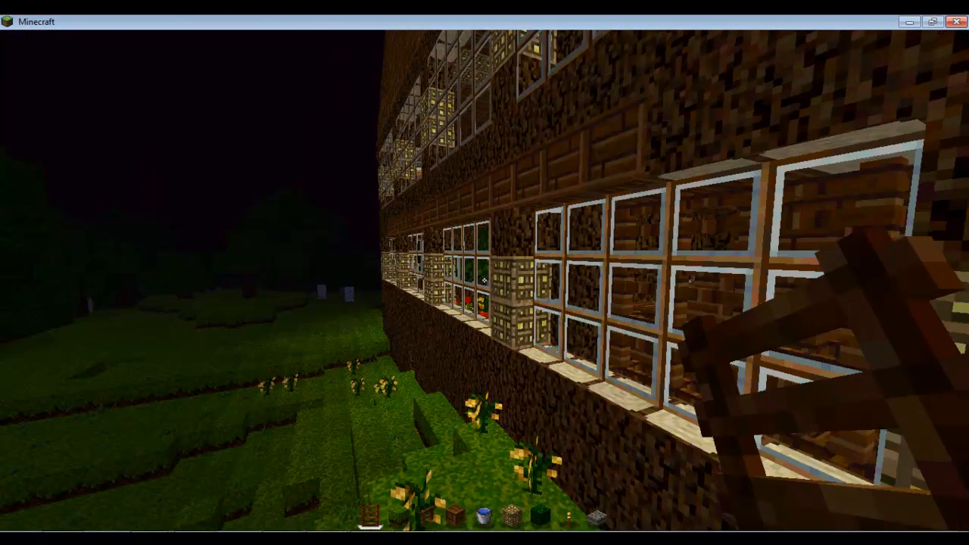
key("s")
key("space")
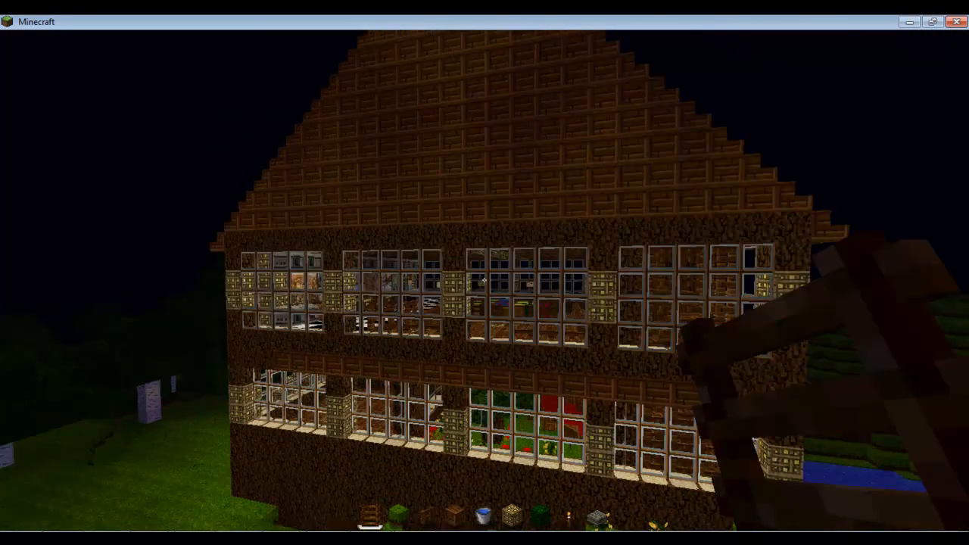
key("a")
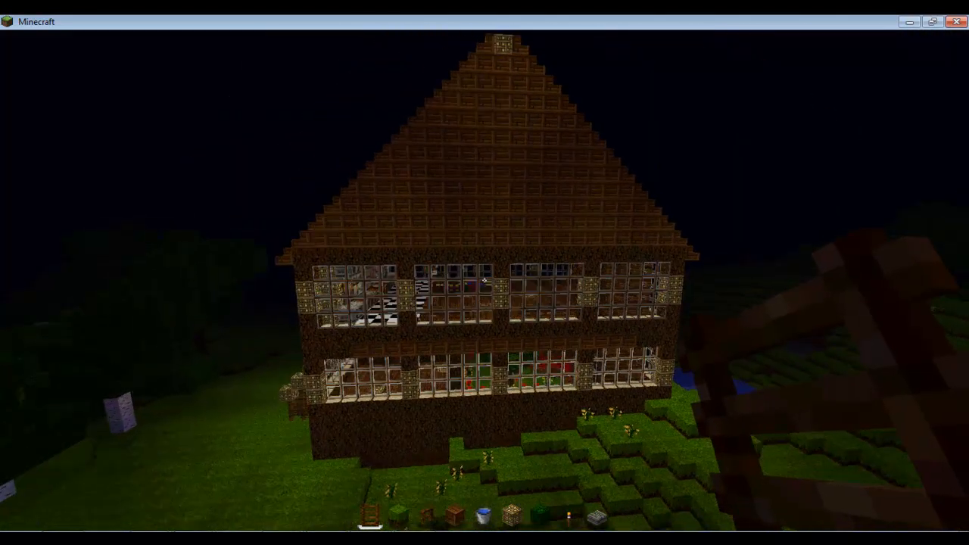
key("w")
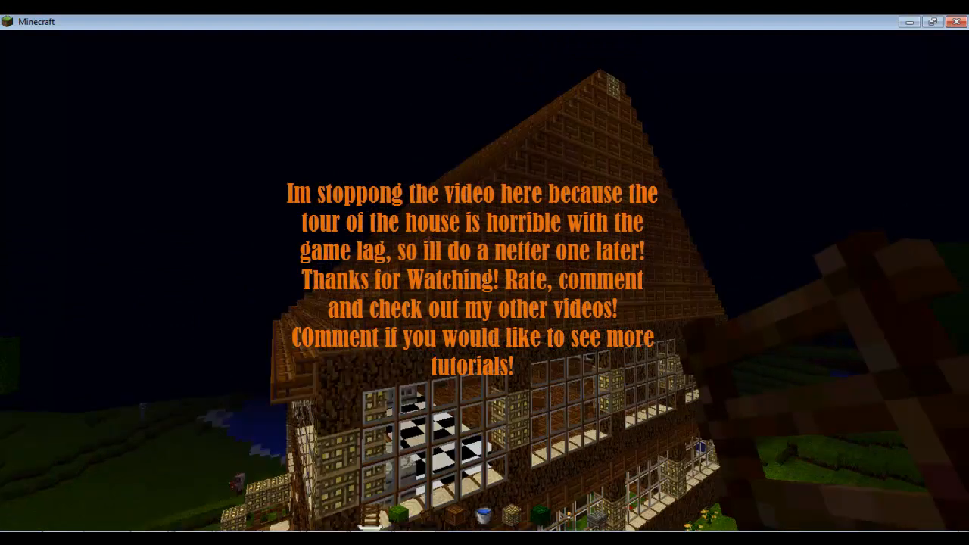
Place and break wooden chests on the grass, then back away to view the front stairs.
key("s")
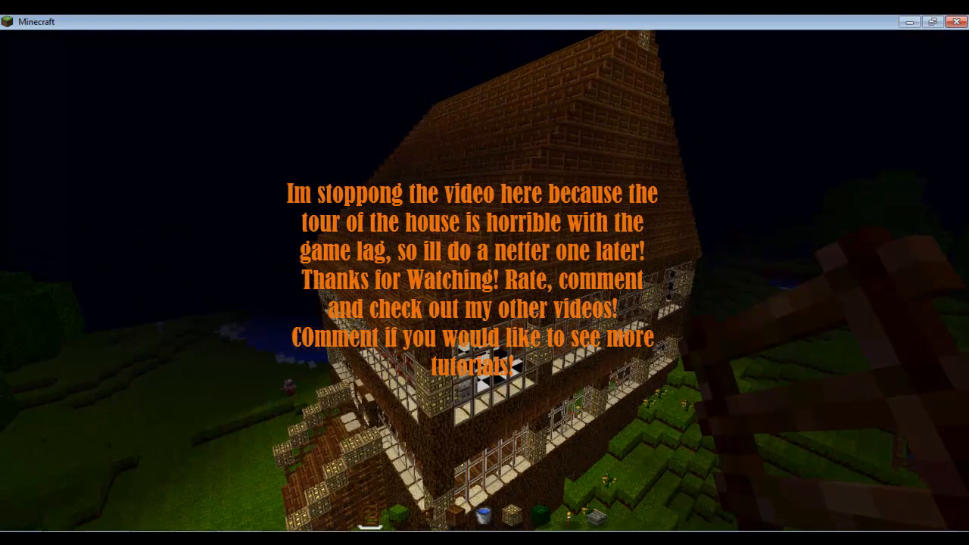
key("4")
right_click(485, 281)
right_click(484, 281)
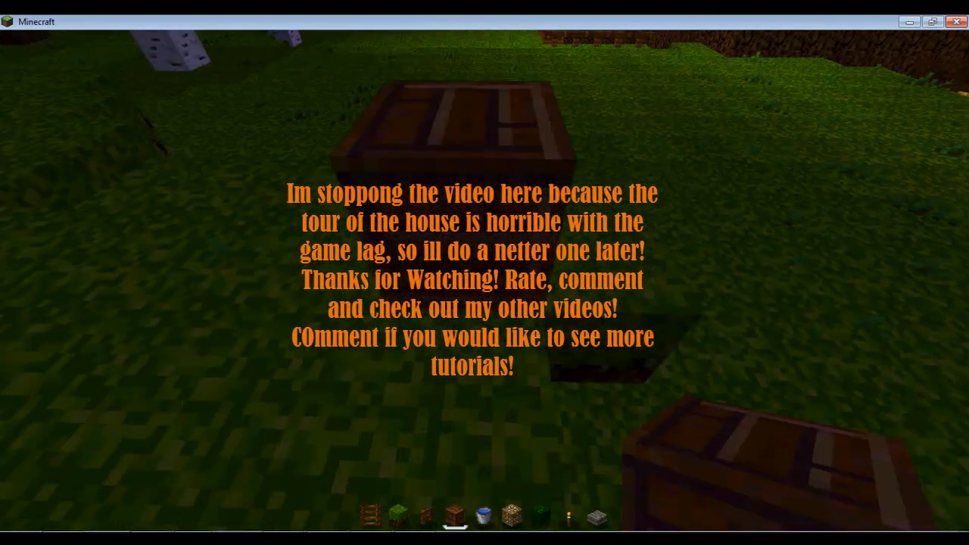
left_click(484, 281)
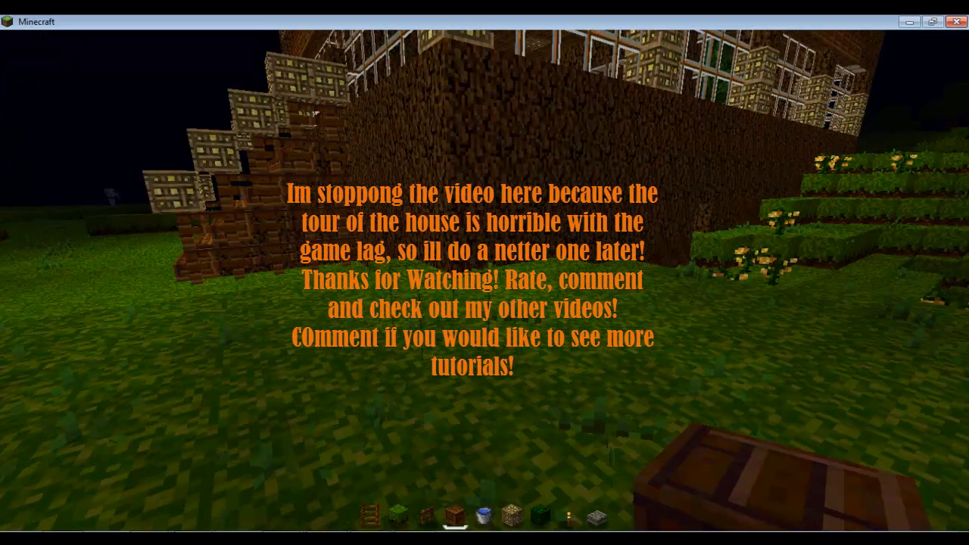
right_click(484, 280)
left_click(485, 281)
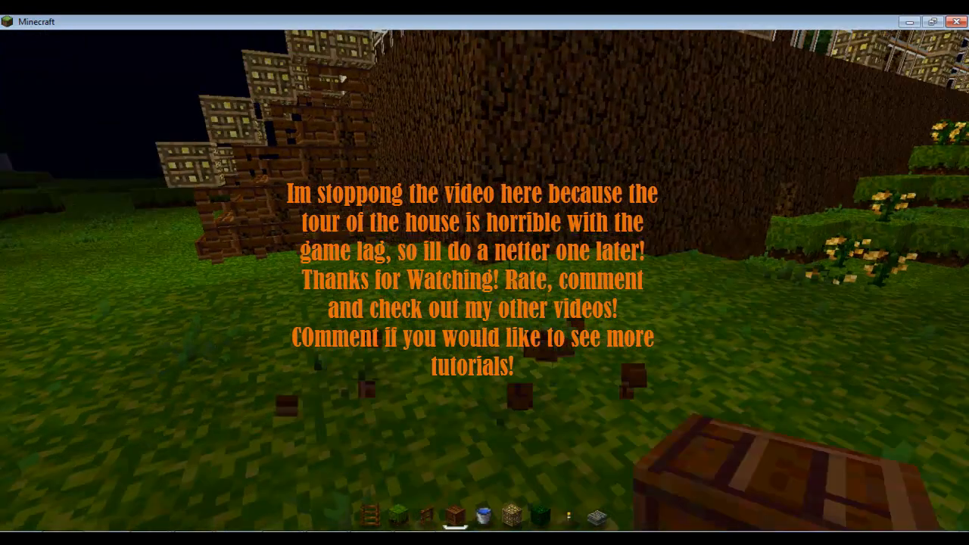
key("w")
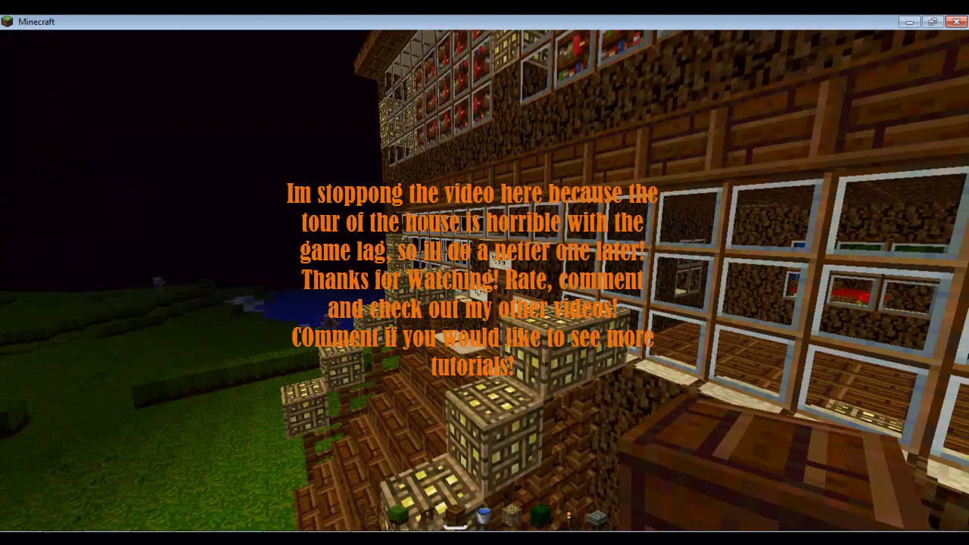
key("s")
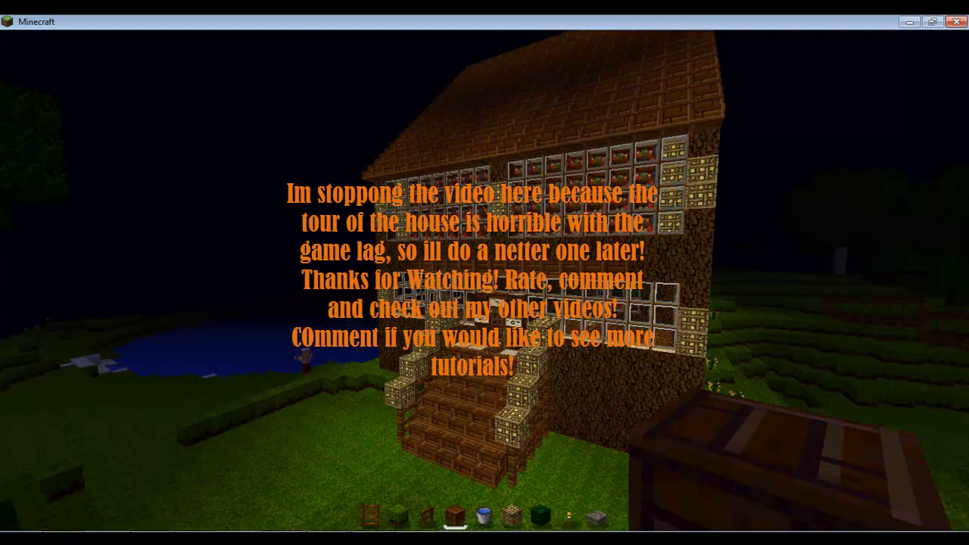